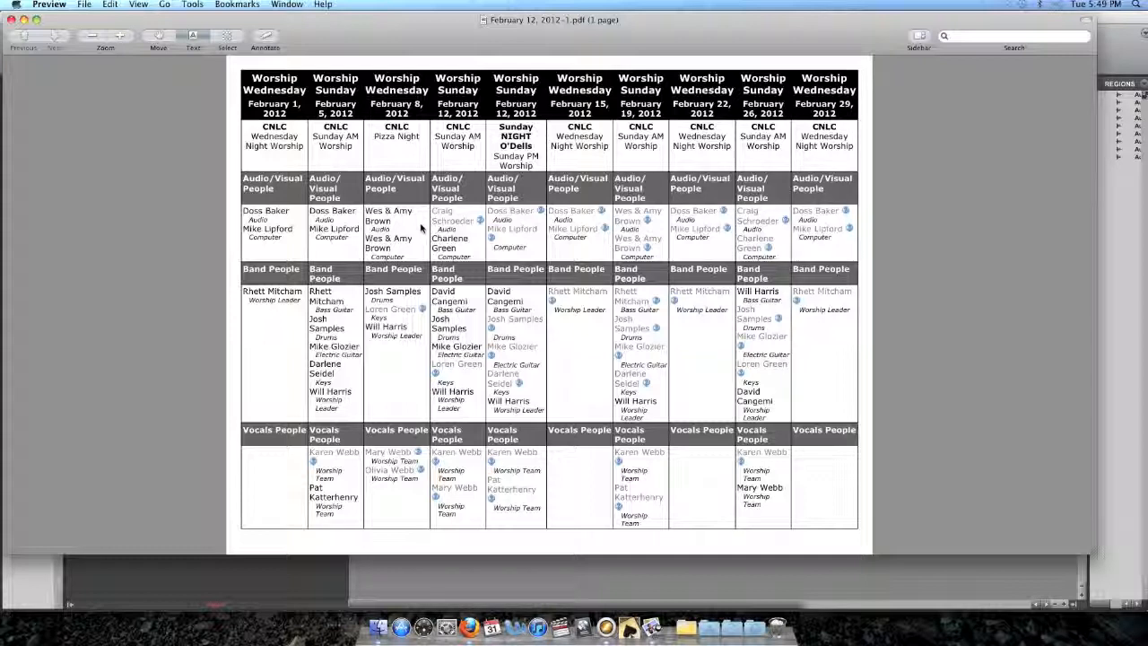
# - Switch to Planning Center in Firefox and open the Worship Team folder
pyautogui.press('super+Tab')
pyautogui.press('super+Tab')
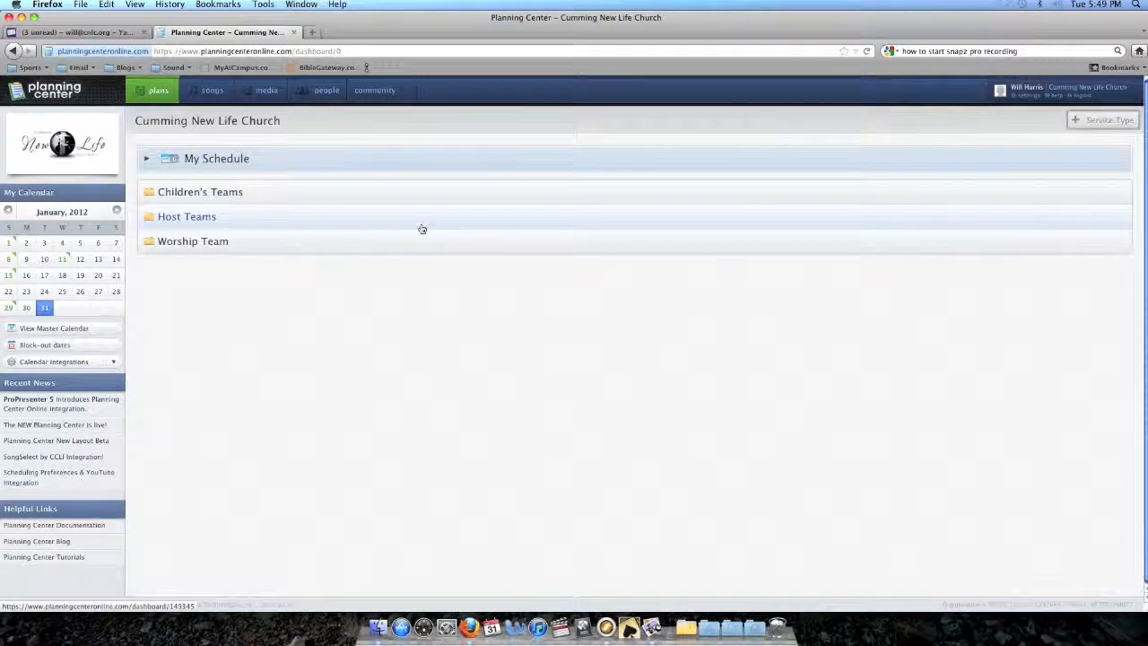
pyautogui.click(187, 246)
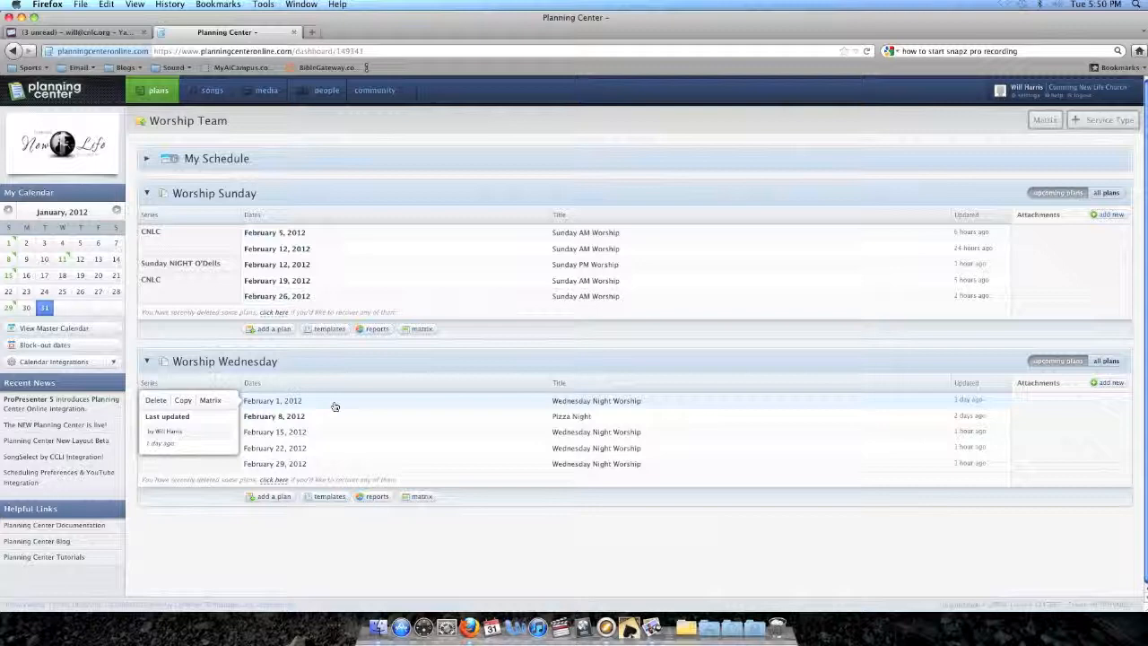
# - Create a new Worship Sunday plan template named "Monday Night"
pyautogui.click(269, 329)
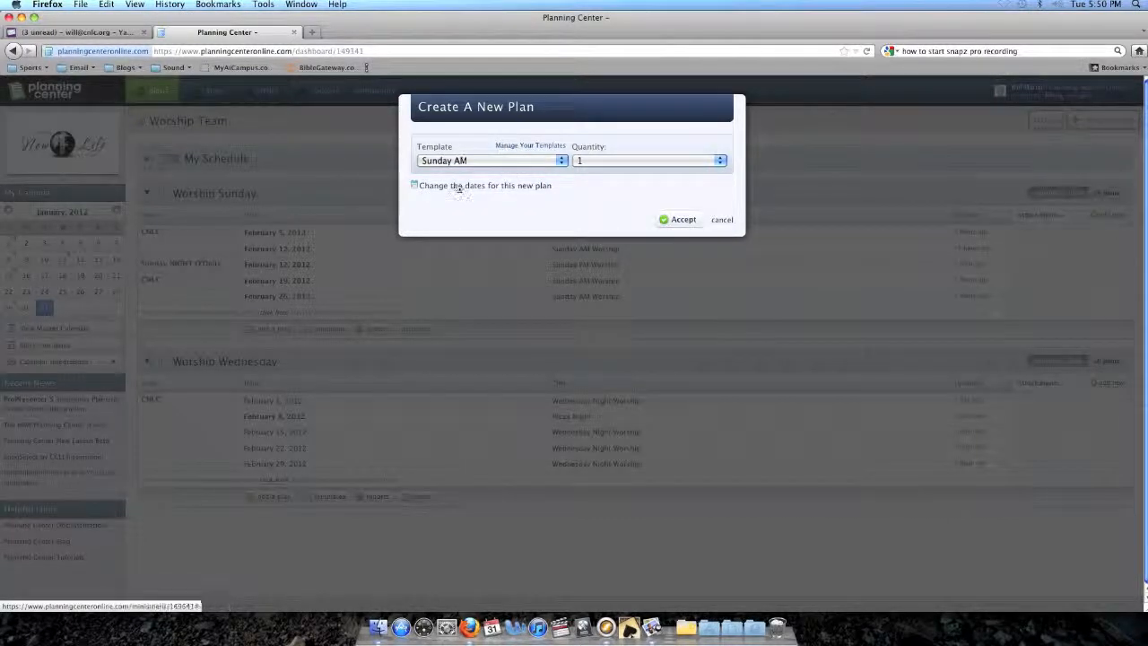
pyautogui.click(530, 149)
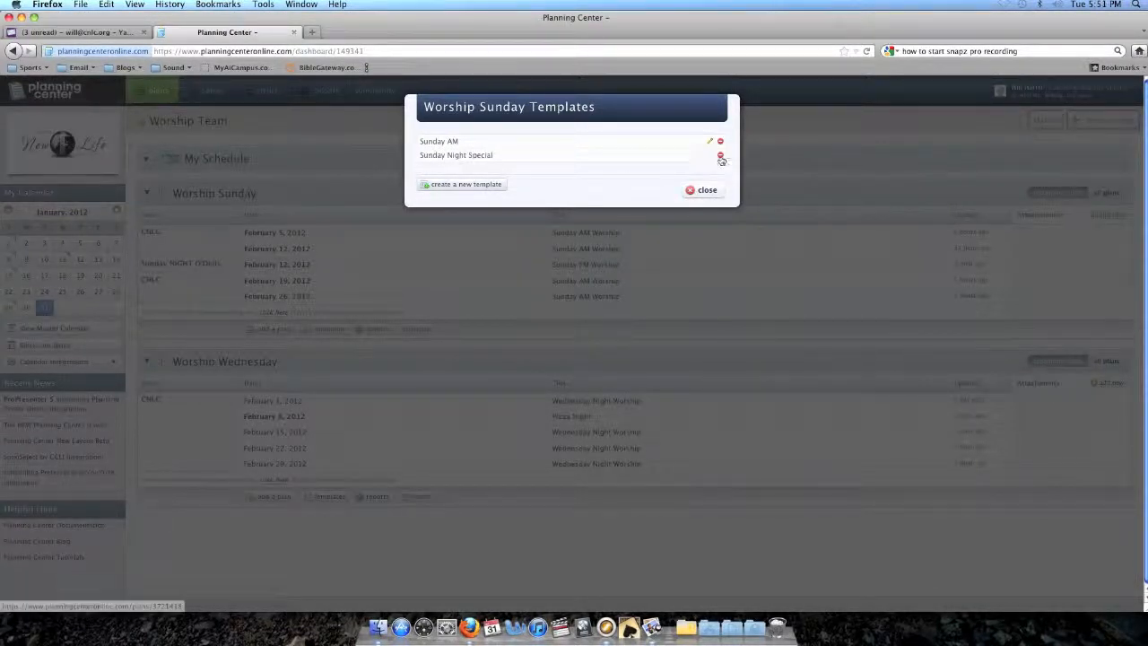
pyautogui.click(441, 183)
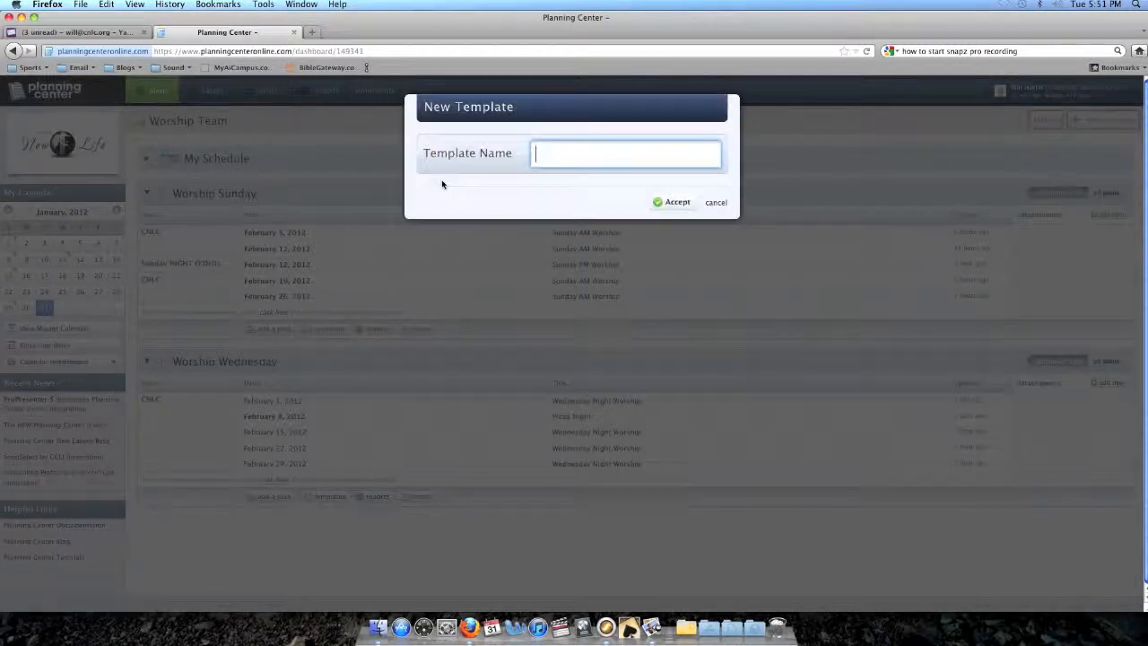
pyautogui.write('Monday Night')
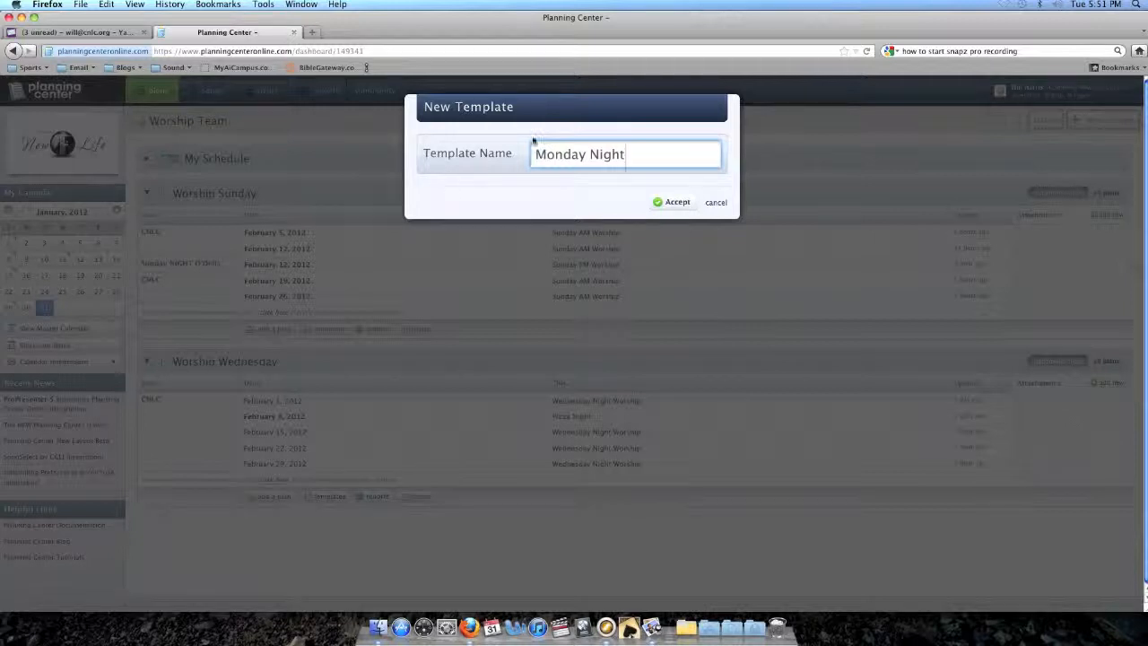
pyautogui.click(674, 210)
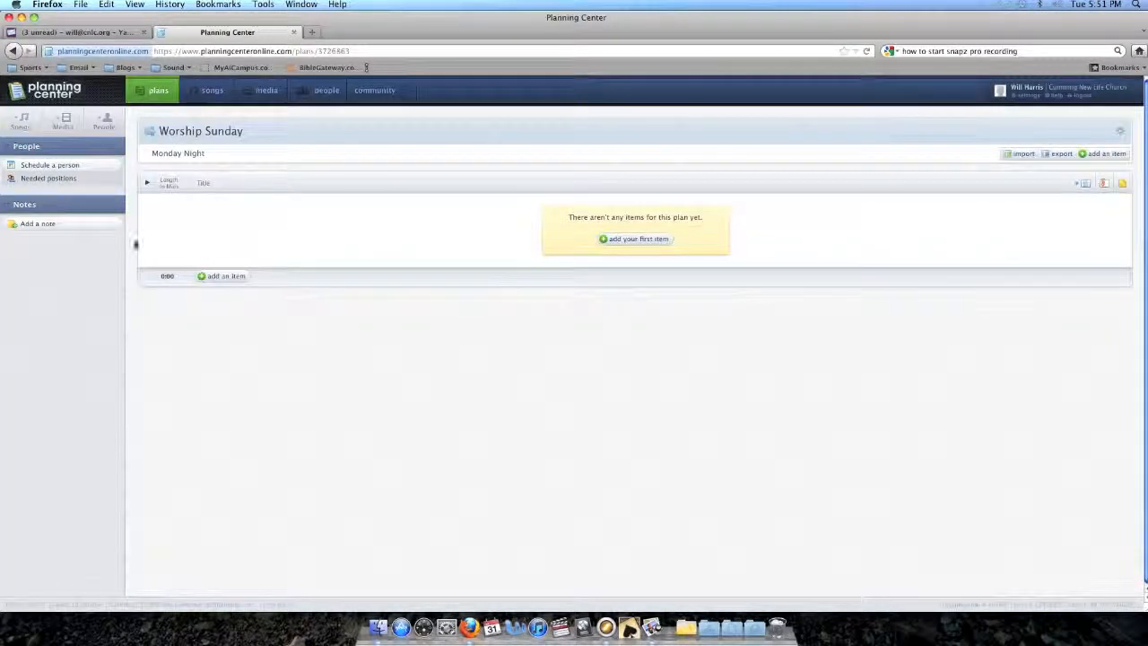
# - In the template's needed positions, request 1 Audio and 1 Computer person under Audio/Visual
pyautogui.click(42, 179)
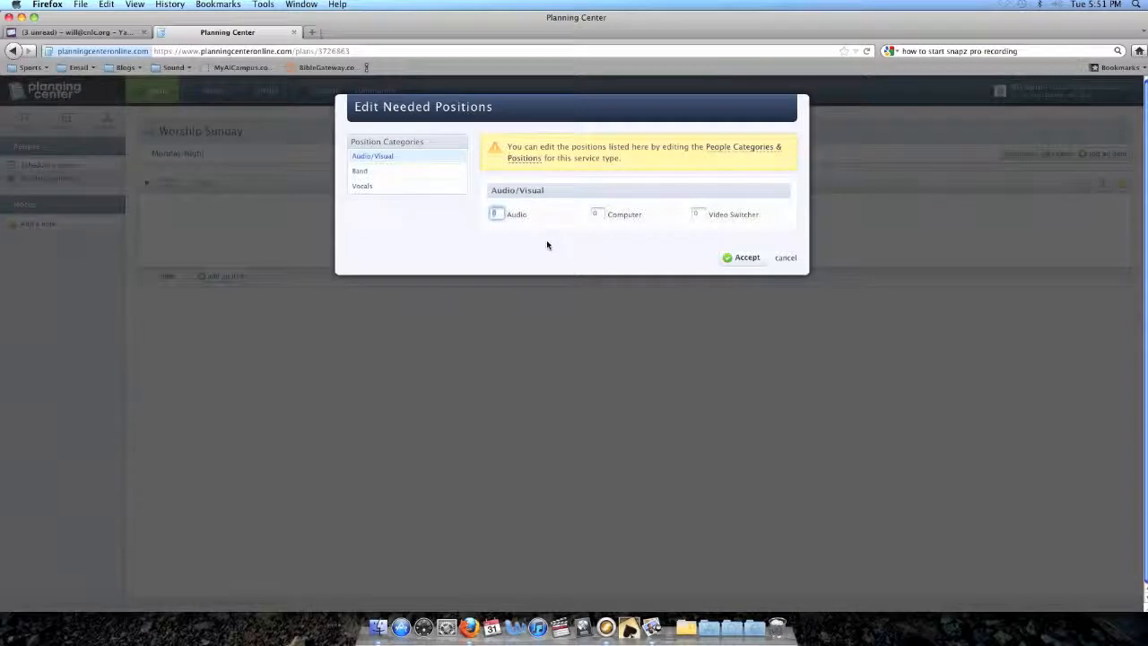
pyautogui.write('1')
pyautogui.click(601, 212)
pyautogui.write('1')
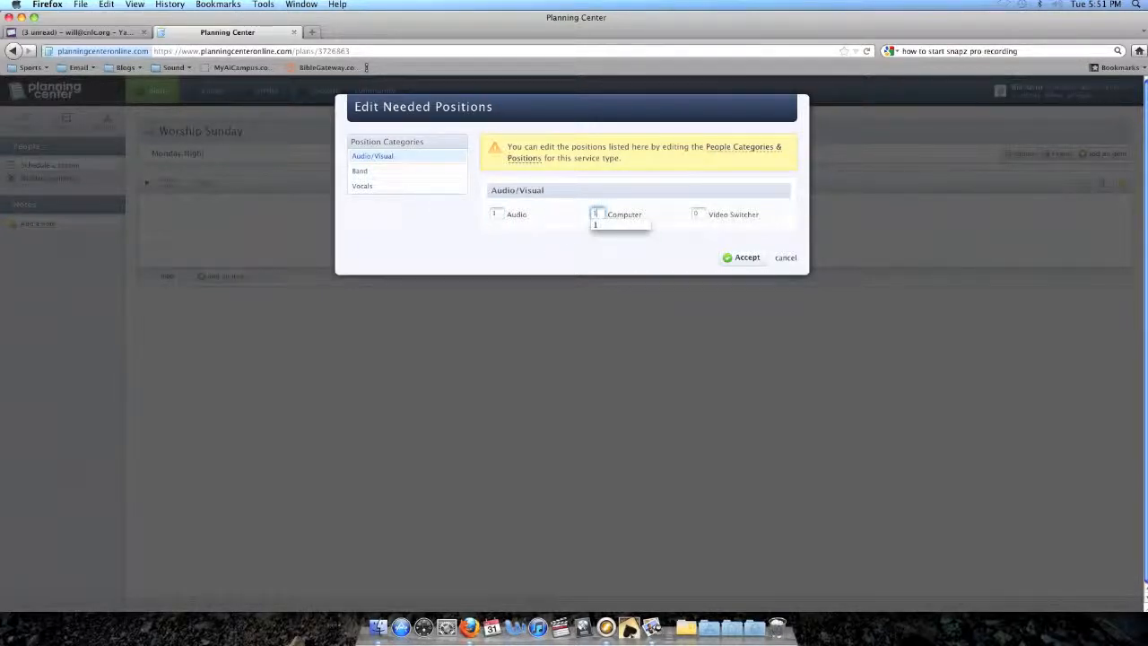
# - For the Band category, request 1 each of Worship Leader, Drums, Bass Guitar, Keys and Electric Guitar
pyautogui.click(365, 172)
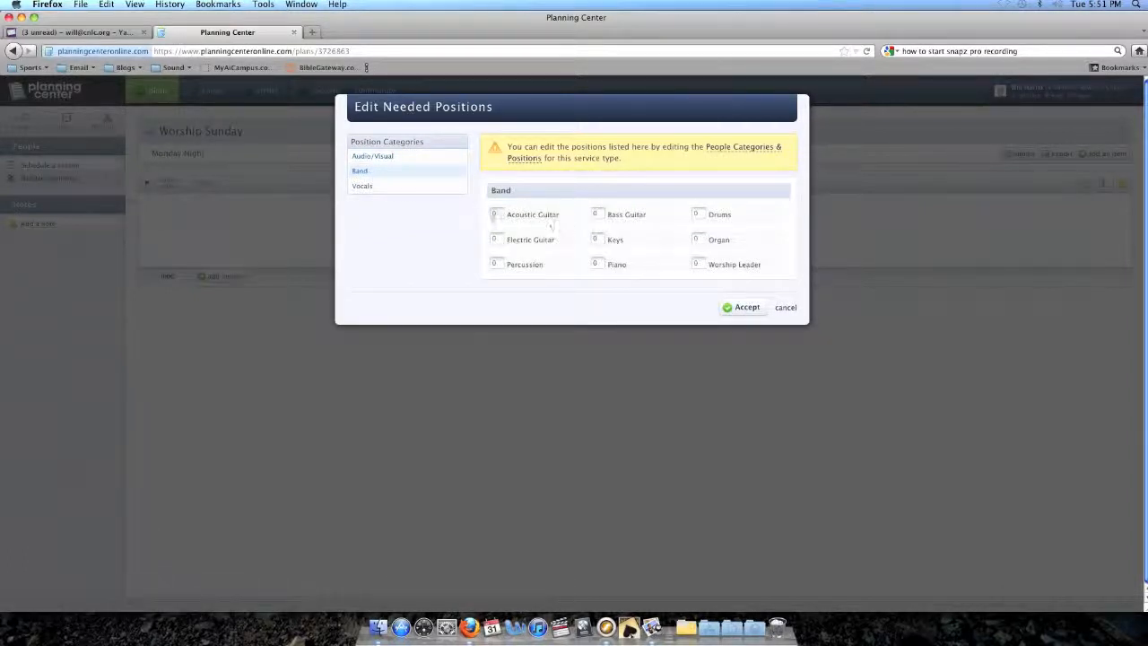
pyautogui.click(696, 264)
pyautogui.write('1')
pyautogui.click(697, 214)
pyautogui.write('1')
pyautogui.click(594, 214)
pyautogui.write('1')
pyautogui.click(597, 240)
pyautogui.write('1')
pyautogui.click(496, 240)
pyautogui.write('1')
# - Request 2 Worship Team people in the Vocals category and save the needed positions
pyautogui.click(367, 185)
pyautogui.click(595, 214)
pyautogui.click(740, 258)
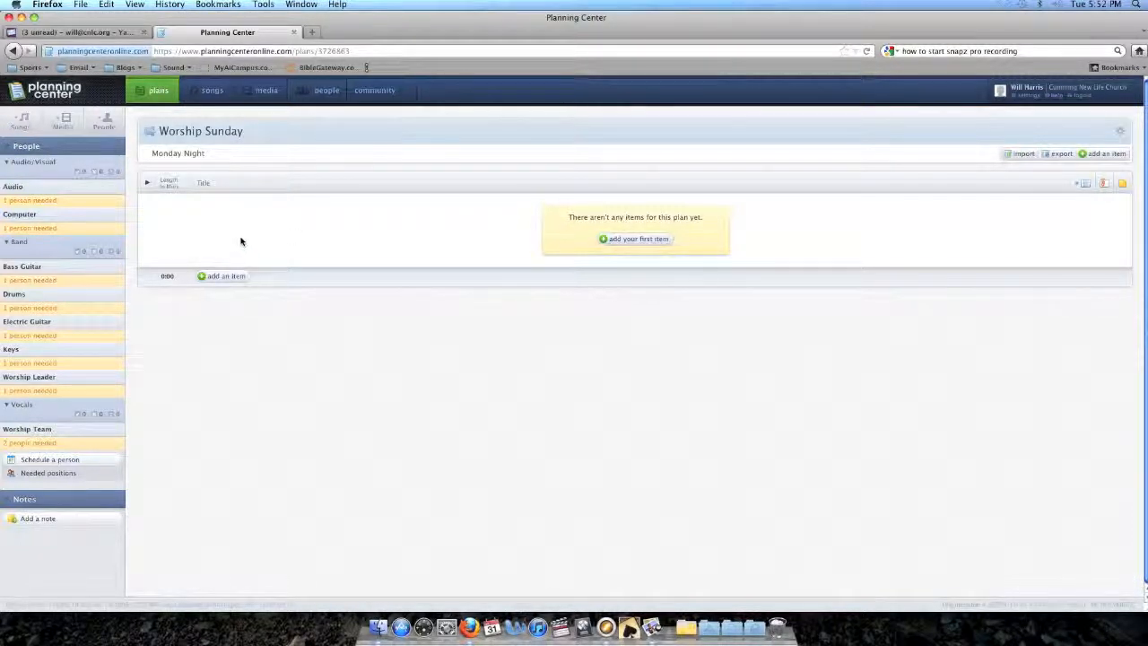
# - Return to the Worship Team plans and create 1 new Worship Sunday plan from the Monday Night template
pyautogui.moveTo(137, 93)
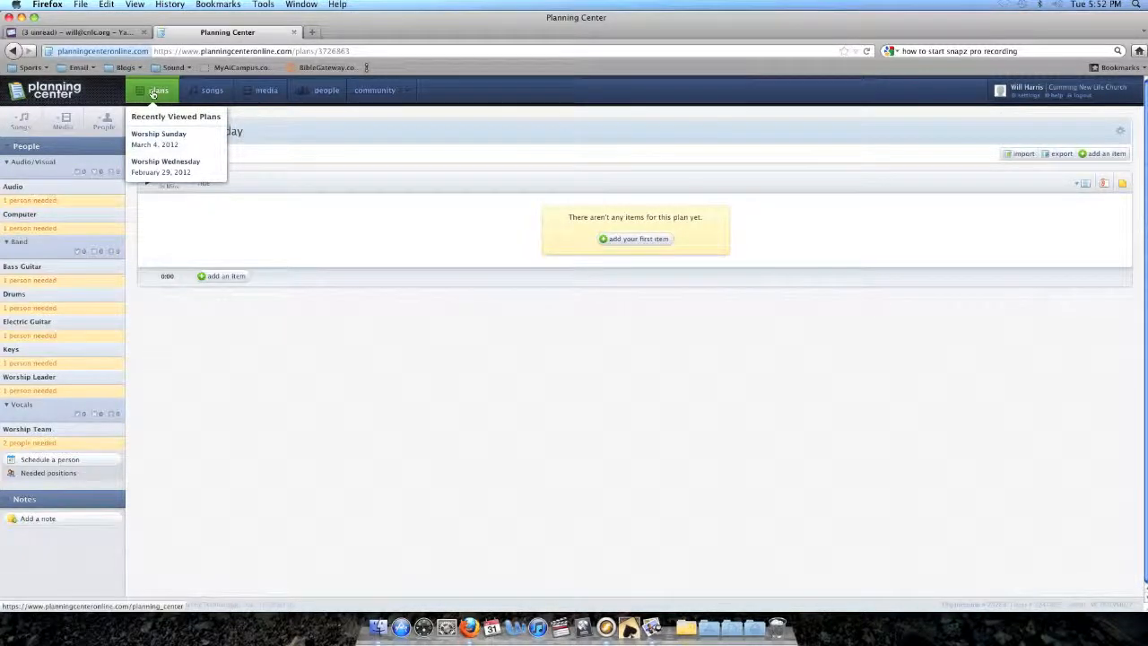
pyautogui.click(155, 93)
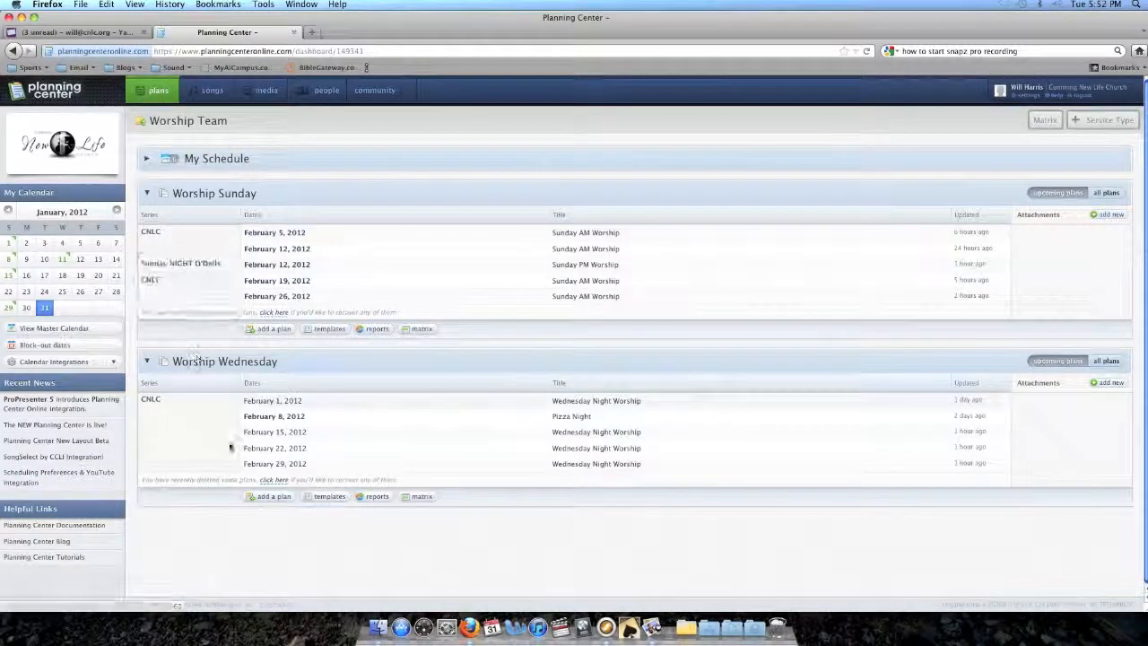
pyautogui.click(270, 329)
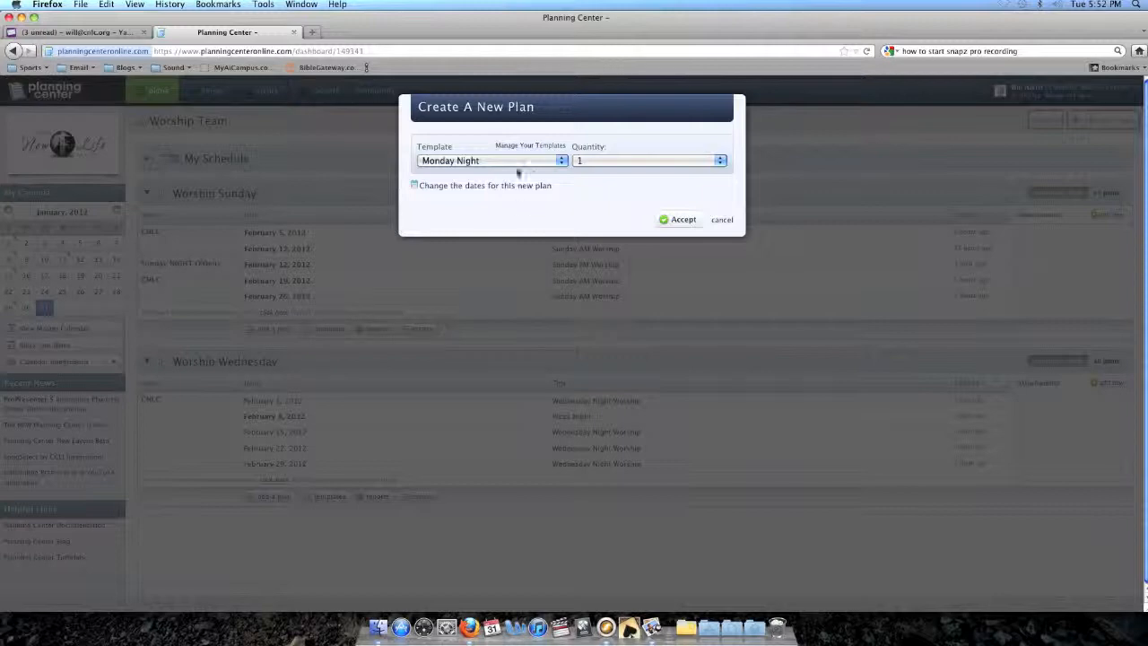
pyautogui.click(561, 163)
pyautogui.click(553, 176)
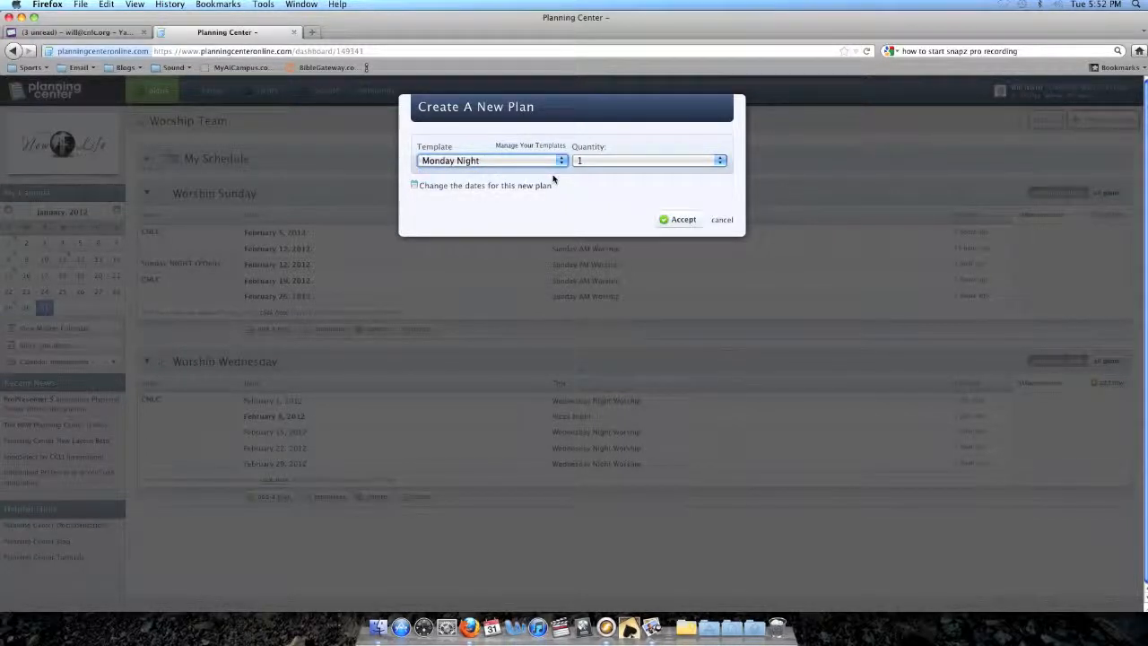
pyautogui.click(677, 220)
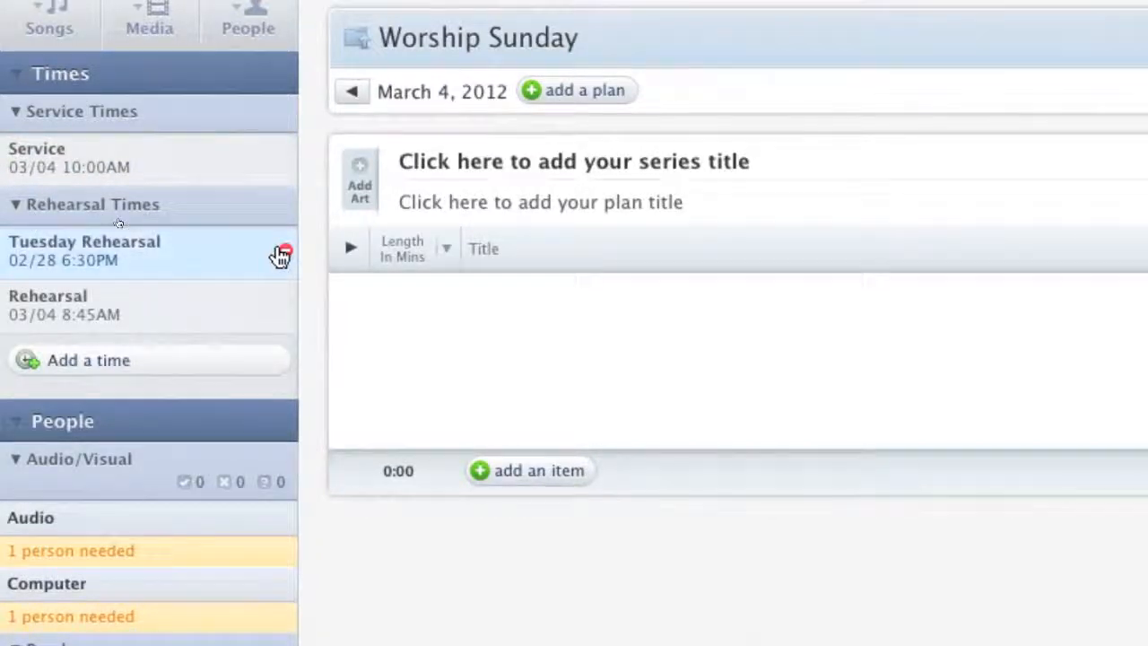
# - Delete the Tuesday Rehearsal time from the new plan
pyautogui.click(281, 253)
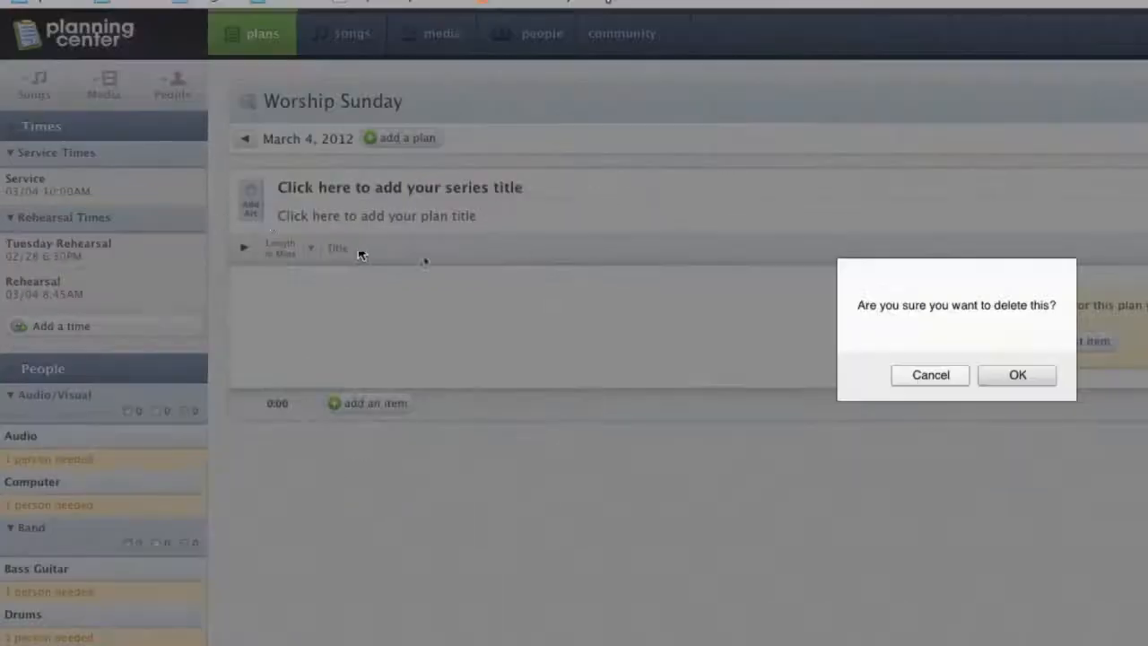
pyautogui.click(1014, 373)
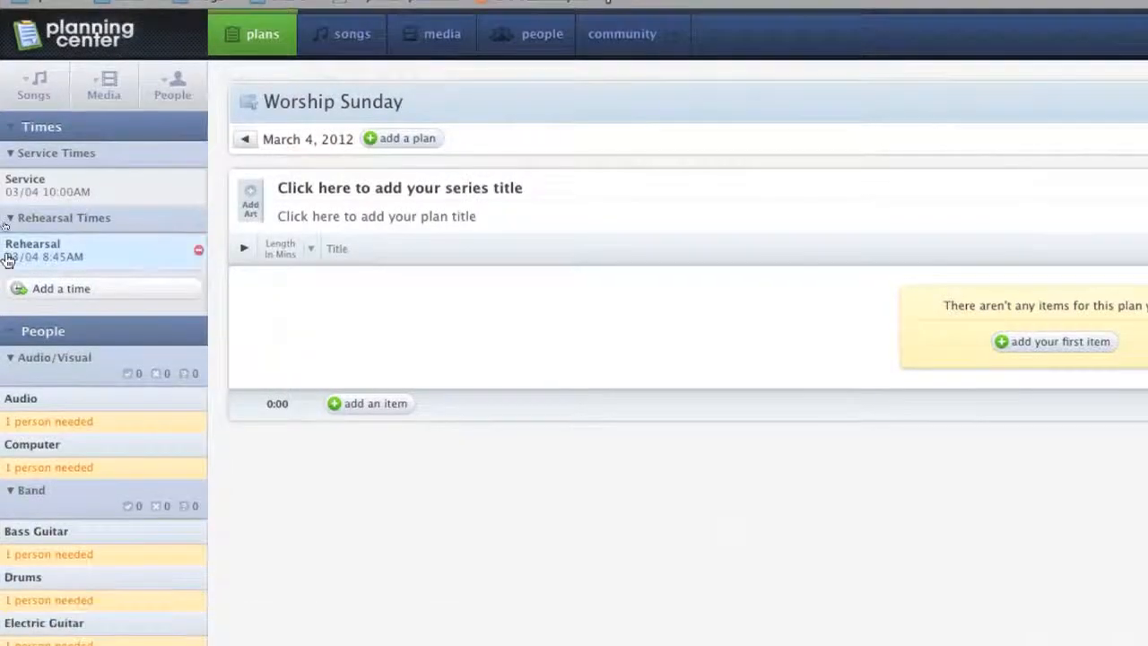
# - Edit the plan's Service time and change its date to 03/05/2012
pyautogui.click(58, 190)
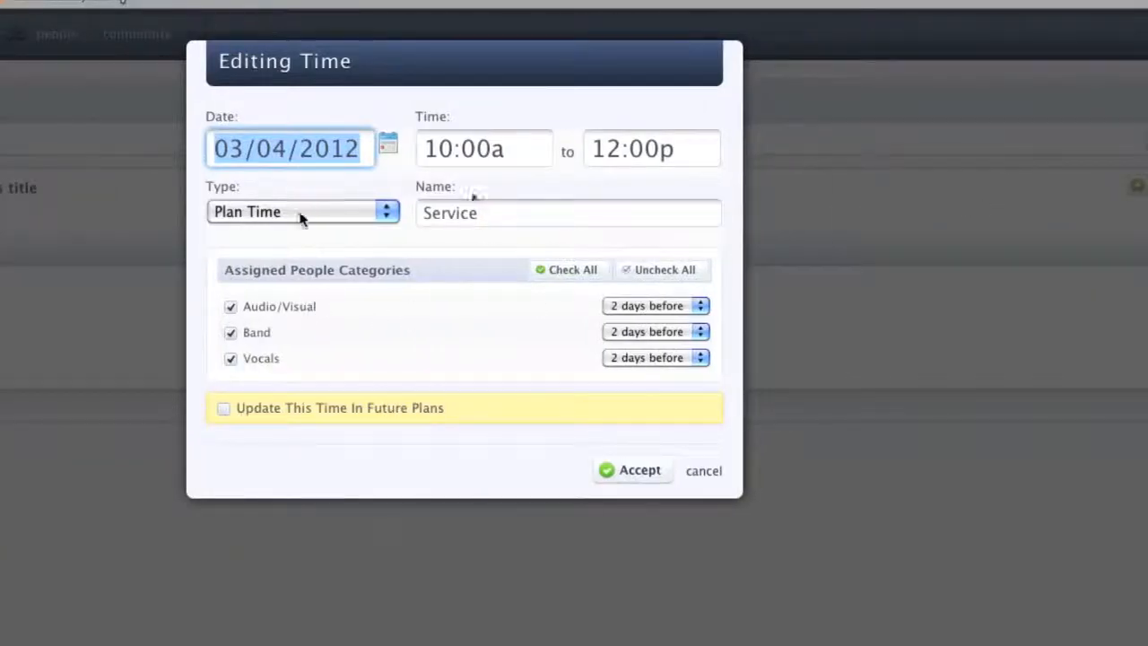
pyautogui.click(538, 154)
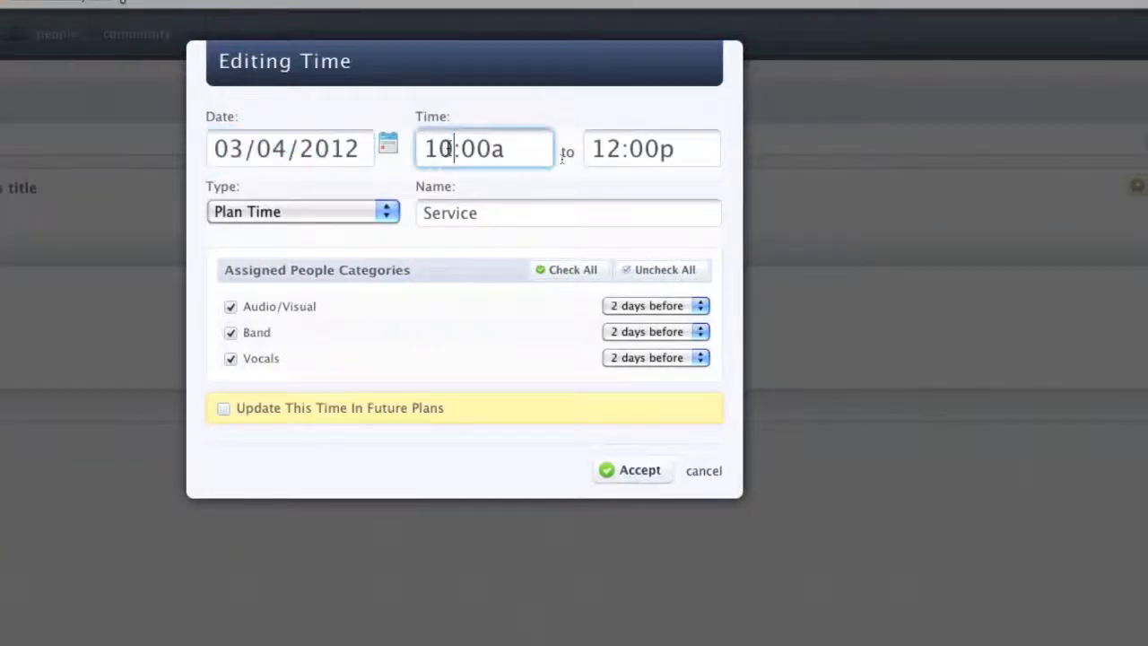
pyautogui.click(389, 145)
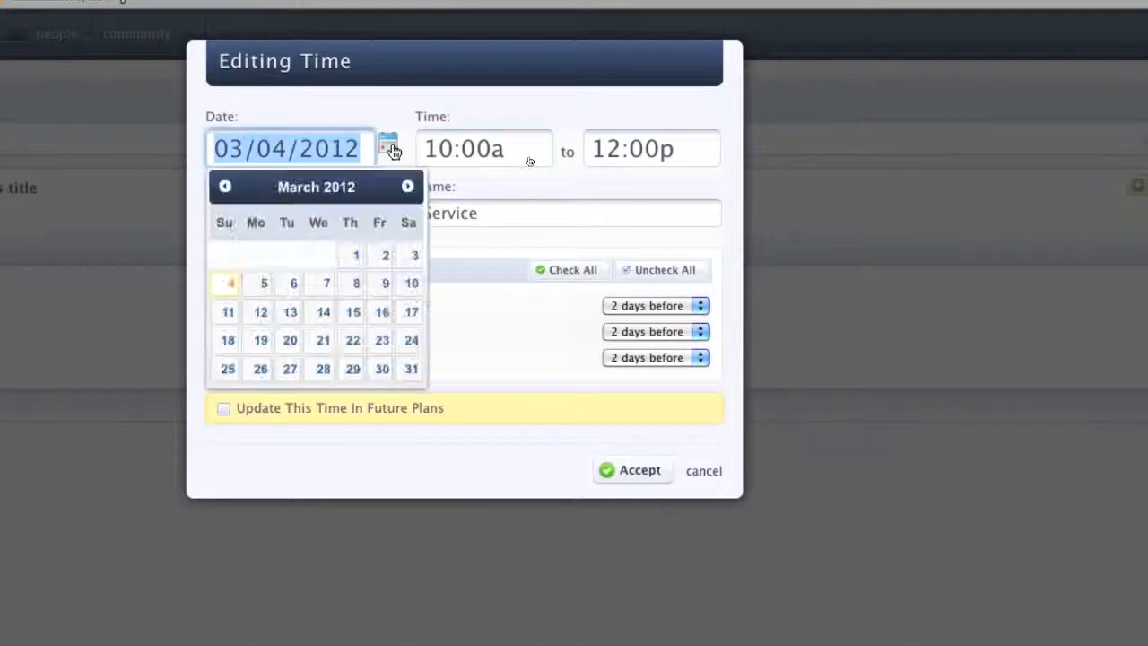
pyautogui.click(257, 285)
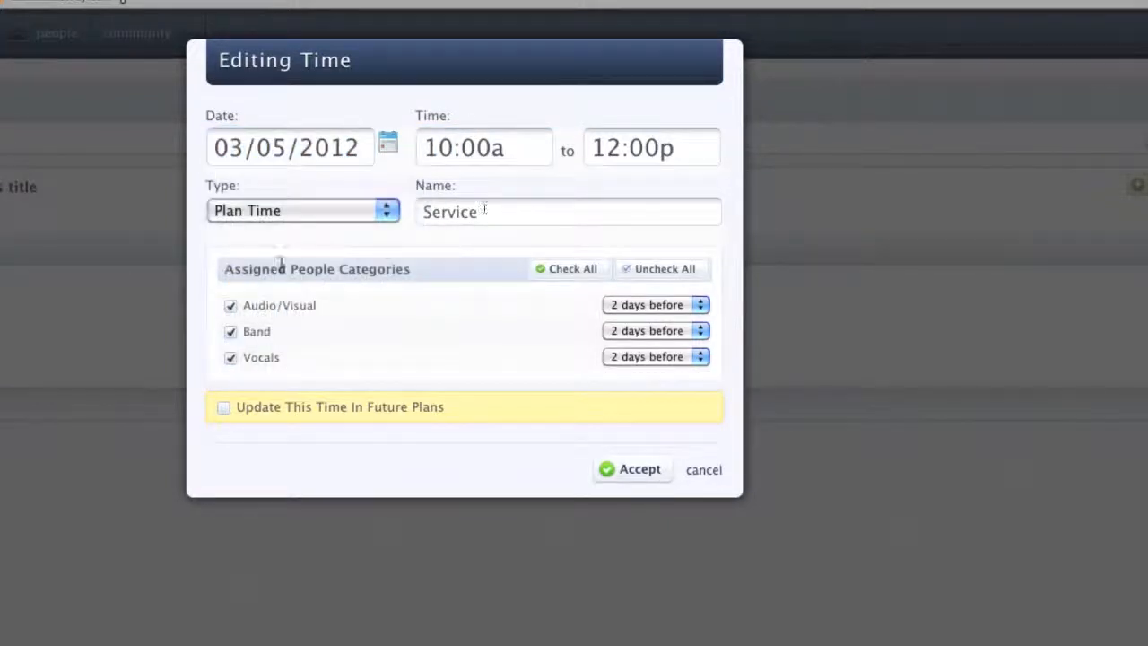
# - Set the service's start time to 7:00a and its end time to 8:30p
pyautogui.click(537, 159)
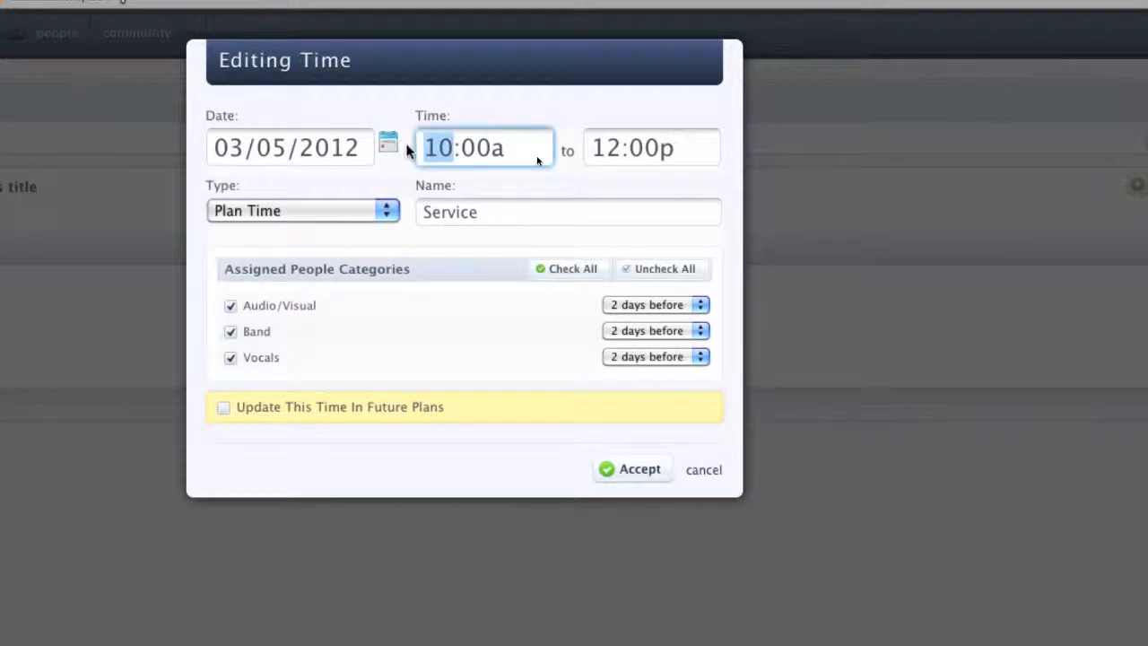
pyautogui.write('7')
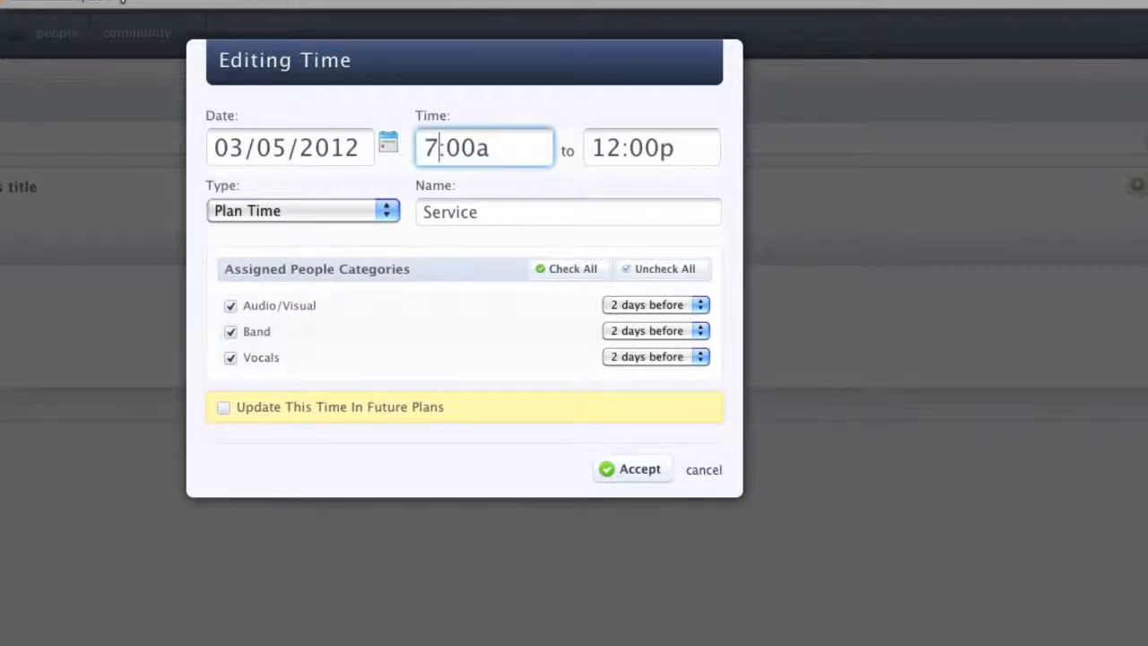
pyautogui.click(592, 151)
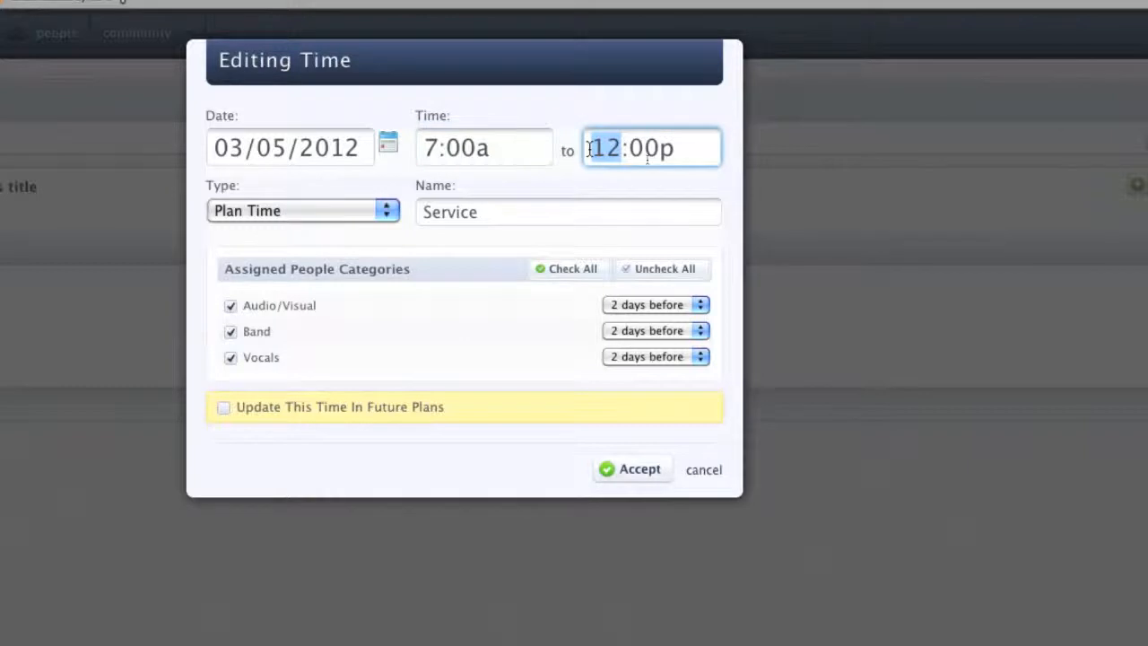
pyautogui.write('8')
pyautogui.click(623, 148)
pyautogui.hotkey('shift', 'Left')
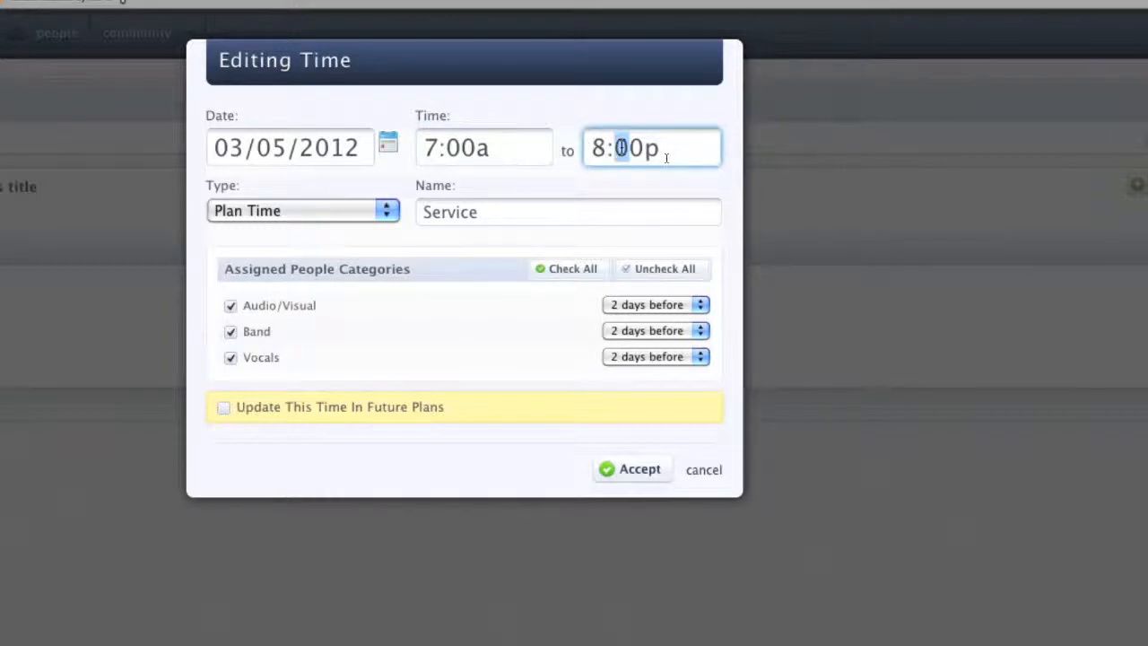
pyautogui.write('3')
# - Rename the service time "Special Monday Night", keep its type as Plan Time, and save it
pyautogui.click(482, 212)
pyautogui.moveTo(482, 211); pyautogui.dragTo(411, 212)
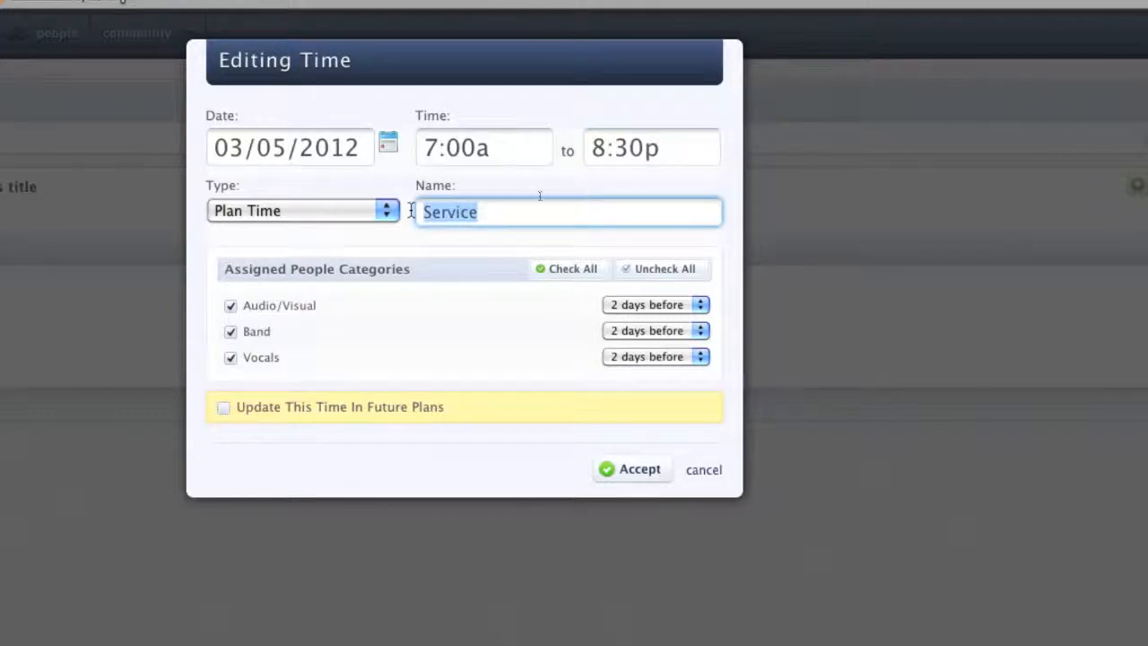
pyautogui.write('S')
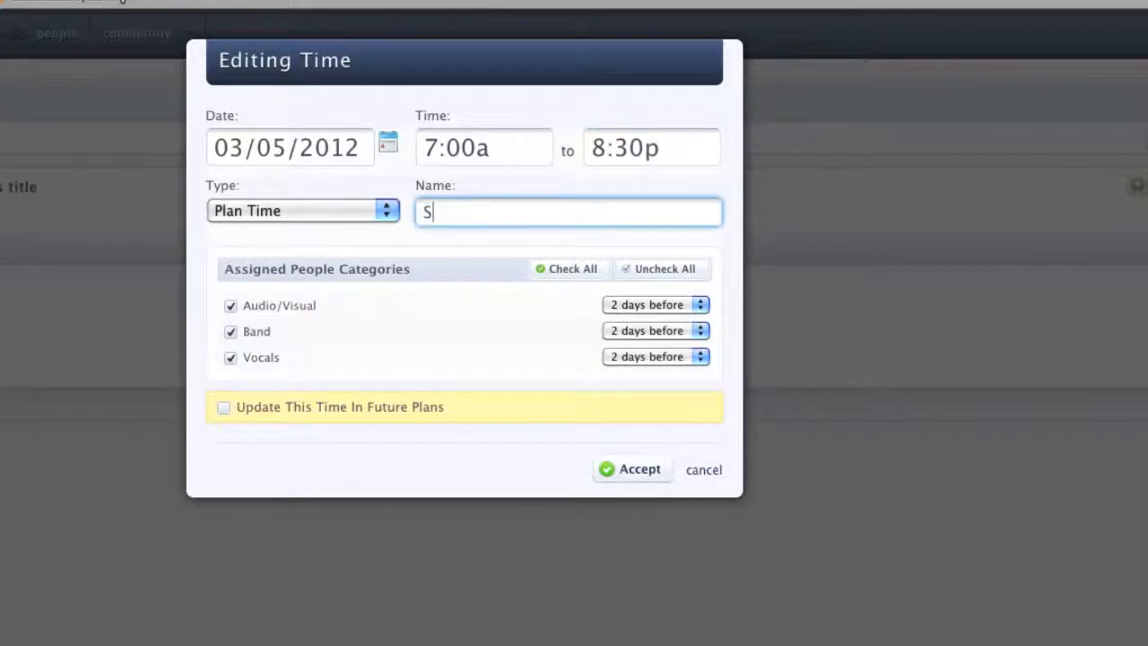
pyautogui.write('pecial Mon')
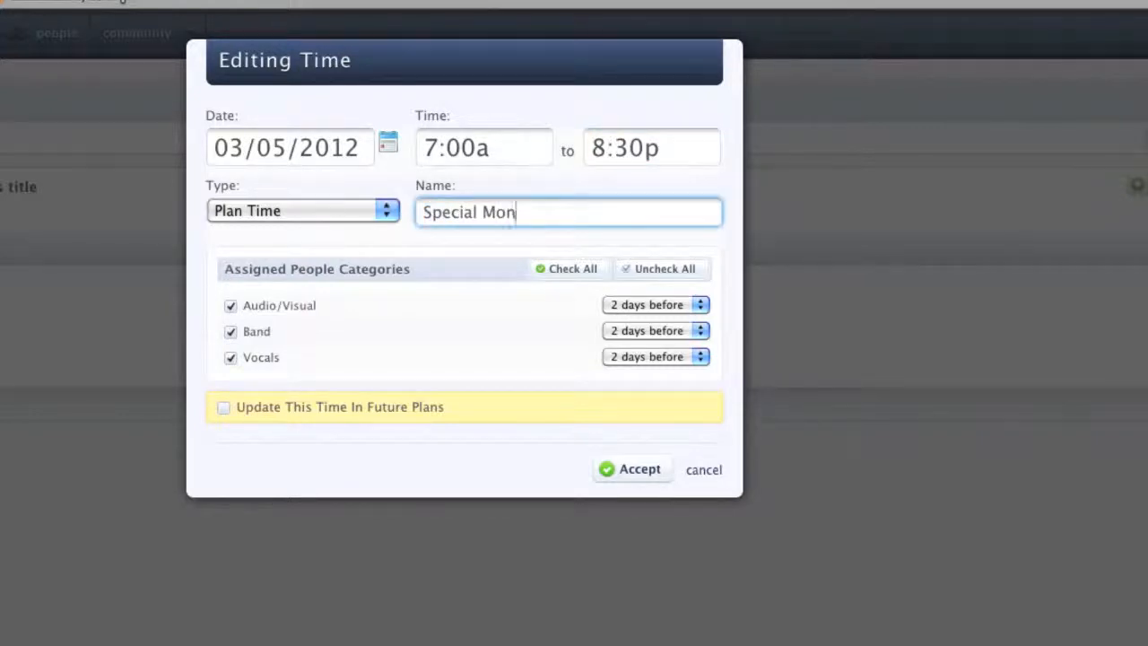
pyautogui.write('day Night')
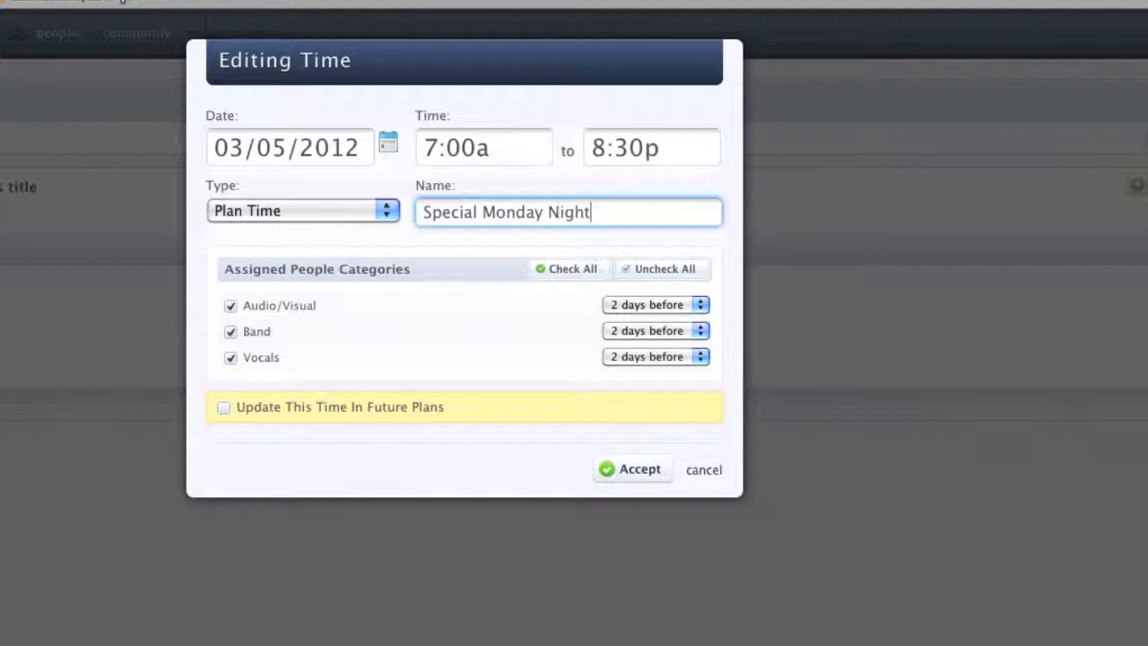
pyautogui.click(381, 212)
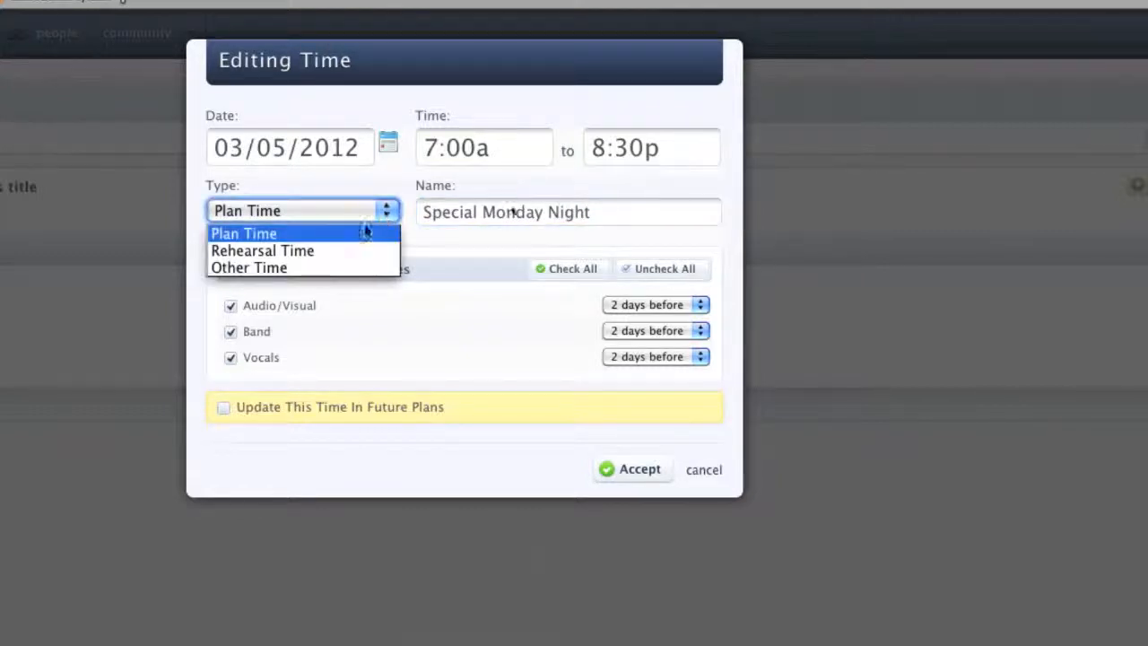
pyautogui.click(367, 230)
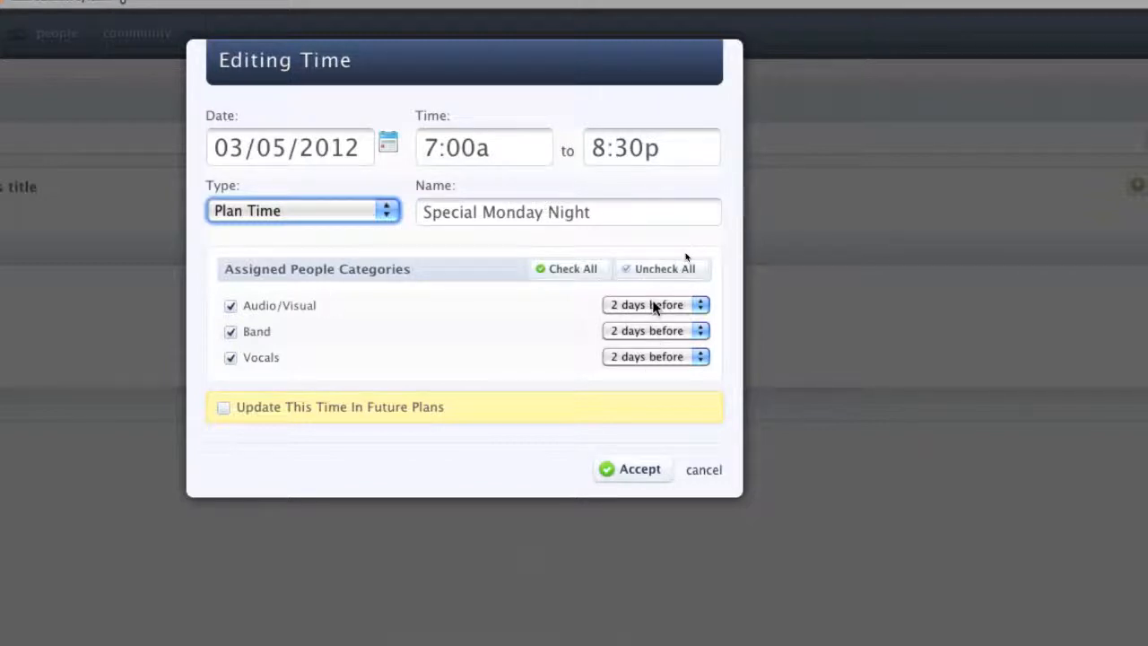
pyautogui.click(635, 469)
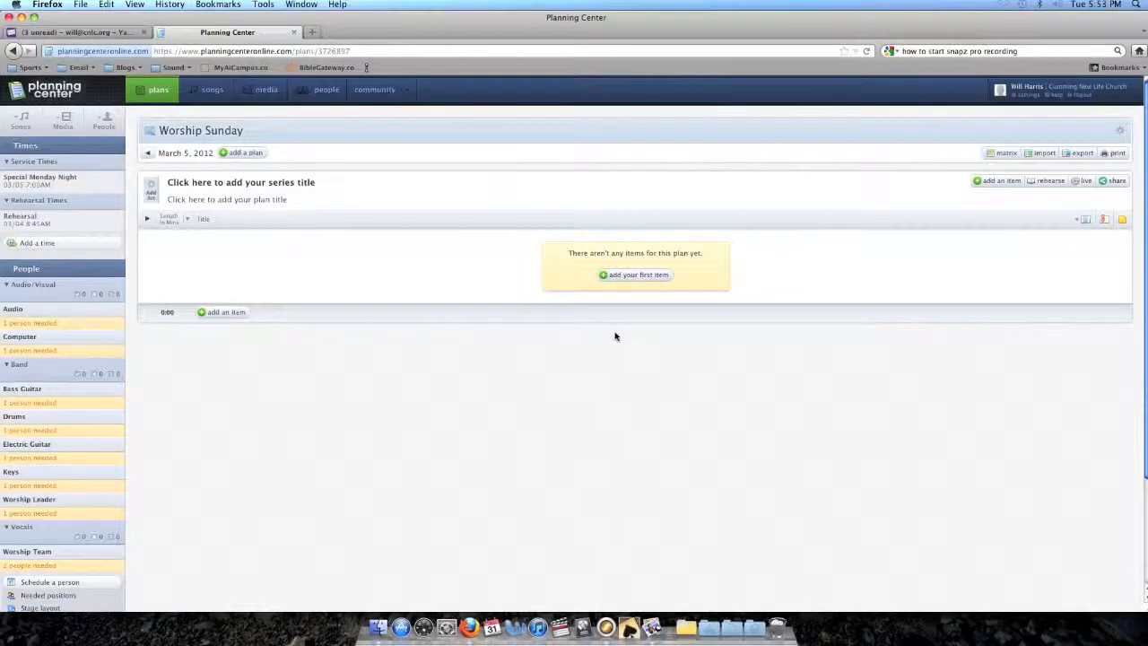
# - Look at the Rehearsal time's settings and close them without saving
pyautogui.click(33, 222)
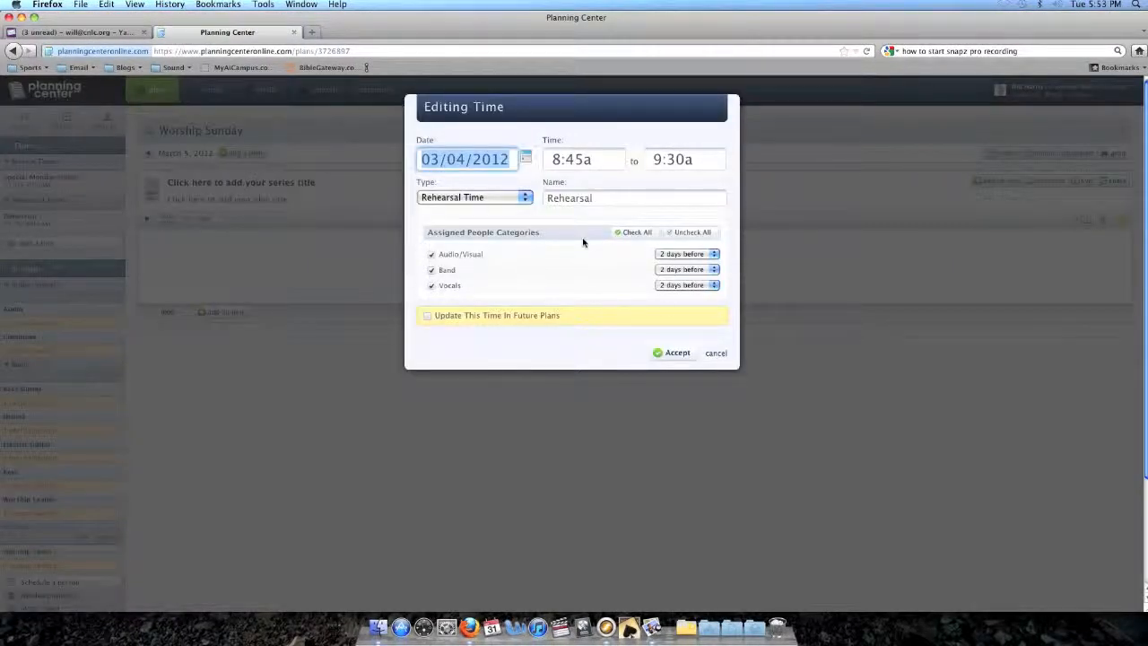
pyautogui.click(715, 355)
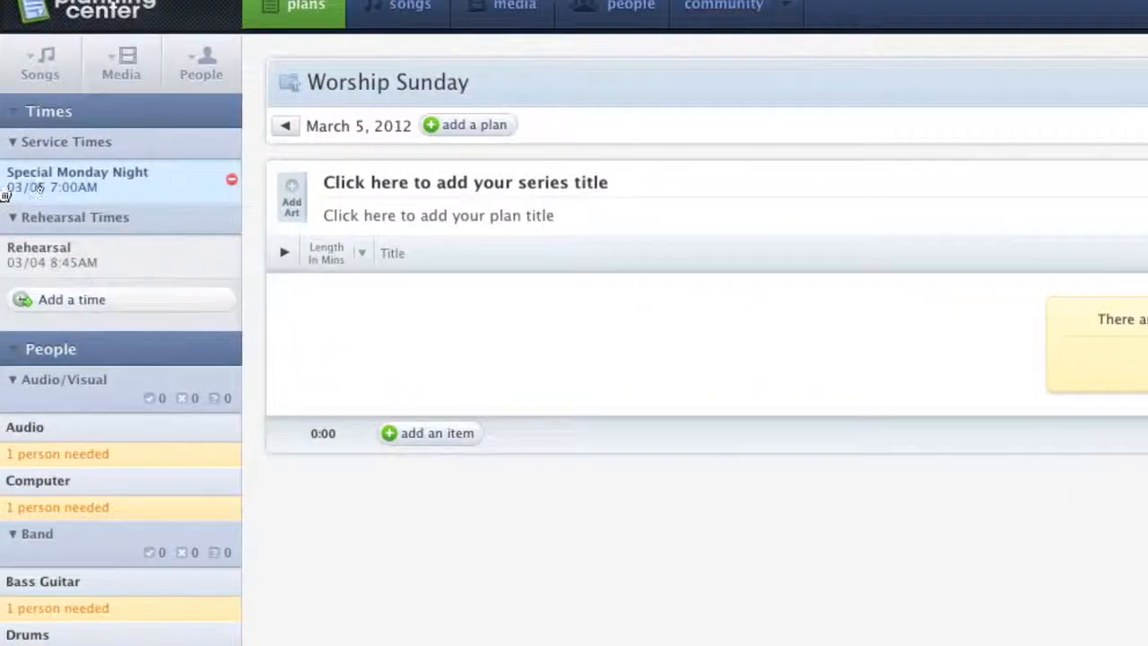
# - Change the Special Monday Night service time's start to 7:00p and save it
pyautogui.click(40, 187)
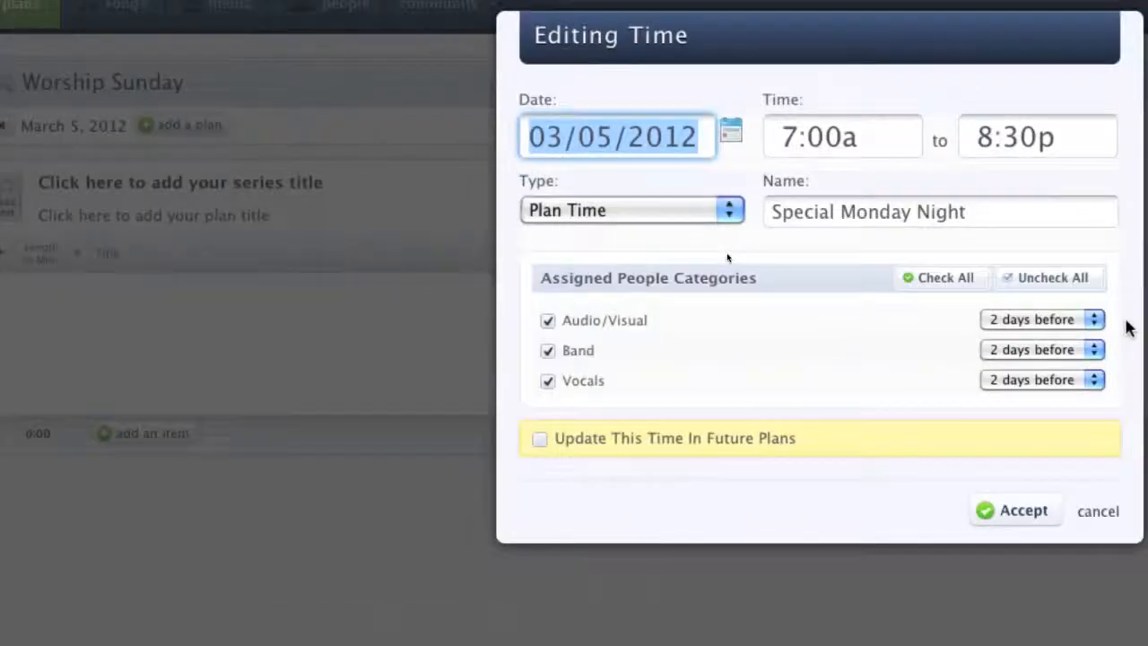
pyautogui.click(1136, 141)
pyautogui.moveTo(851, 142); pyautogui.dragTo(848, 139)
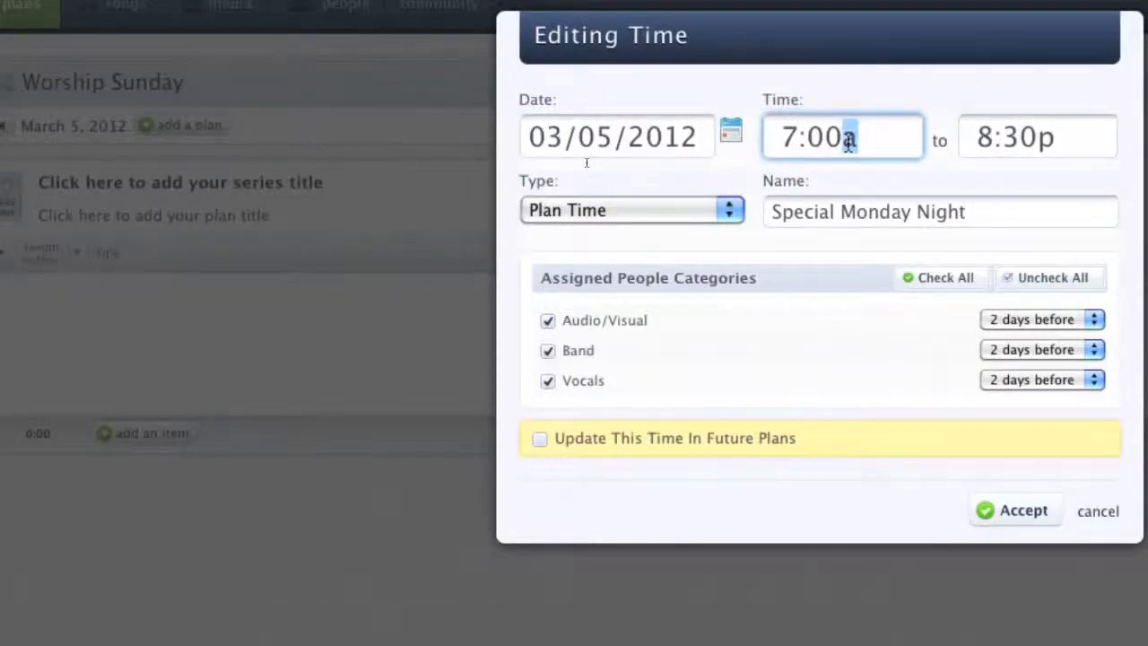
pyautogui.write('p')
pyautogui.click(1011, 510)
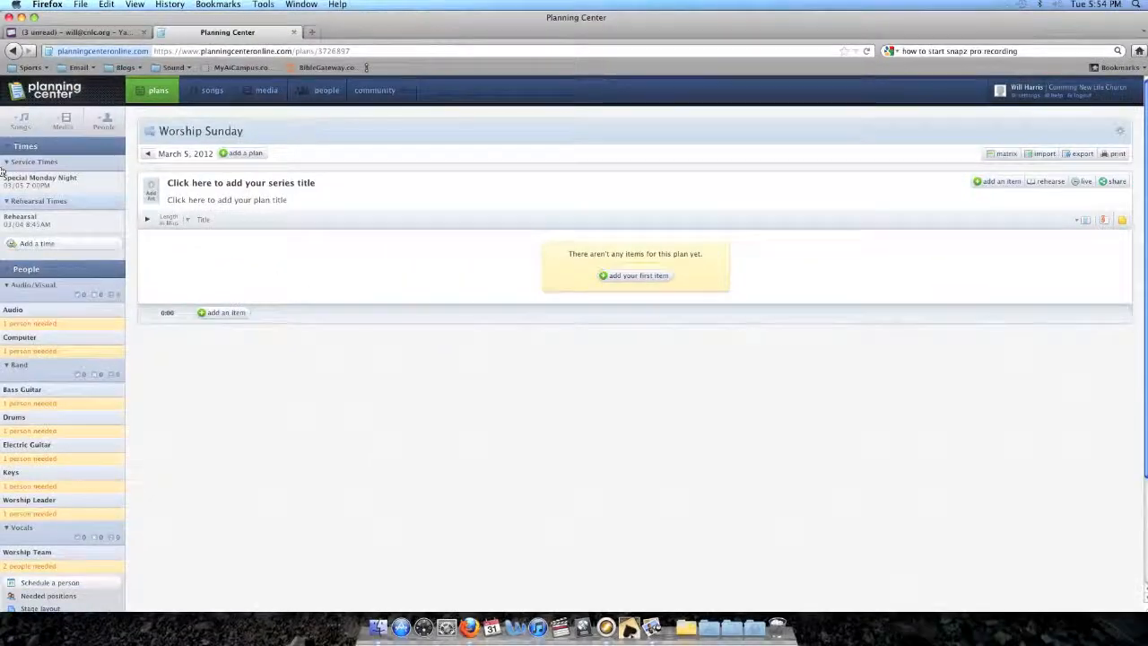
# - Edit the Rehearsal time so that it starts at 6:00p and ends at 6:30p
pyautogui.click(16, 225)
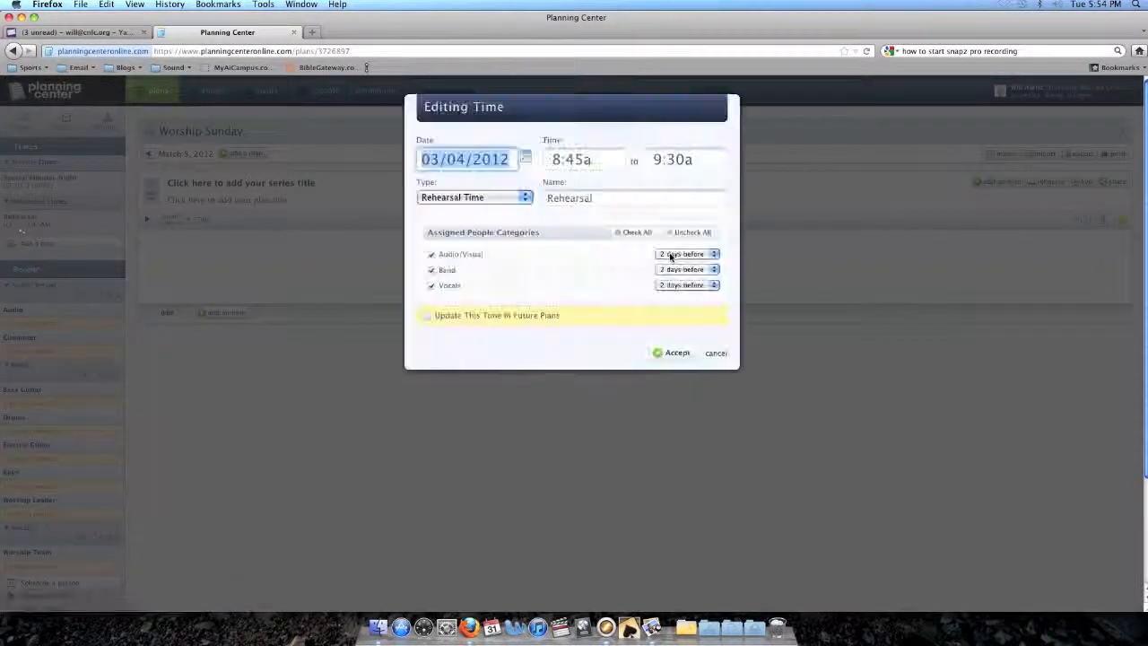
pyautogui.click(553, 159)
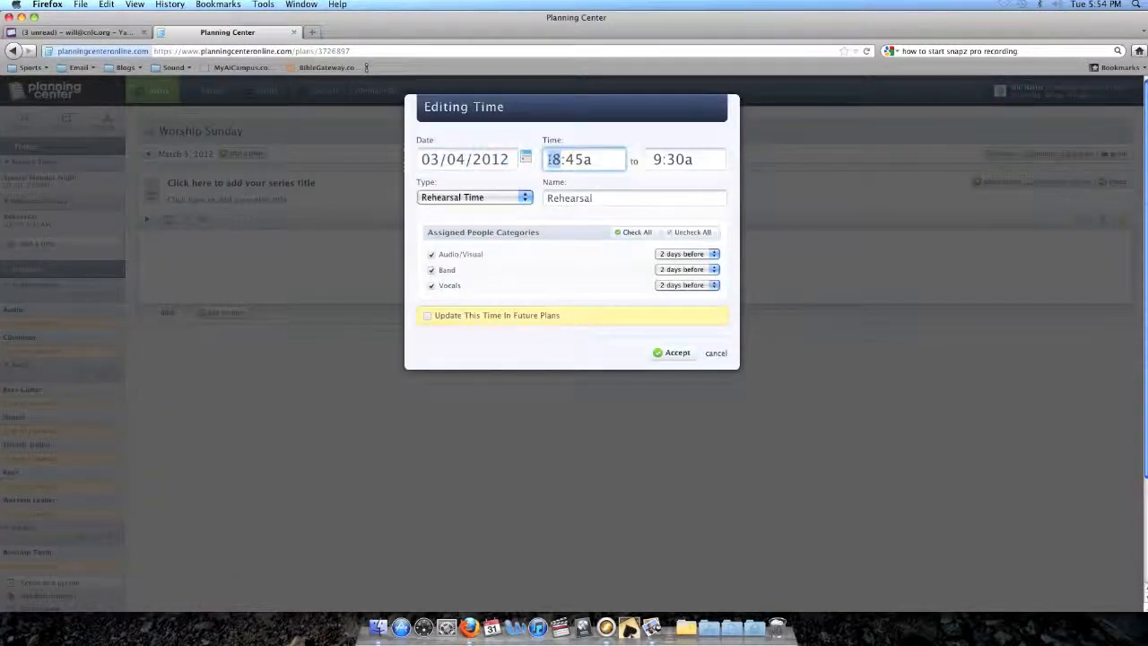
pyautogui.write('6')
pyautogui.click(563, 160)
pyautogui.write('00p')
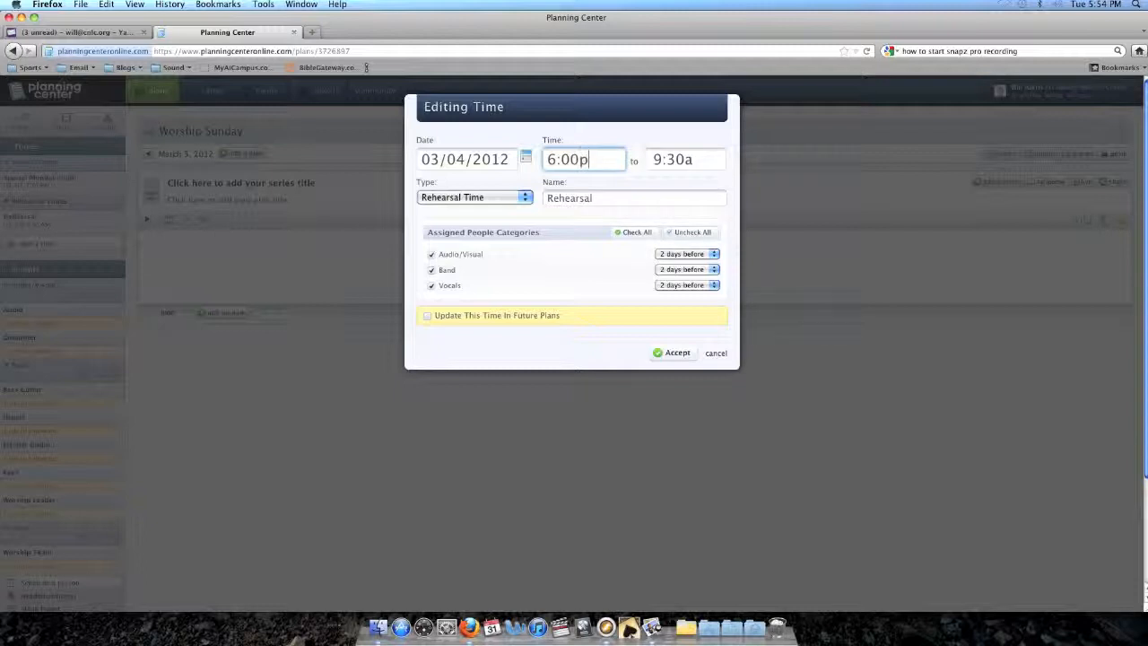
pyautogui.click(656, 159)
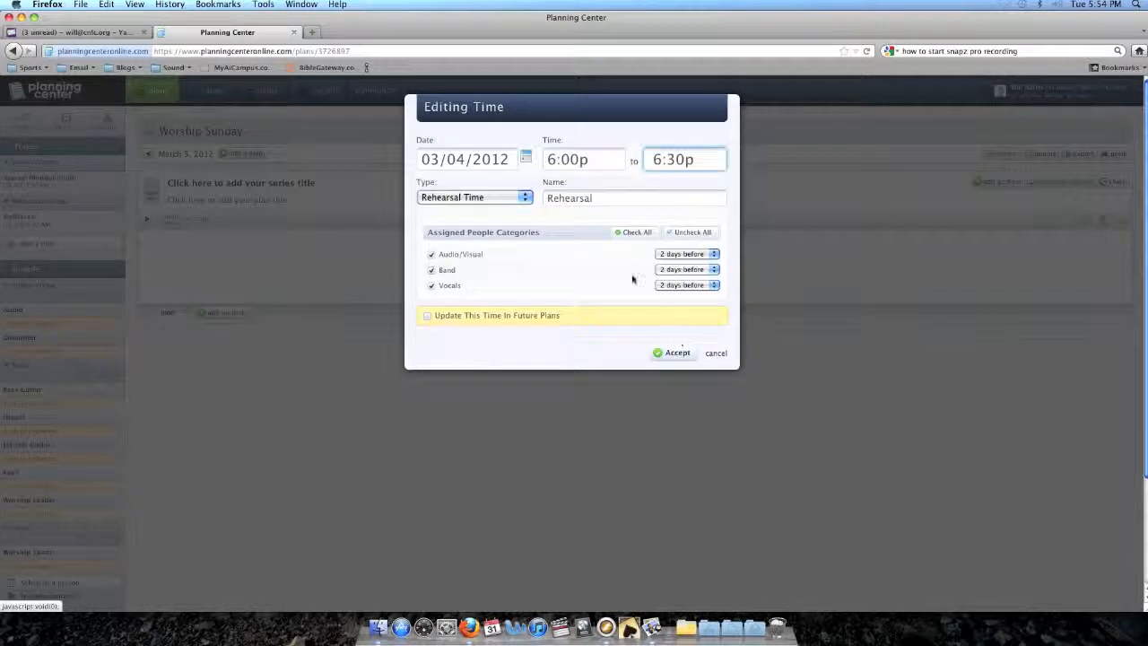
# - Set the Rehearsal date to March 5, 2012 and save the rehearsal time
pyautogui.click(526, 156)
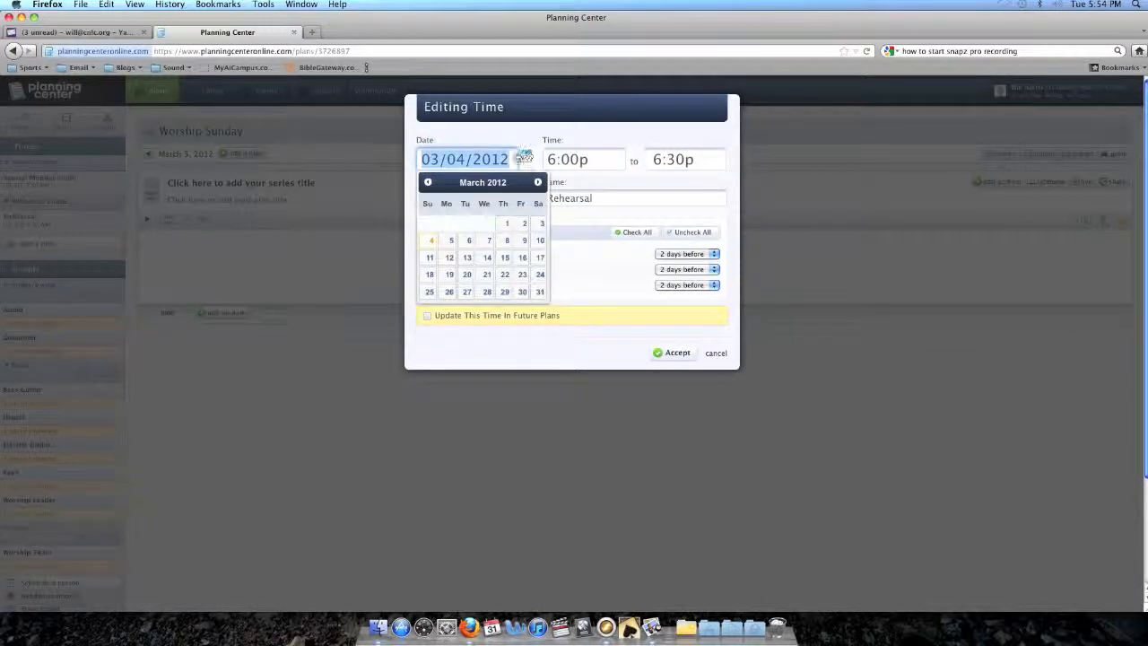
pyautogui.click(451, 241)
pyautogui.click(674, 352)
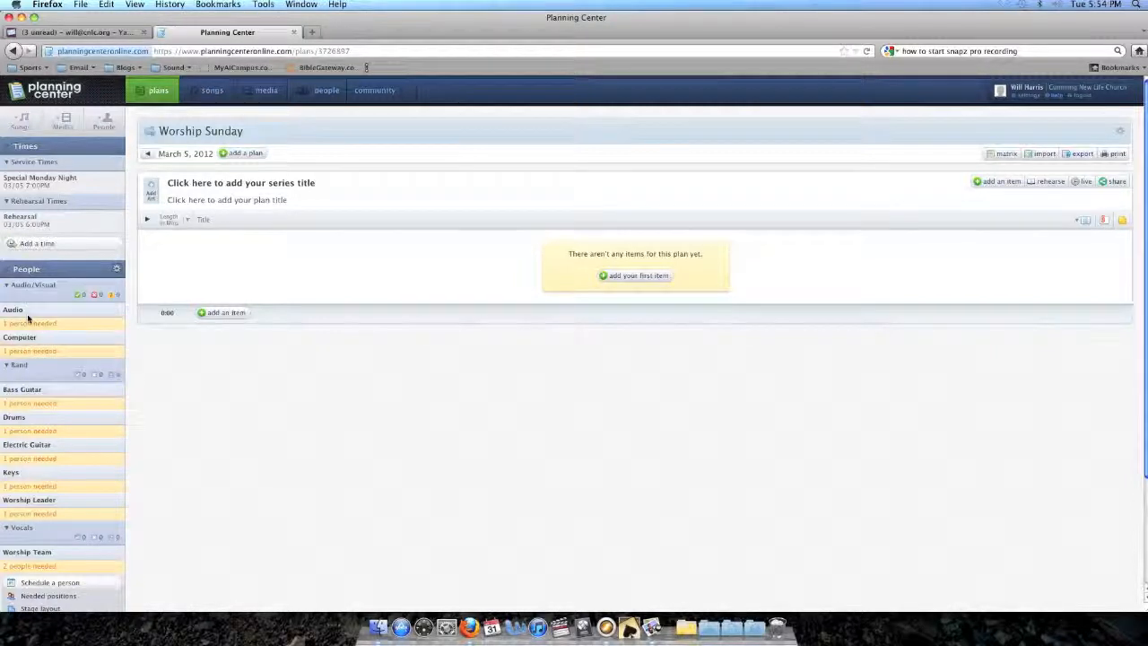
# - Schedule the first listed person for the Audio position and the first listed person for the Computer position
pyautogui.click(29, 320)
pyautogui.click(475, 190)
pyautogui.press('Return')
pyautogui.click(18, 356)
pyautogui.click(466, 191)
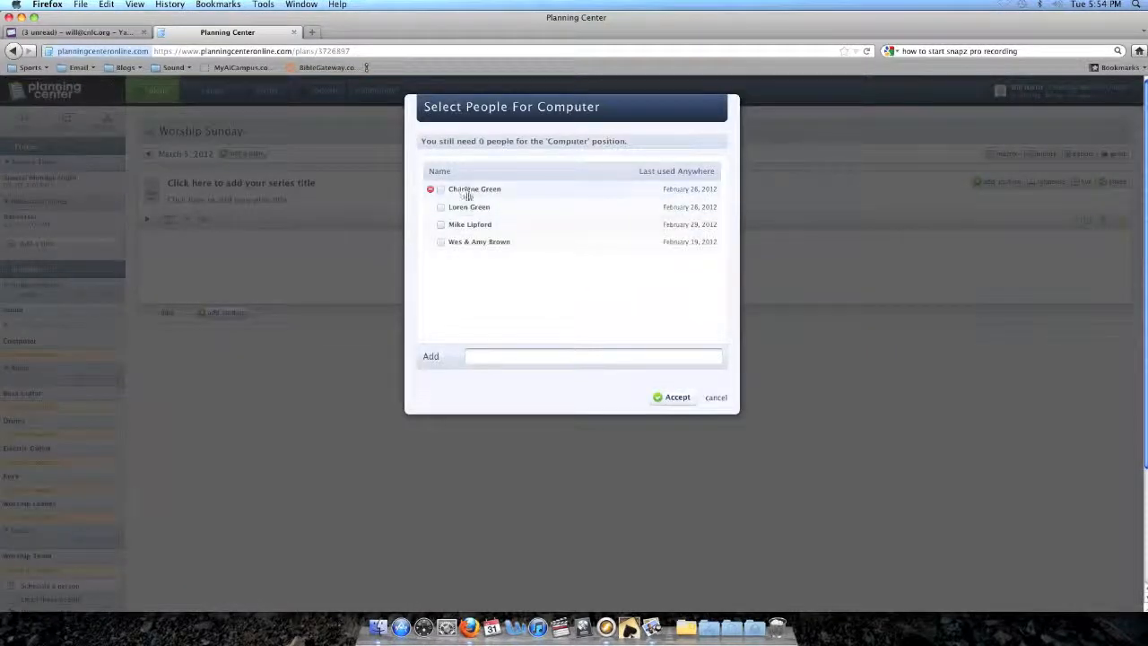
pyautogui.press('Return')
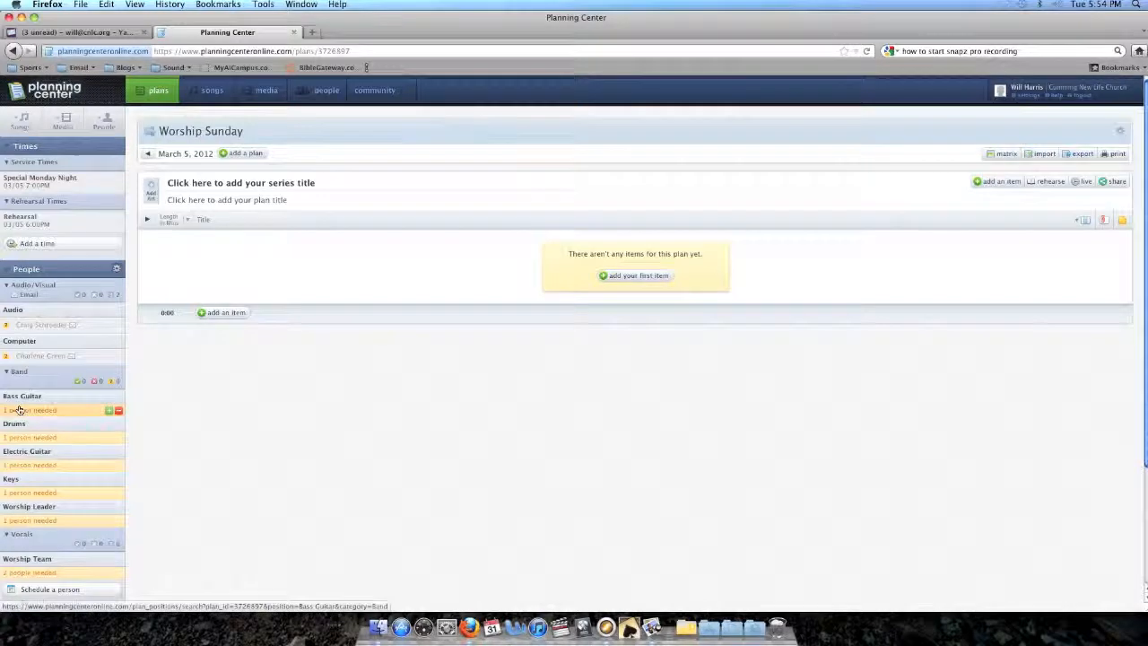
# - Schedule the third listed person for the Bass Guitar position
pyautogui.click(19, 410)
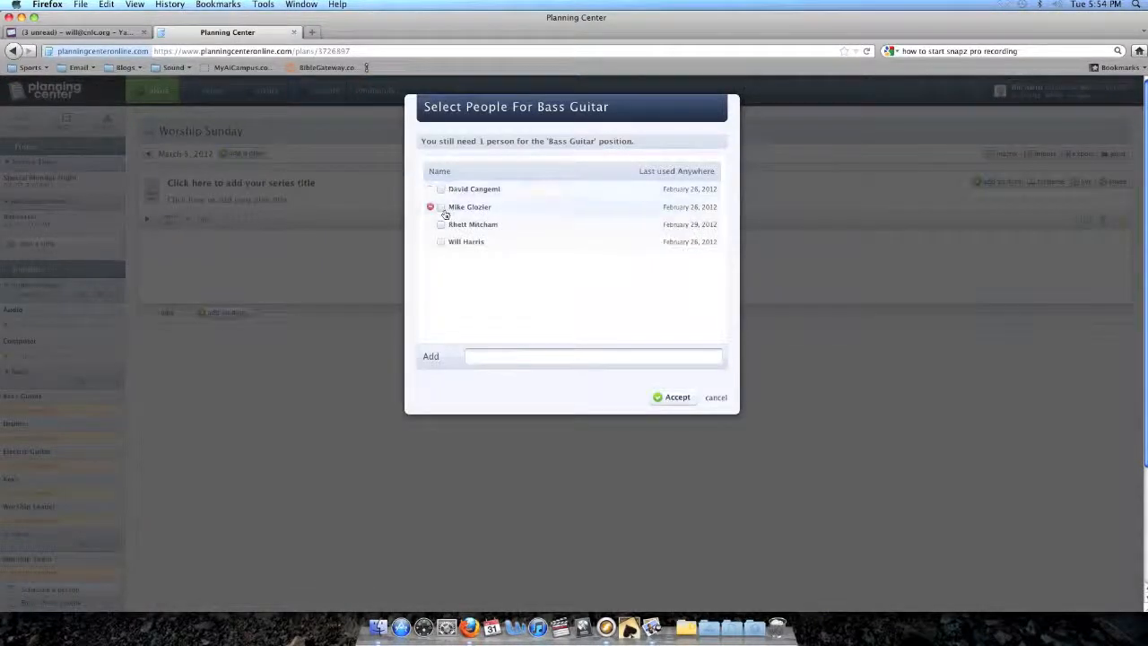
pyautogui.click(439, 224)
pyautogui.click(663, 394)
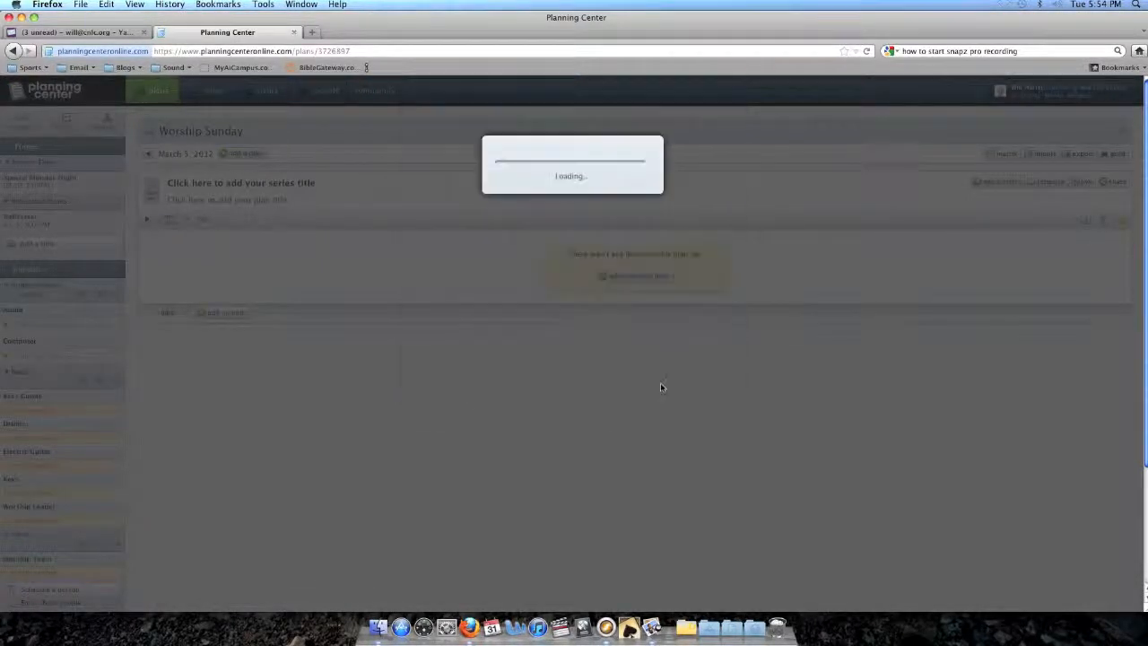
# - Look over the plan's positions and the Audio/Visual email options, and close the options without preparing an email
pyautogui.scroll(-3, 30, 390)
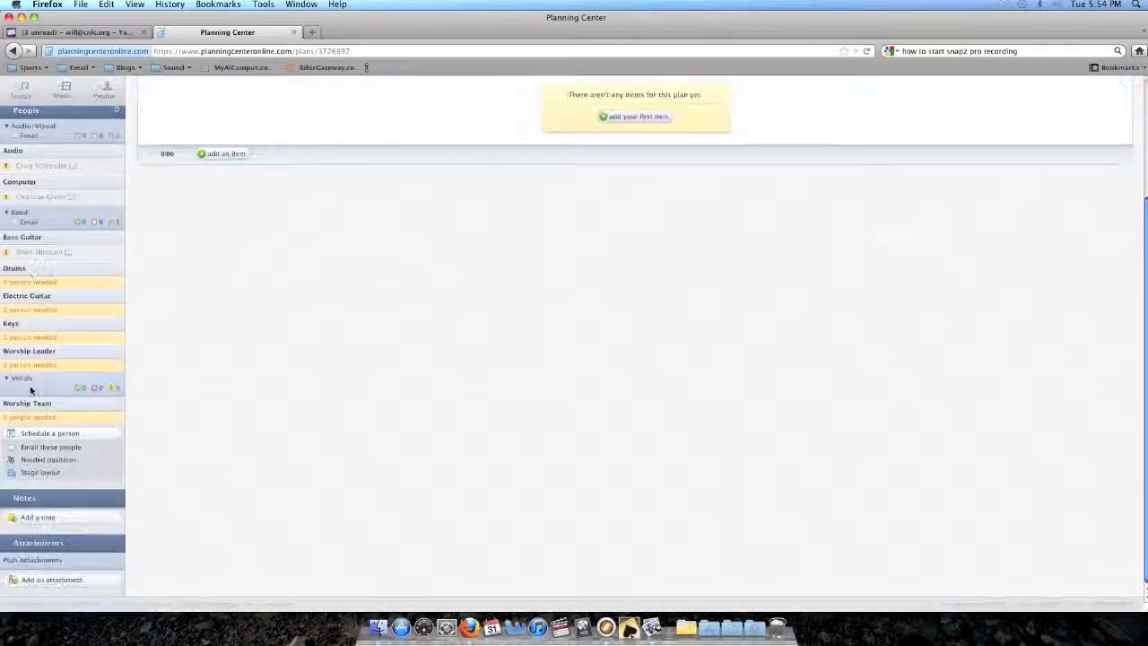
pyautogui.scroll(3, 35, 410)
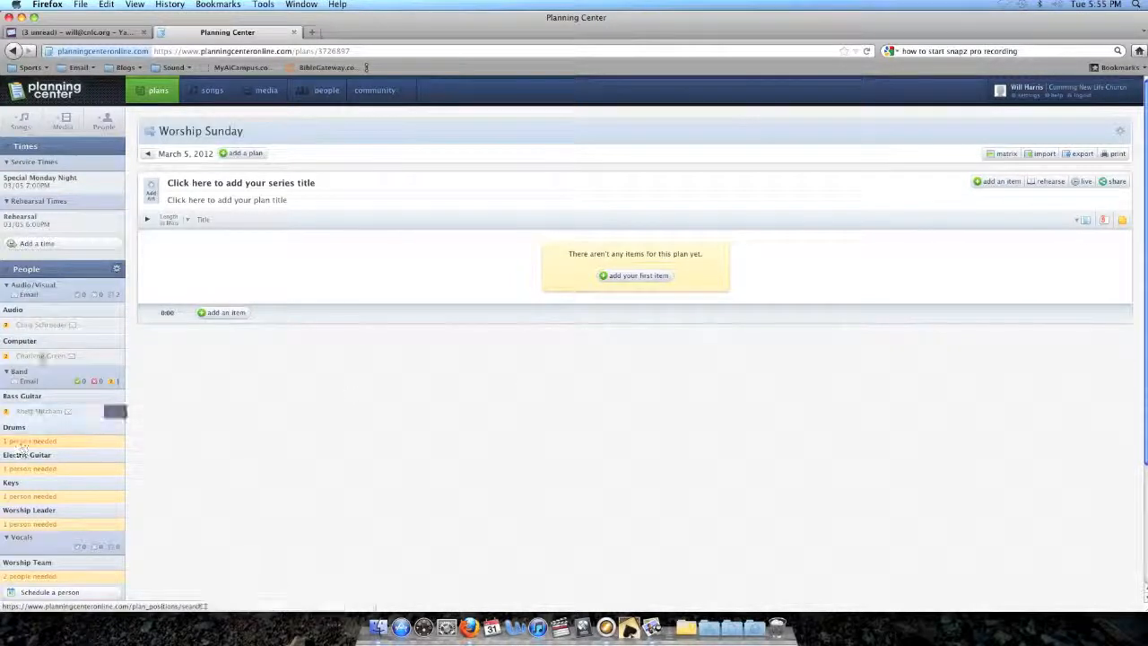
pyautogui.click(28, 294)
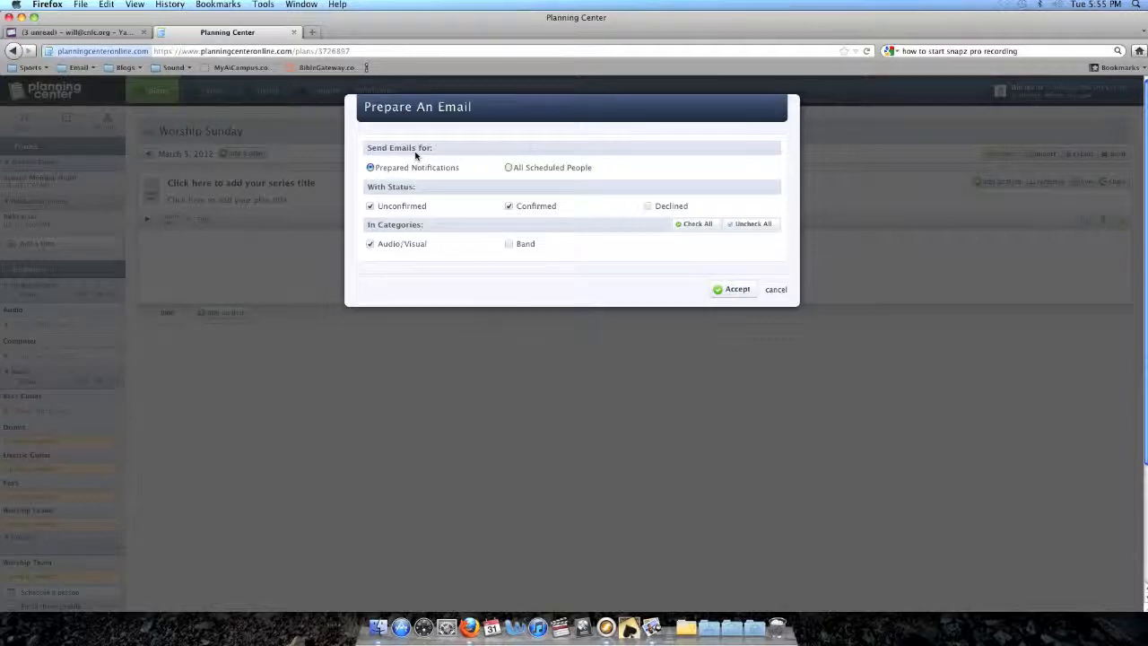
pyautogui.click(776, 289)
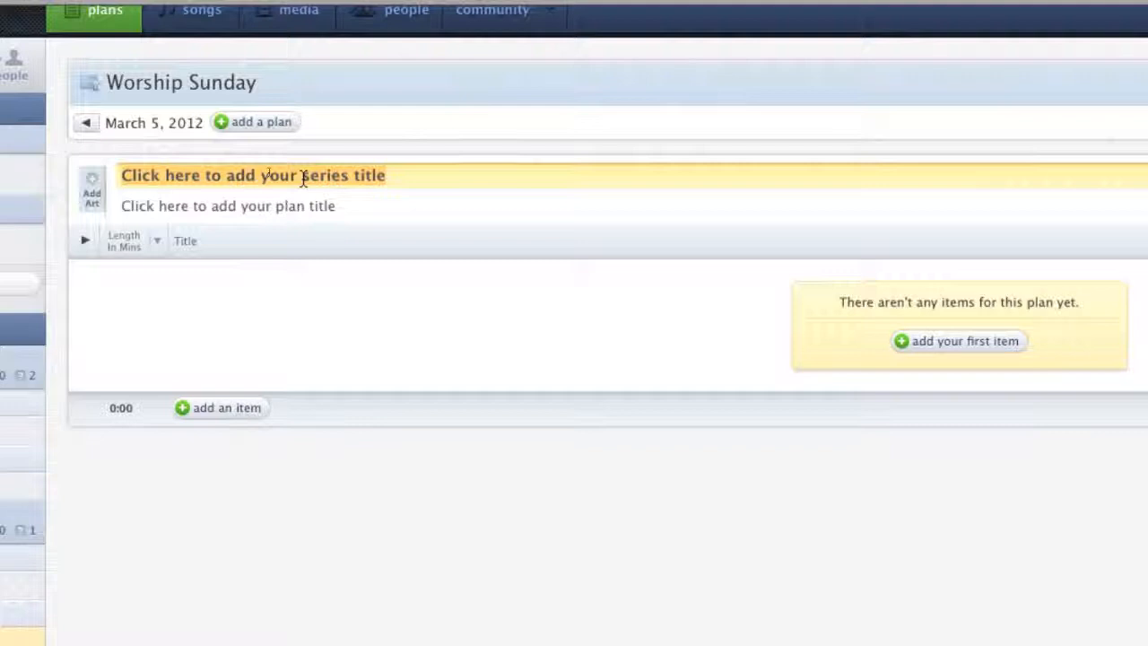
# - Set the plan's series title to "Monday NIGHT Special Service"
pyautogui.click(303, 177)
pyautogui.write('Moon')
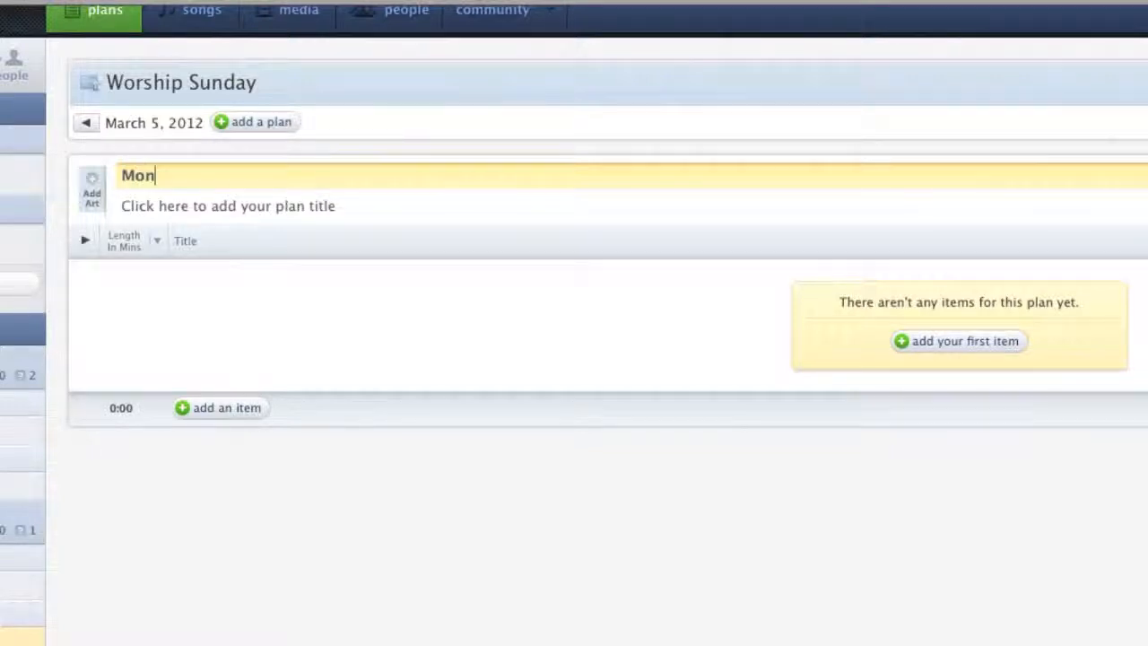
pyautogui.press('BackSpace')
pyautogui.press('BackSpace')
pyautogui.write('nday NIG')
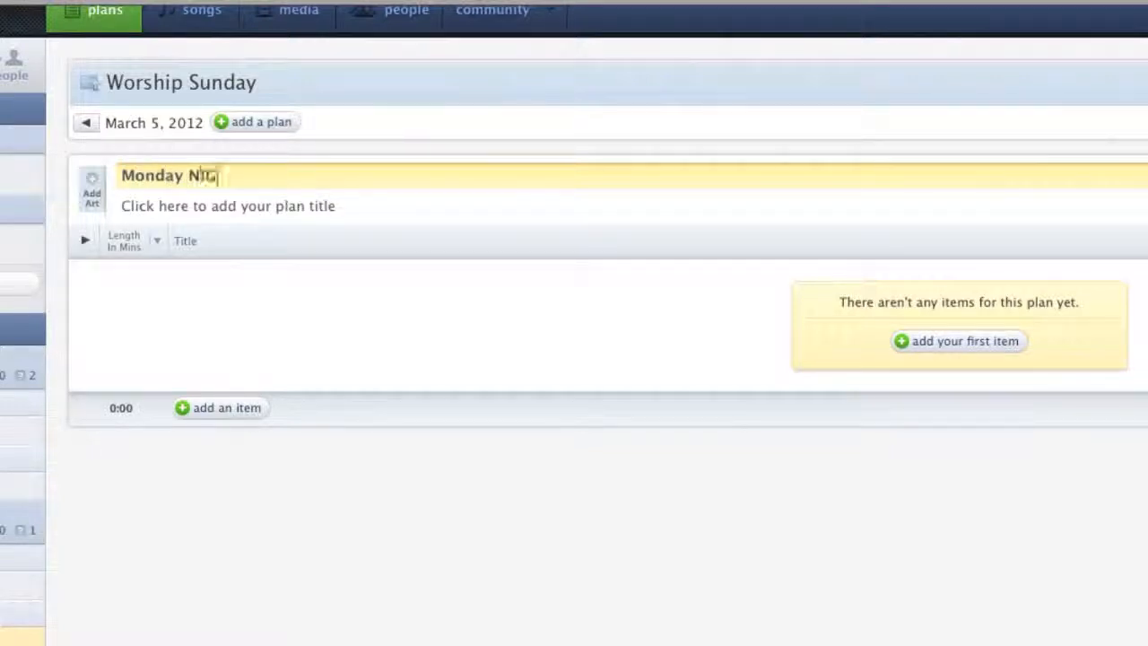
pyautogui.write('HT Special Service')
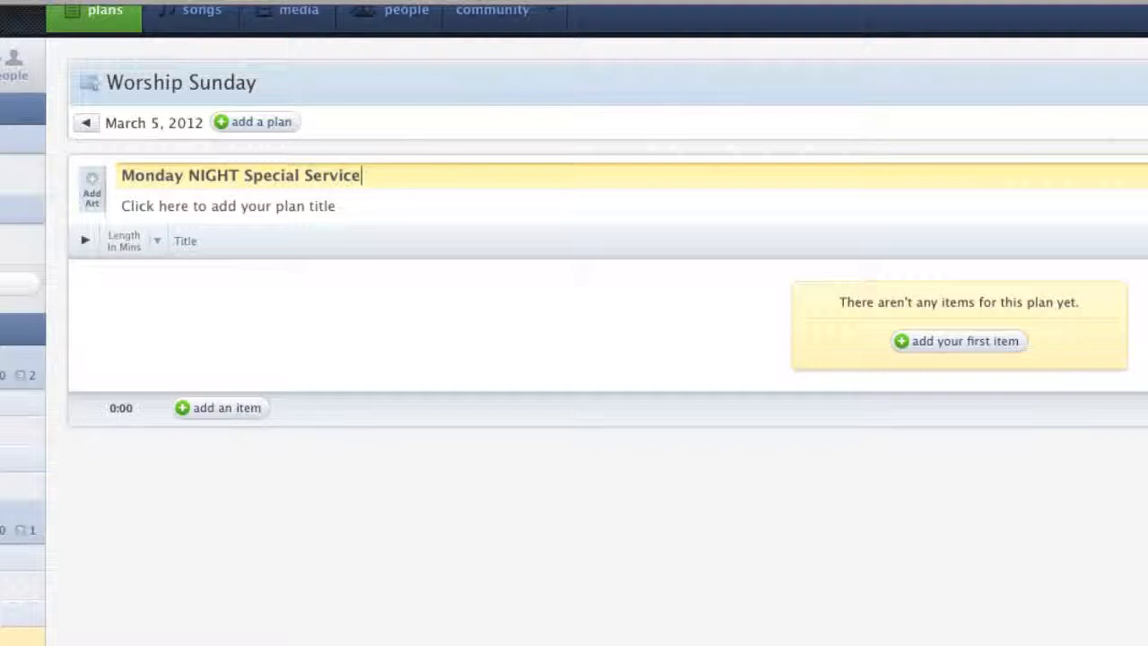
pyautogui.click(281, 207)
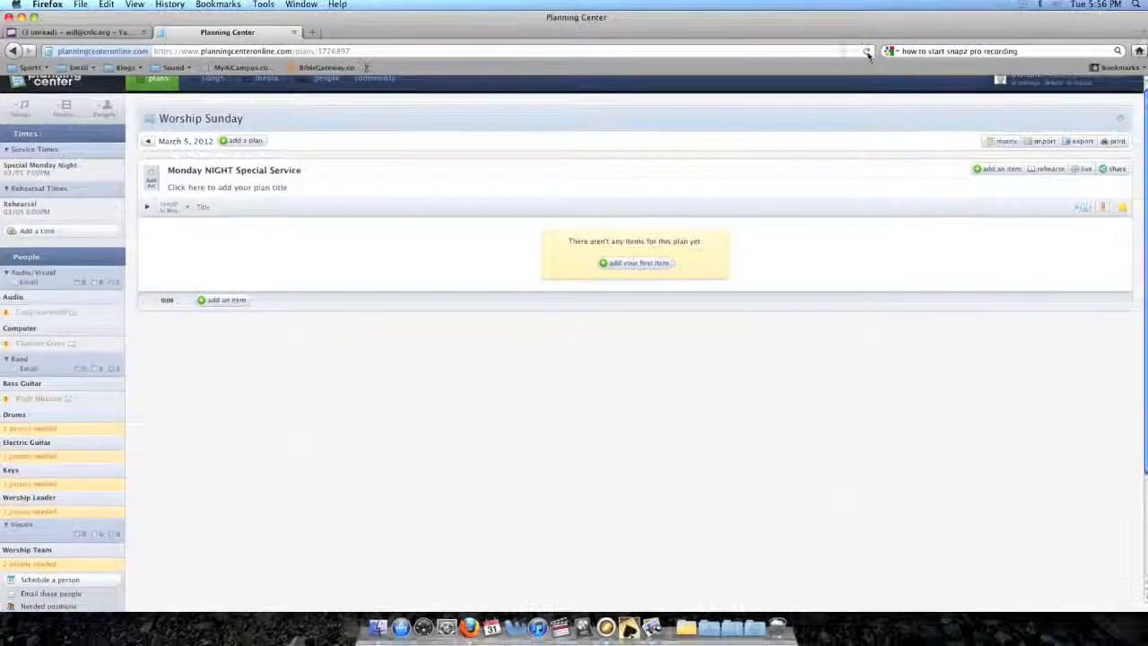
# - Reload the plan page and enter "Monday night Worship Team" as the plan title
pyautogui.click(867, 52)
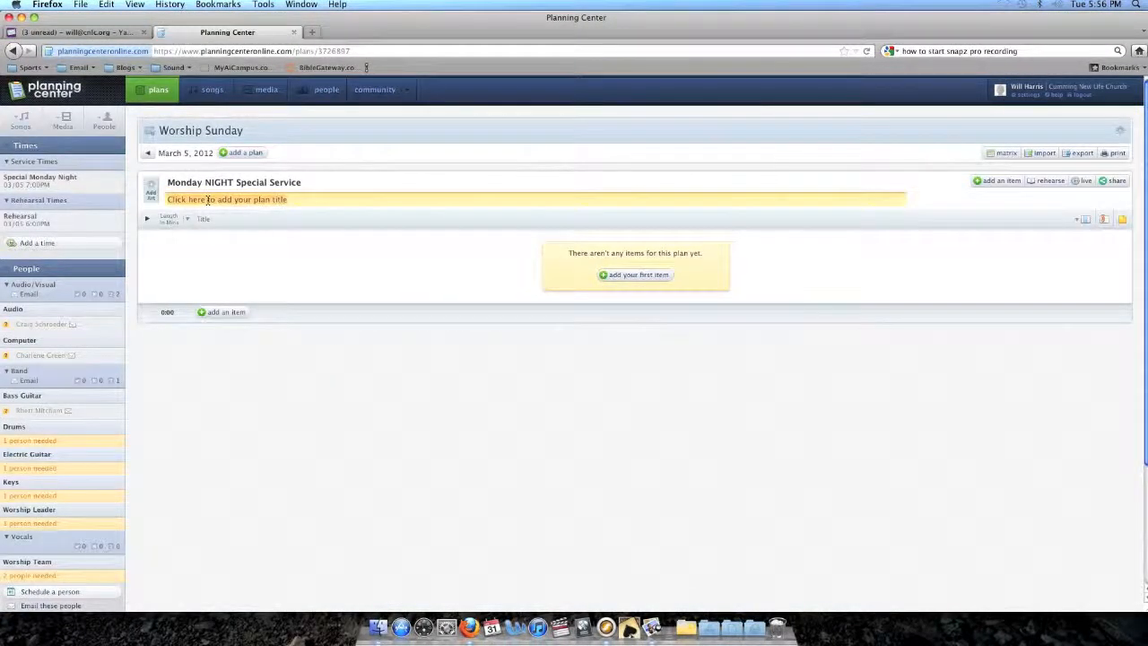
pyautogui.click(208, 200)
pyautogui.write('Monday night Worship ')
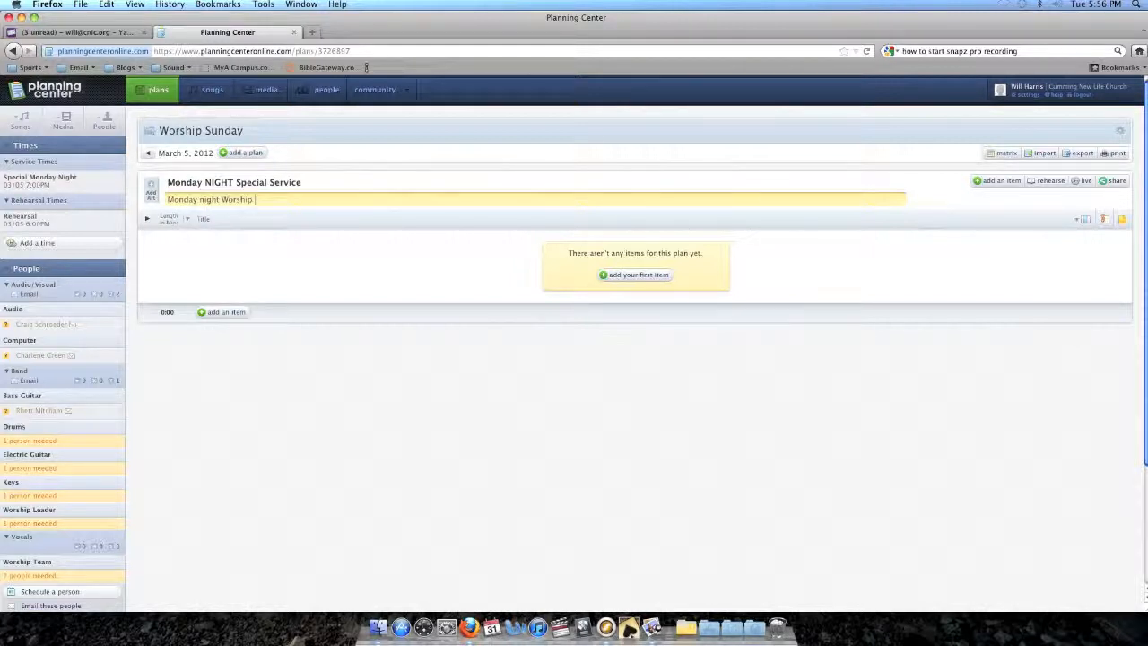
pyautogui.write('Team')
# - Look at the Worship Sunday service type's settings and title, and close them without saving
pyautogui.click(1118, 130)
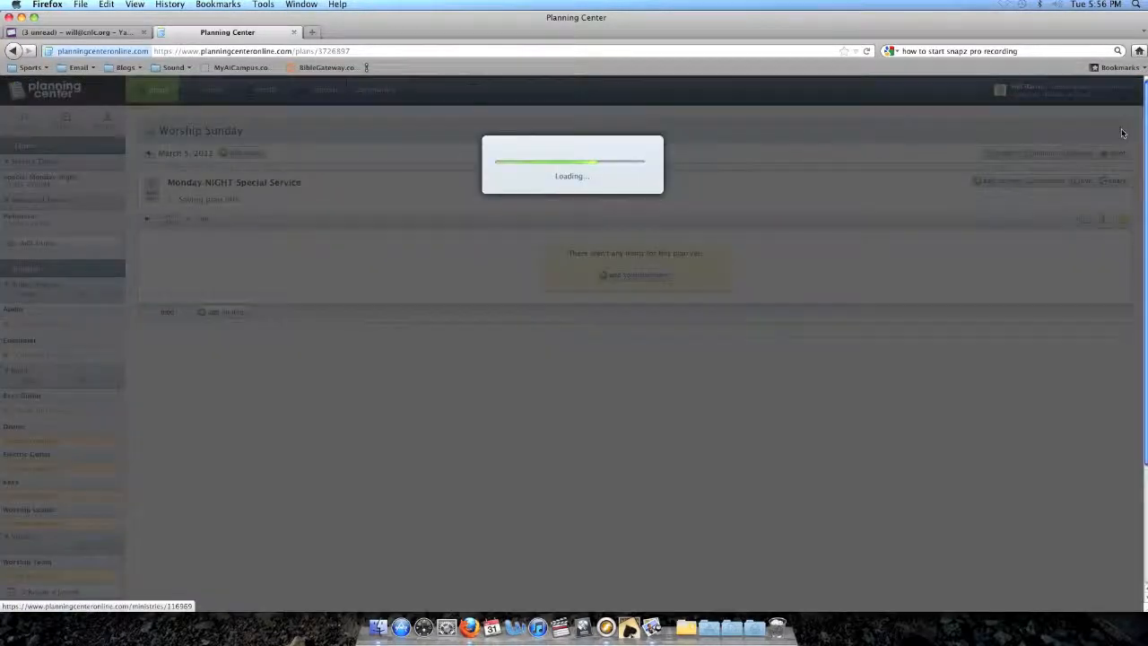
pyautogui.moveTo(529, 156); pyautogui.dragTo(645, 159)
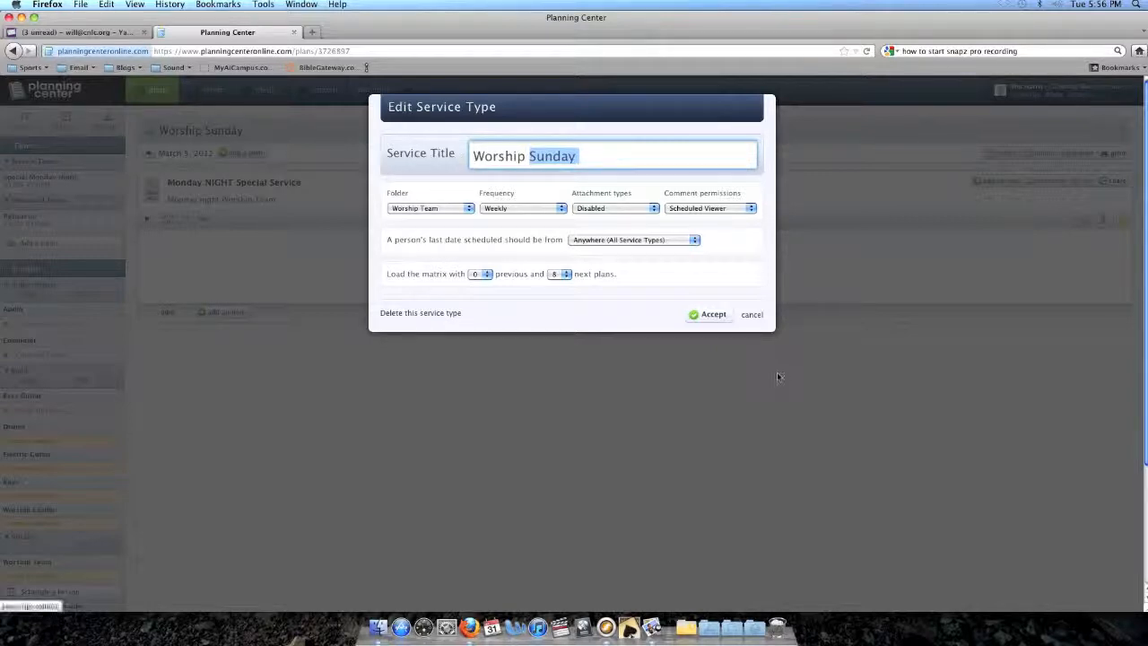
pyautogui.click(752, 316)
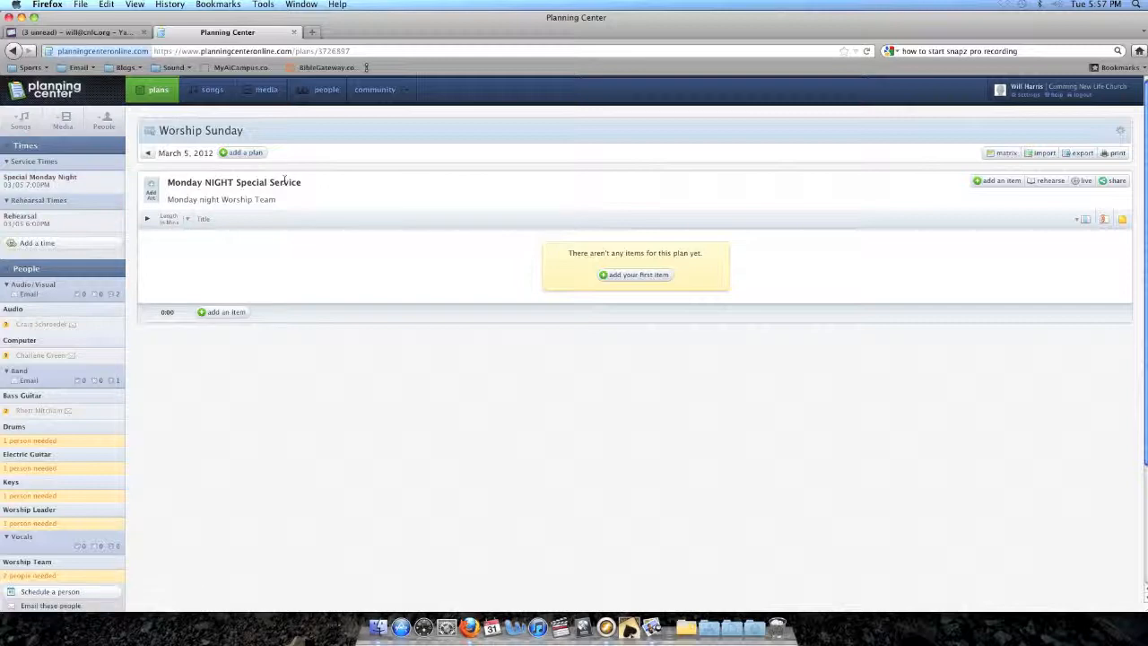
# - Go to the Worship Team plans overview, examine the March 5, 2012 plan entry, and advance the calendar to March 2012
pyautogui.moveTo(158, 91)
pyautogui.click(169, 179)
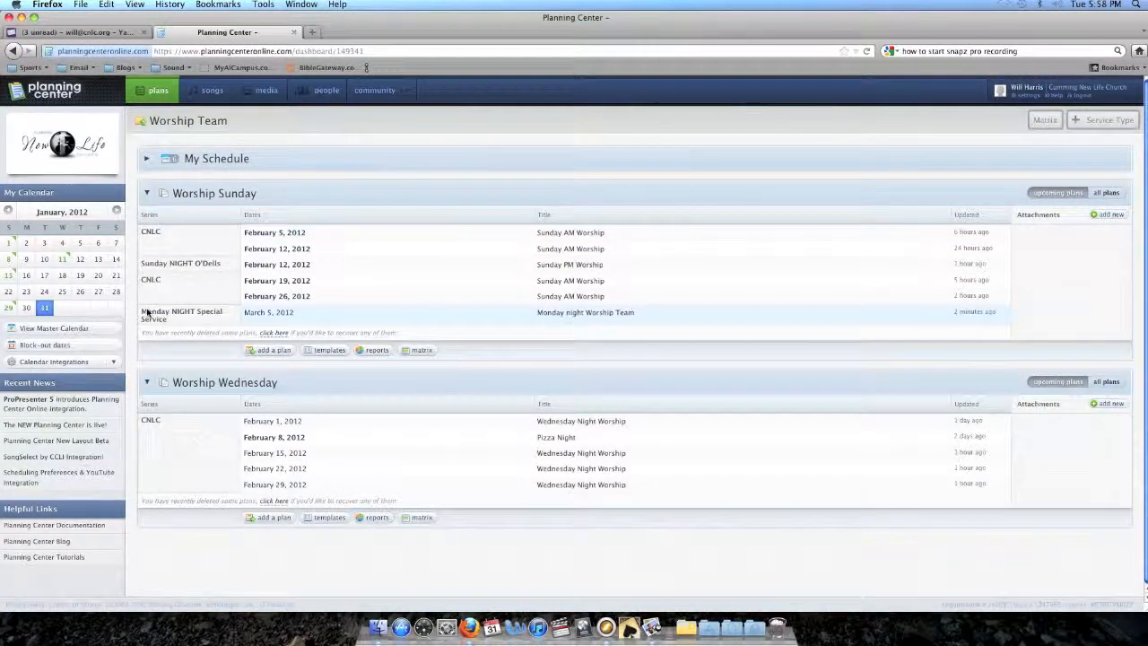
pyautogui.moveTo(217, 313)
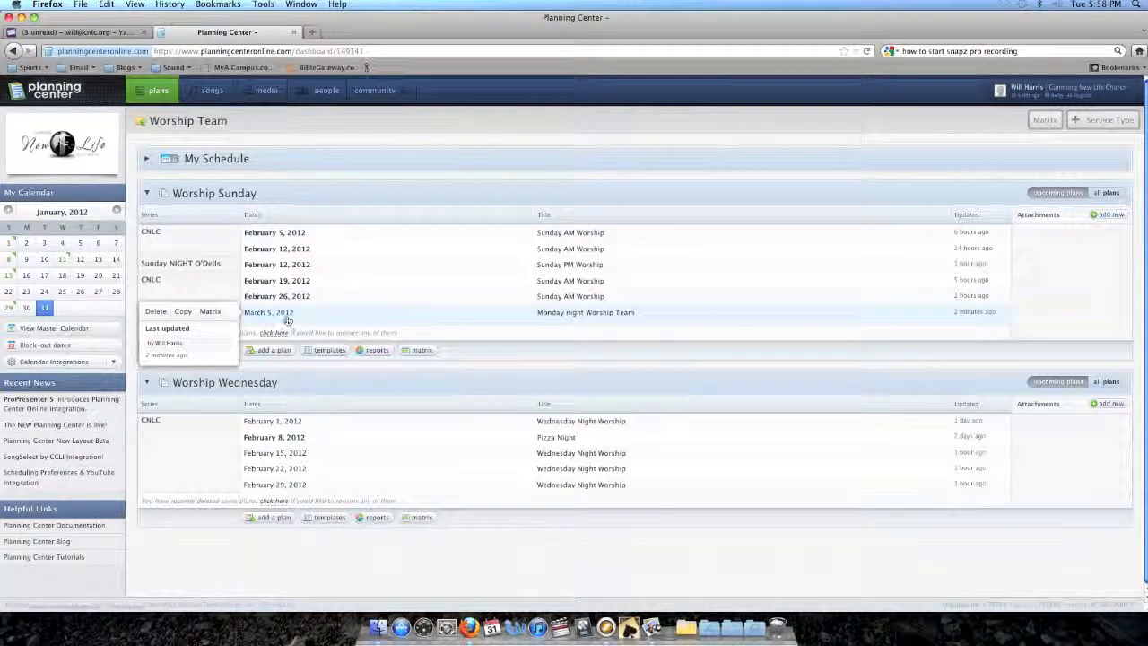
pyautogui.click(117, 211)
pyautogui.click(117, 211)
pyautogui.moveTo(268, 314)
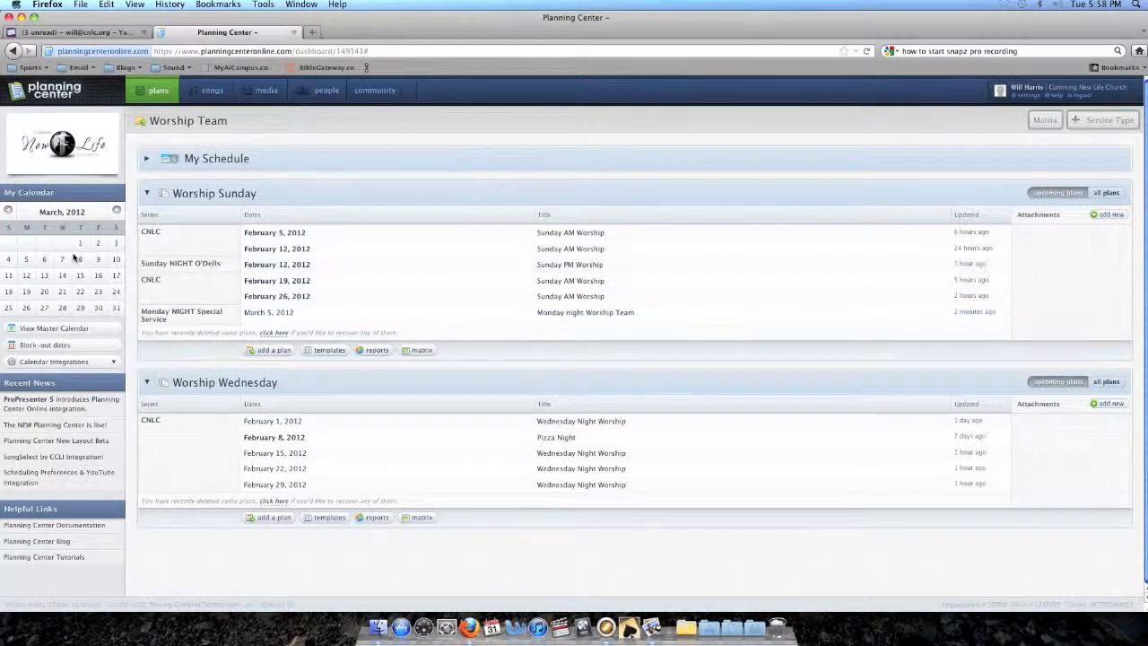
pyautogui.moveTo(337, 321)
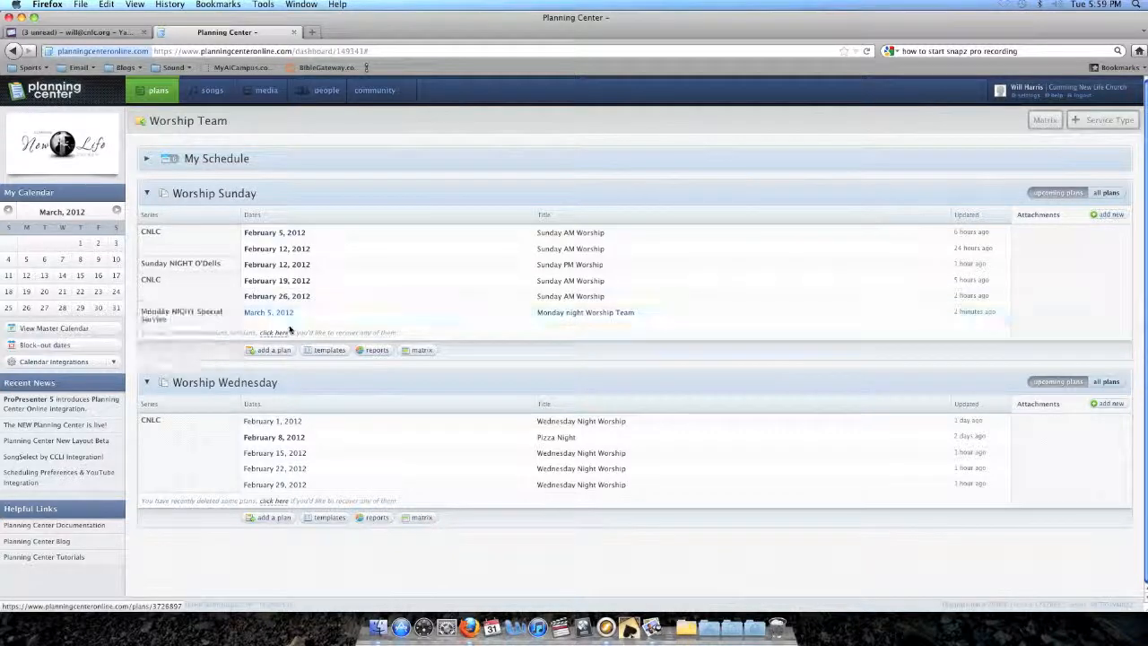
# - Open the Worship Team matrix and load the Worship Sunday plans for both February 12 services, February 19 and February 26, 2012
pyautogui.click(1042, 124)
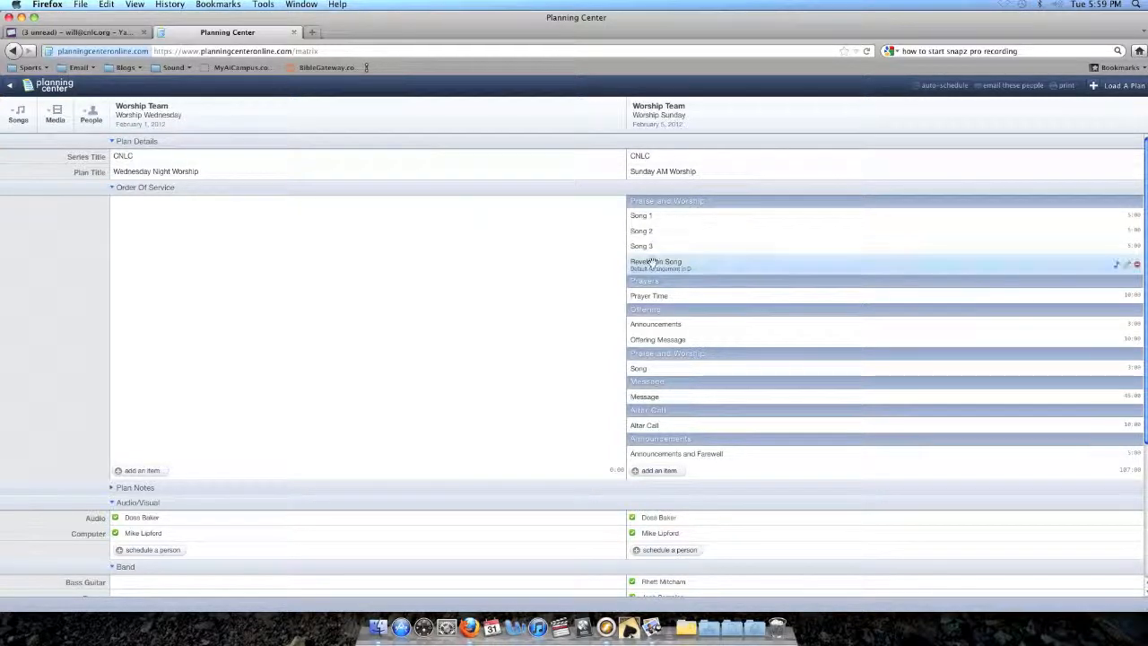
pyautogui.click(1119, 93)
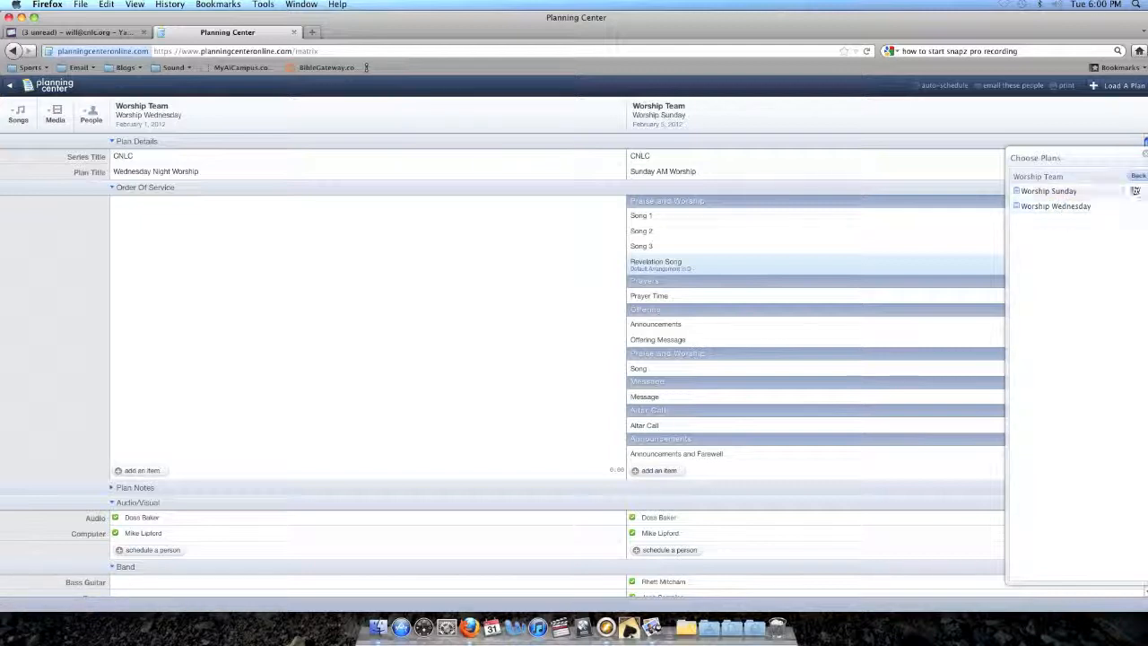
pyautogui.click(1138, 176)
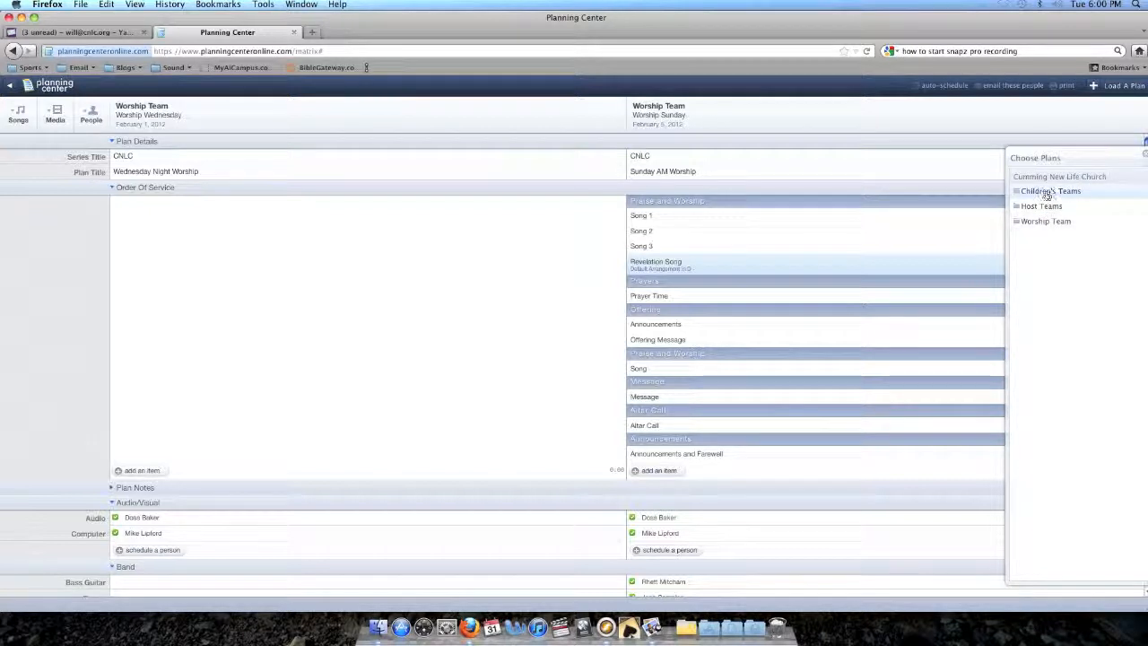
pyautogui.click(1044, 222)
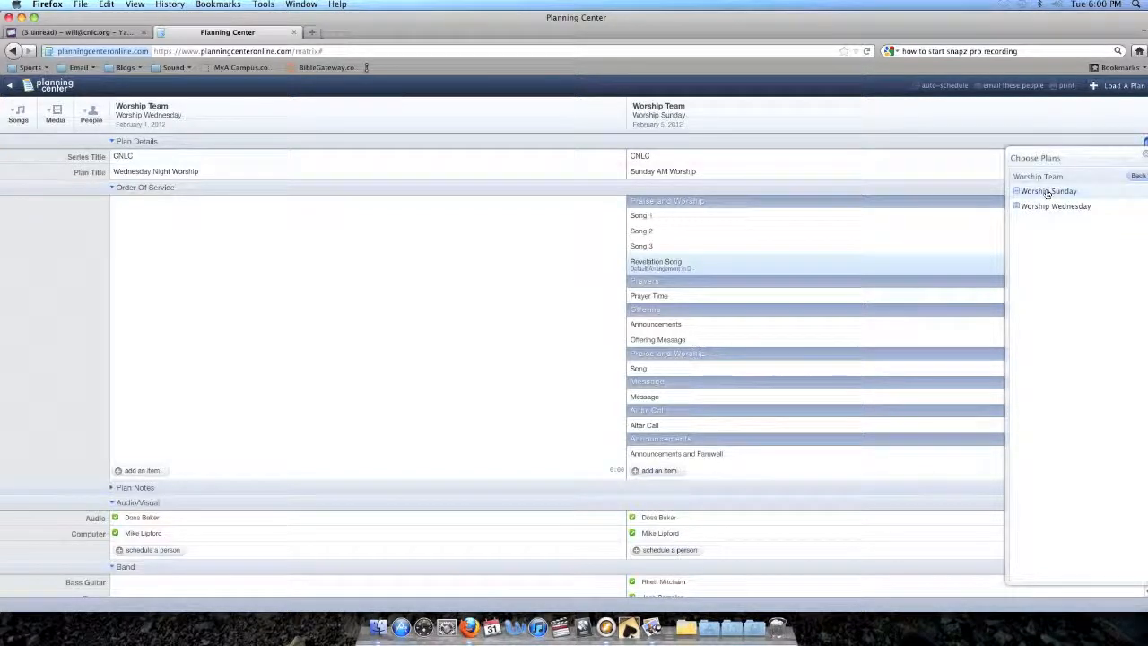
pyautogui.click(1047, 192)
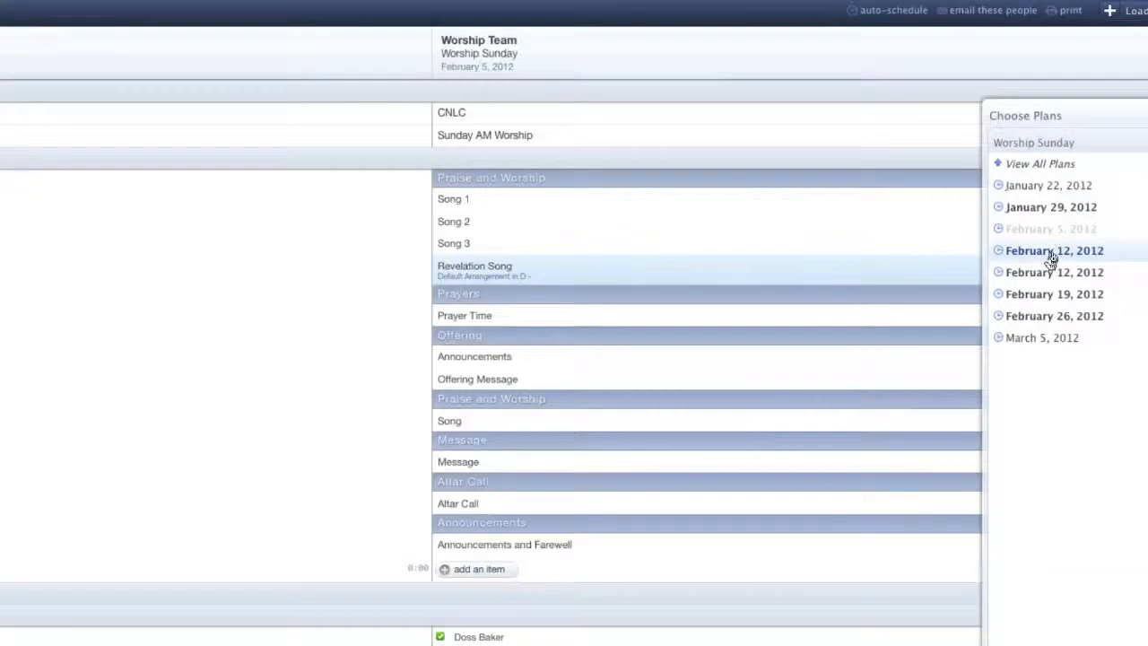
pyautogui.click(1049, 252)
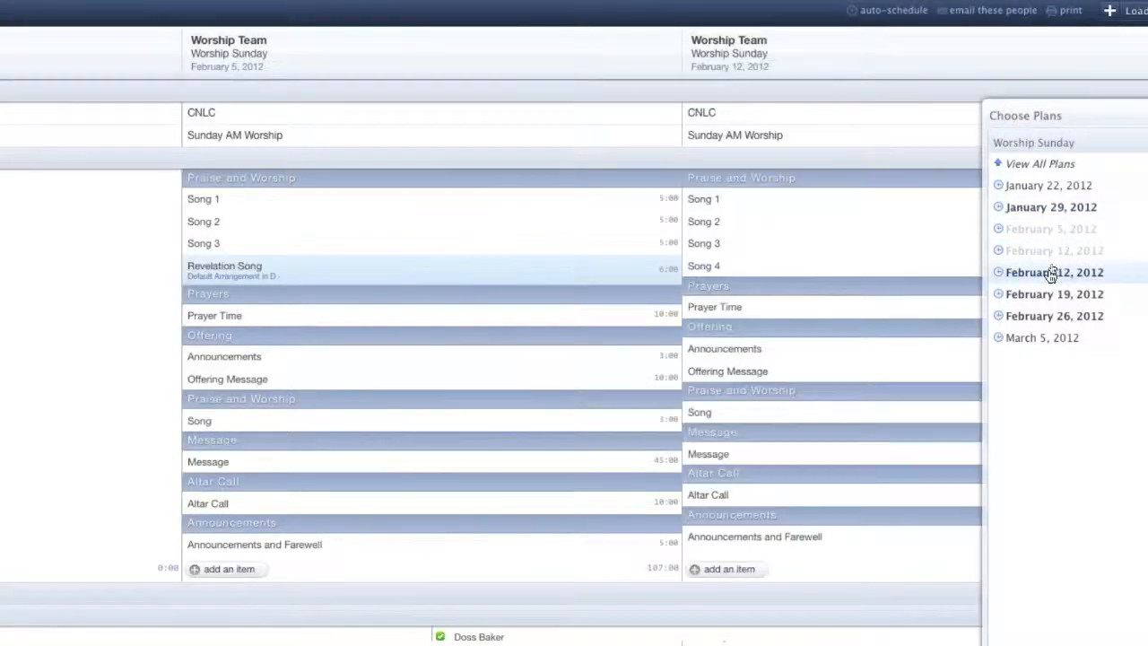
pyautogui.click(1050, 273)
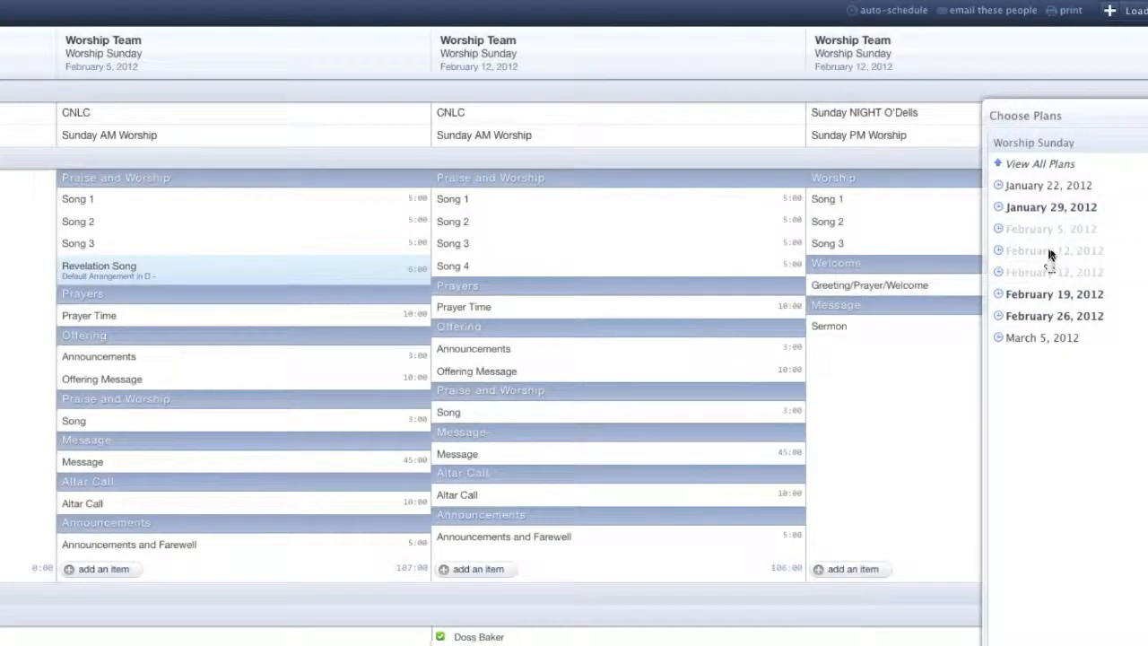
pyautogui.click(1067, 295)
pyautogui.click(1072, 316)
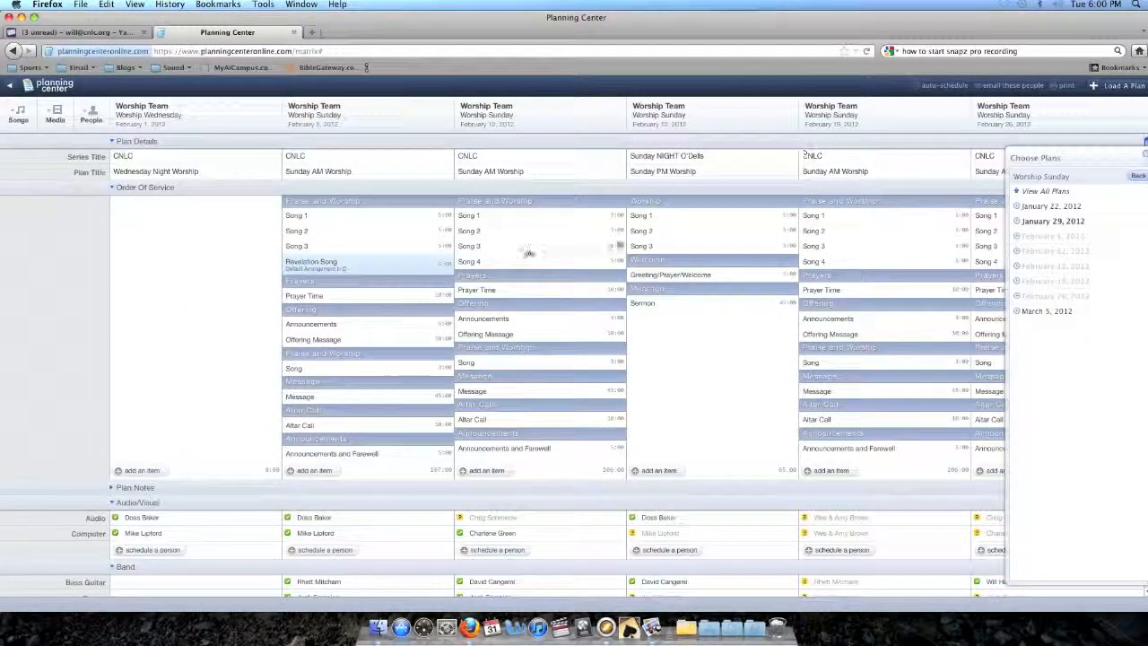
# - Add the Worship Wednesday plans for February 8, 15, 22 and 29, 2012 to the matrix and close the plan chooser
pyautogui.scroll(-5, 579, 230)
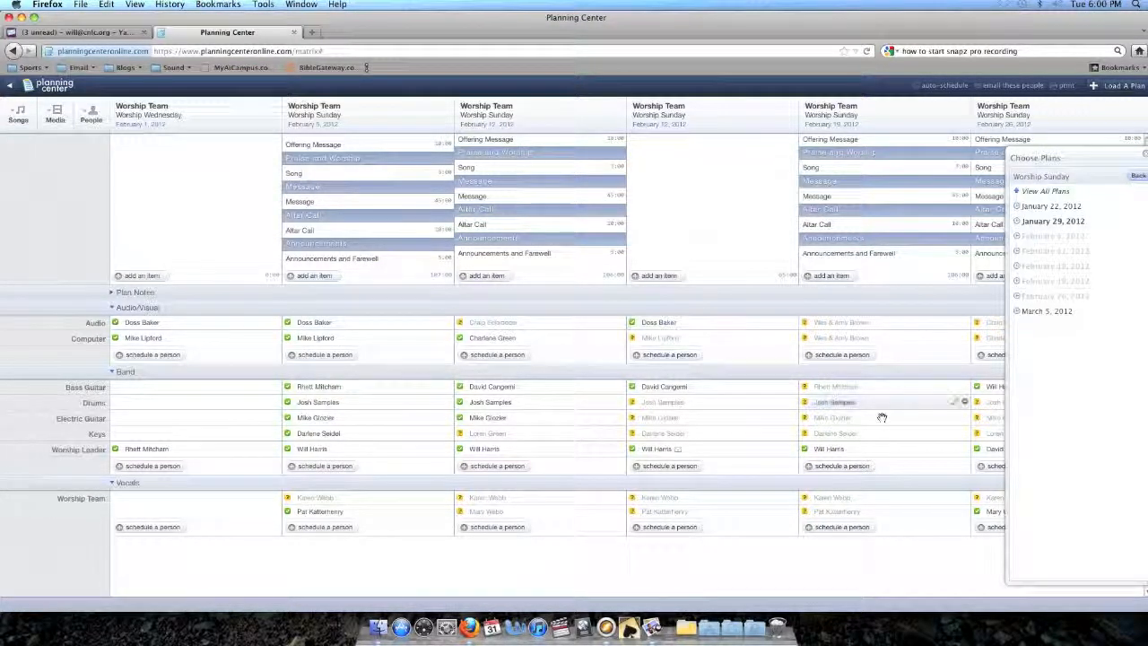
pyautogui.click(1138, 176)
pyautogui.click(1062, 207)
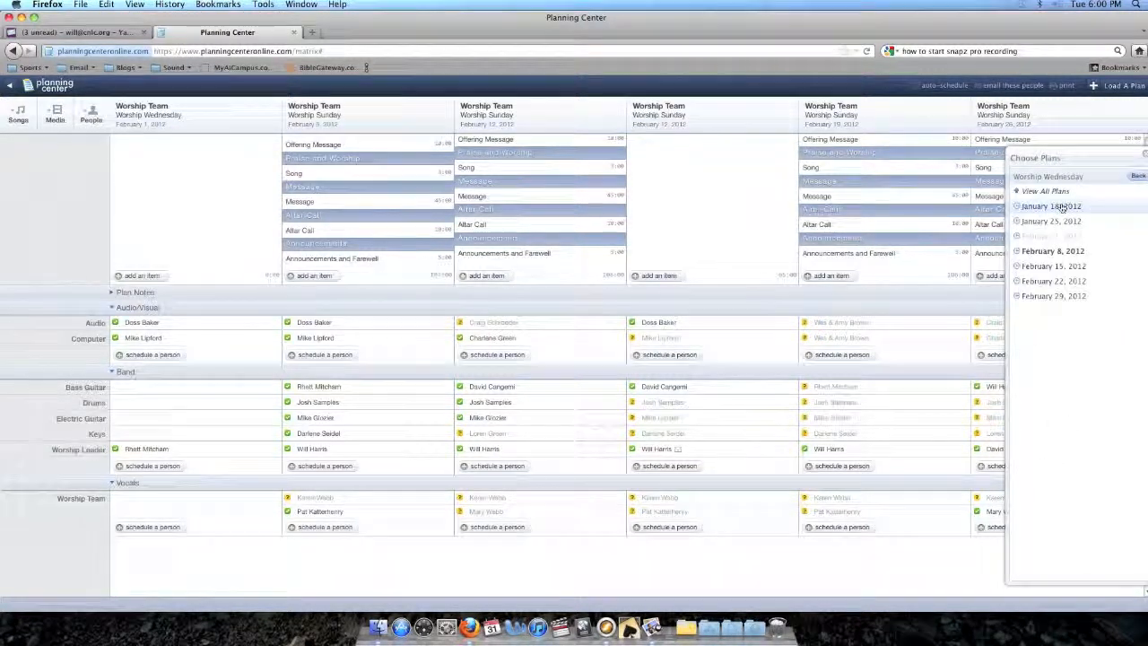
pyautogui.click(1047, 252)
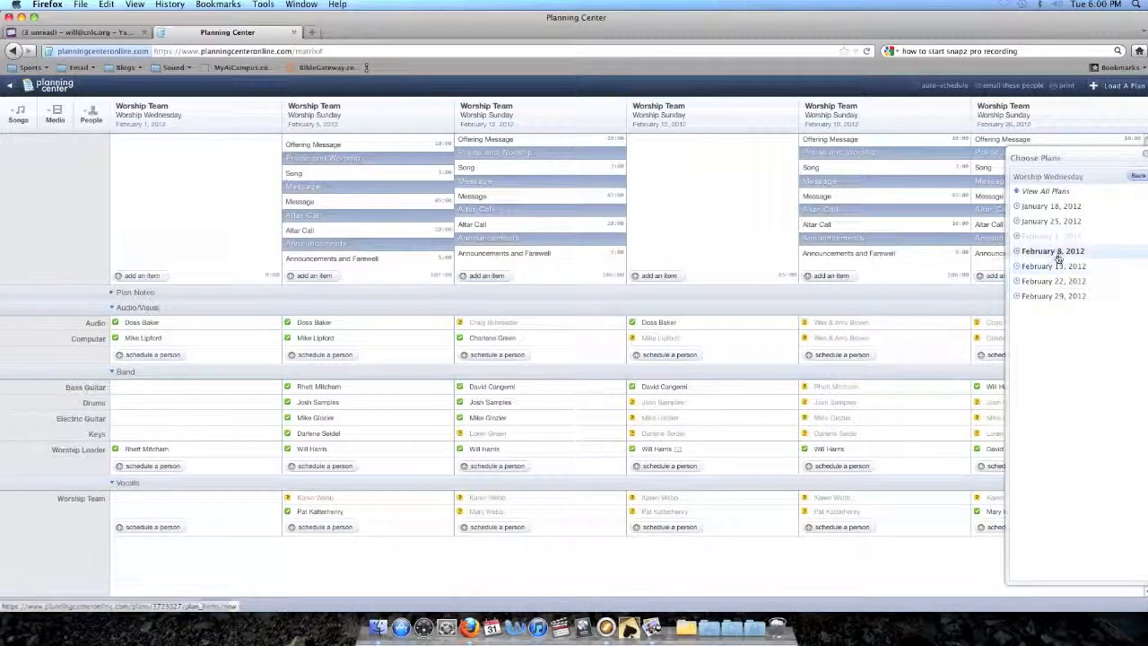
pyautogui.click(1057, 264)
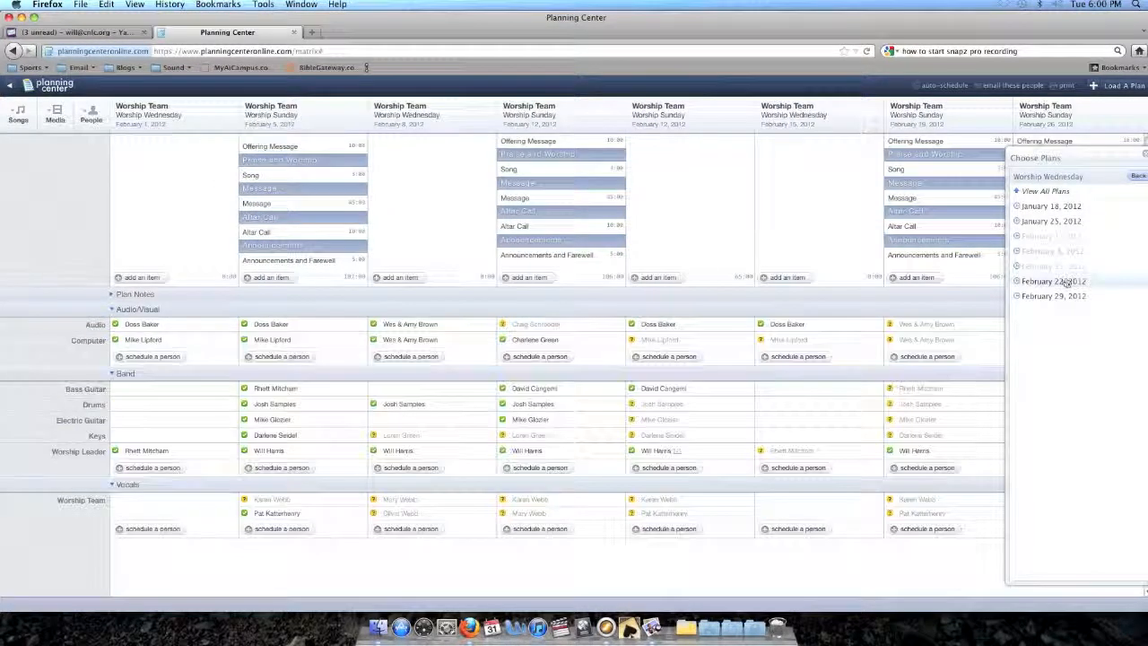
pyautogui.click(1063, 282)
pyautogui.click(1056, 295)
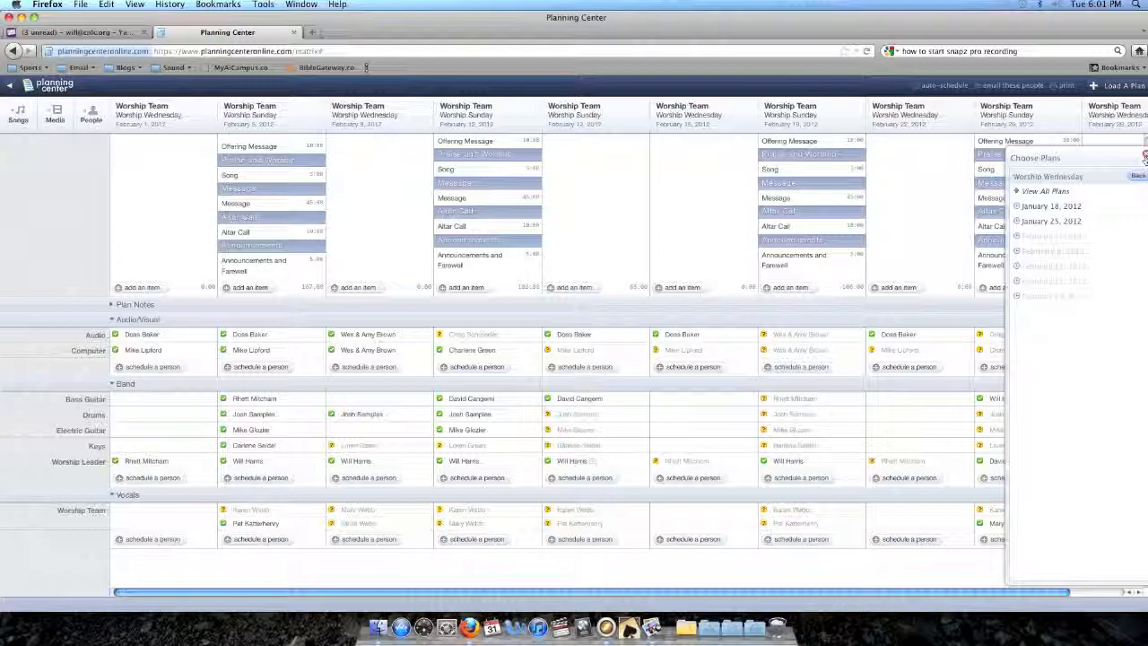
pyautogui.click(1143, 159)
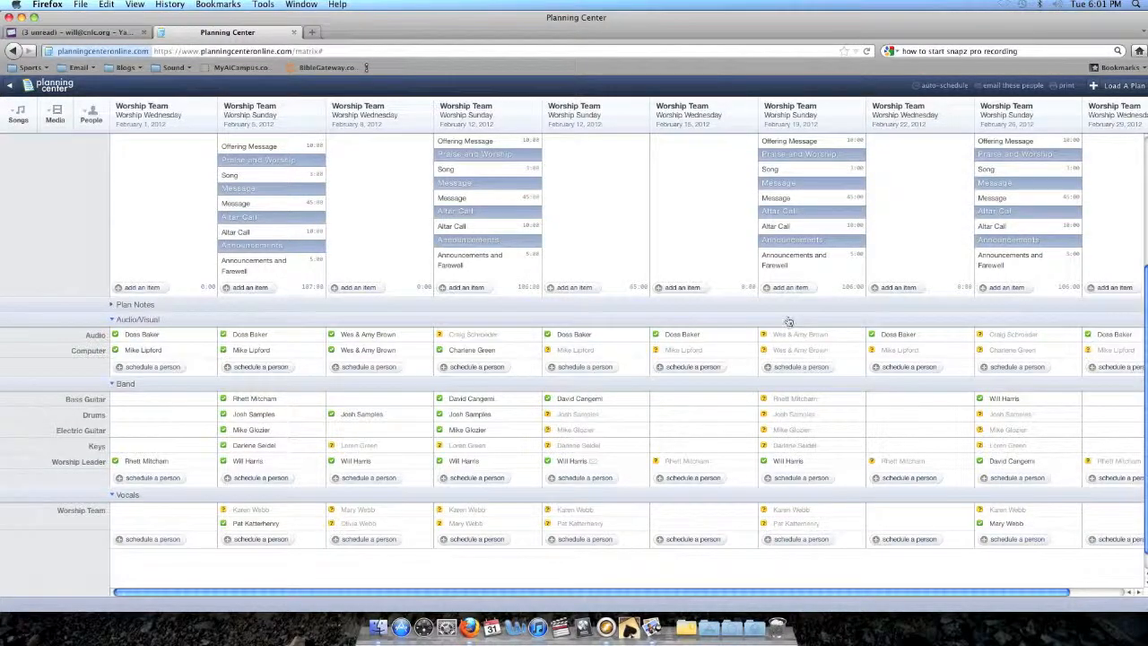
# - Open the February 26 bass guitarist's assignment for editing, start removing that person from the plan, and cancel both
pyautogui.scroll(-5, 787, 316)
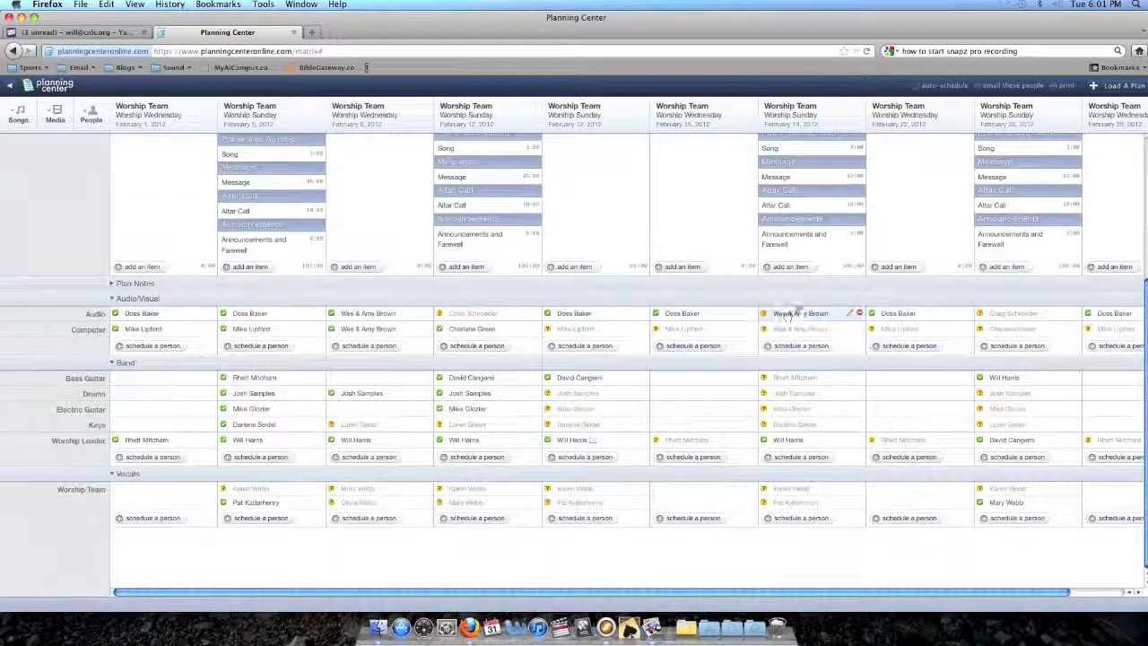
pyautogui.scroll(5, 899, 408)
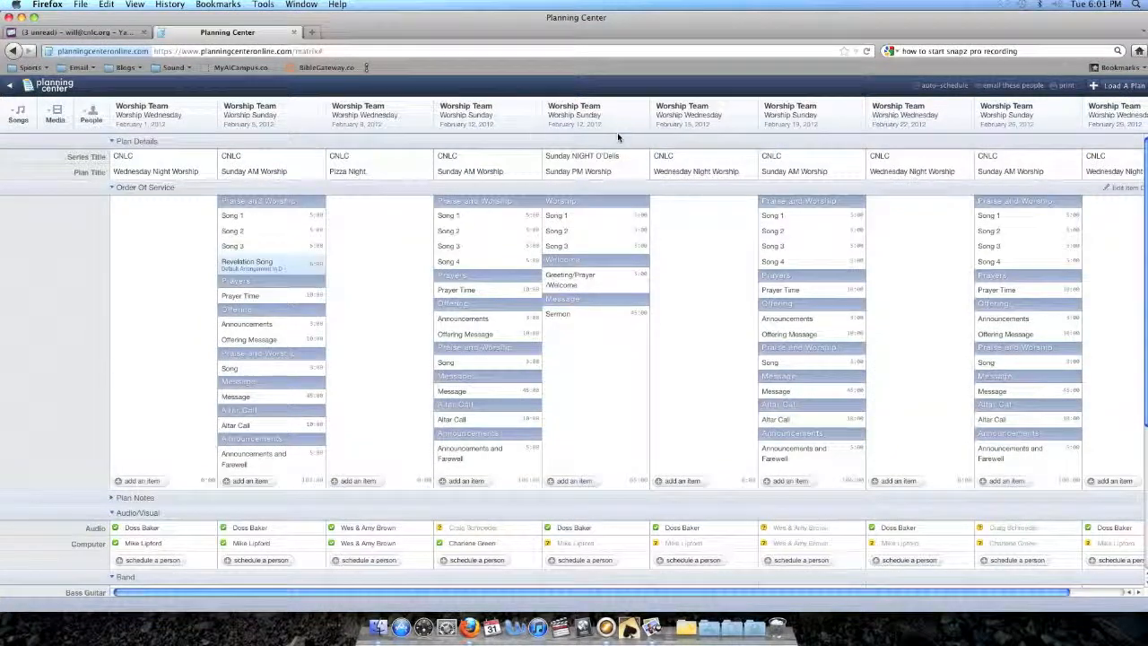
pyautogui.scroll(-5, 357, 212)
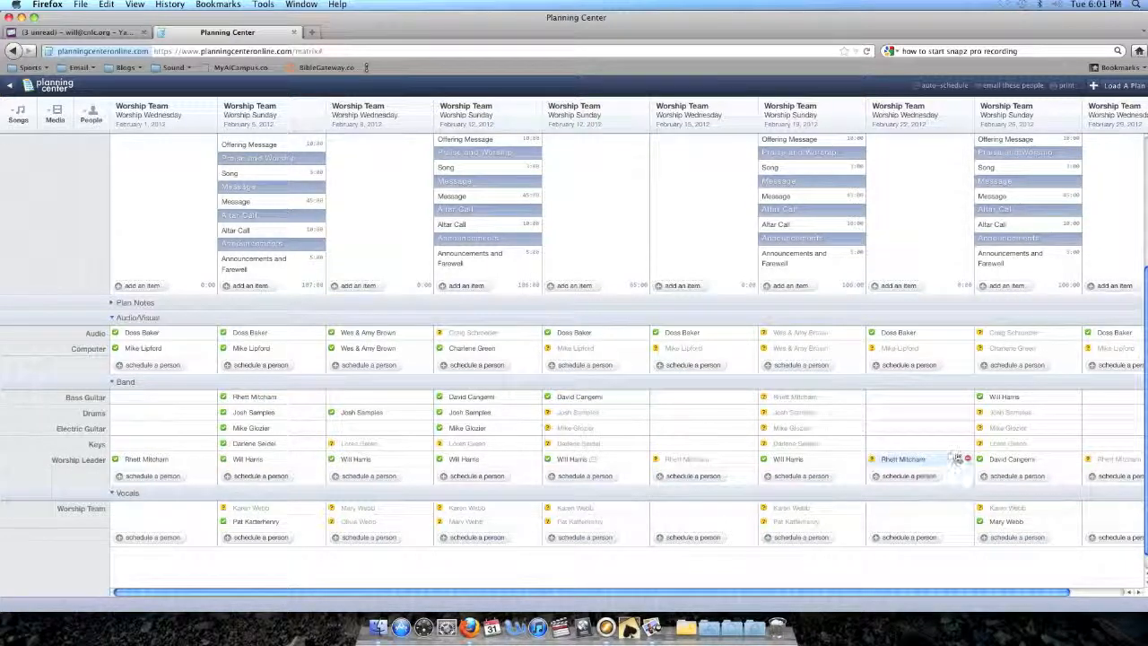
pyautogui.click(1064, 398)
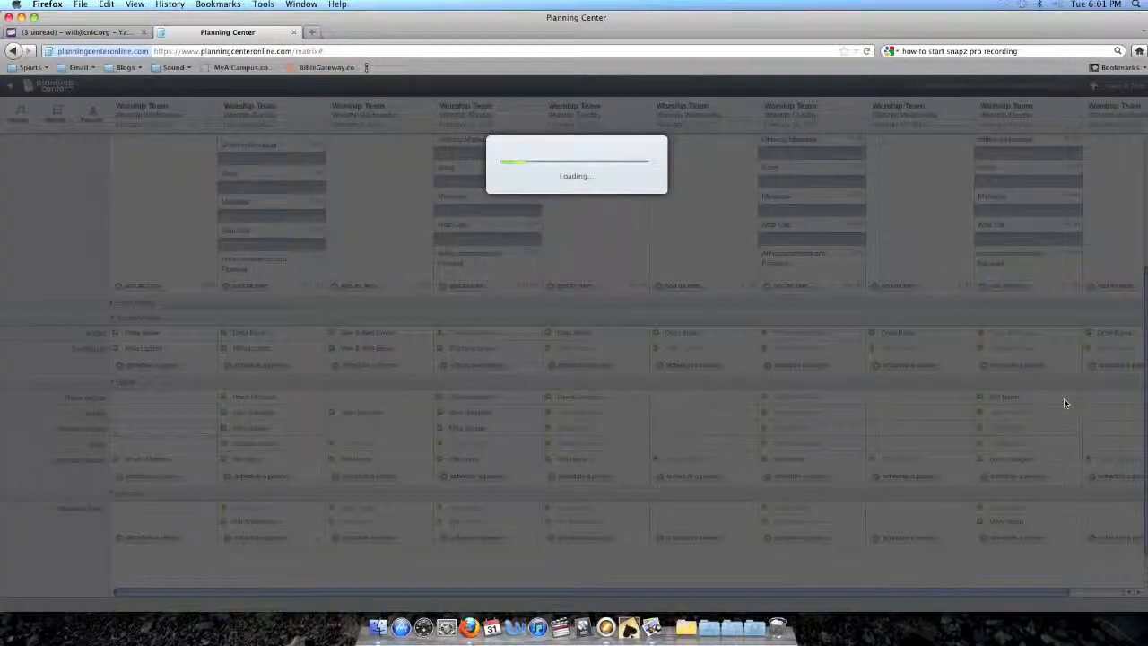
pyautogui.click(791, 421)
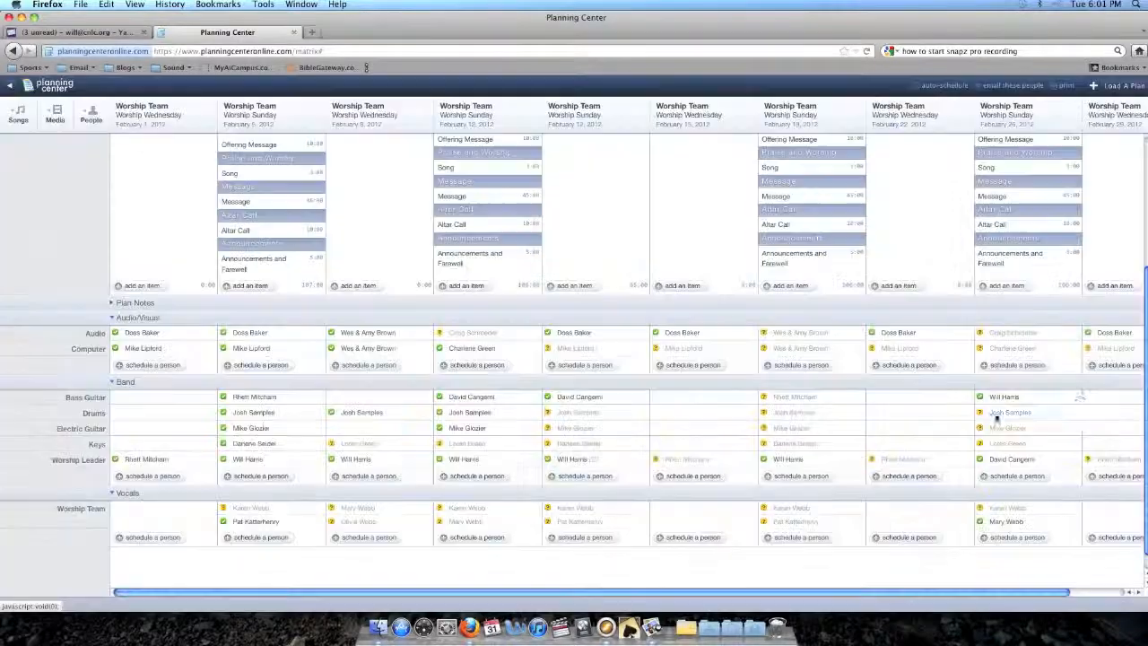
pyautogui.click(1077, 398)
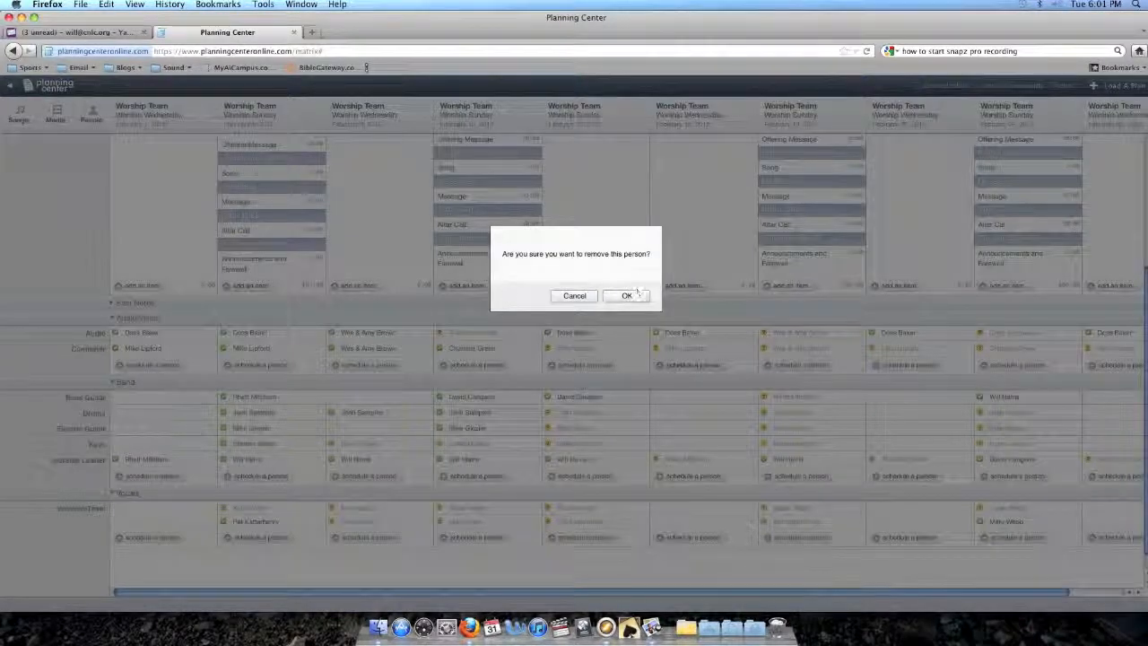
pyautogui.click(581, 299)
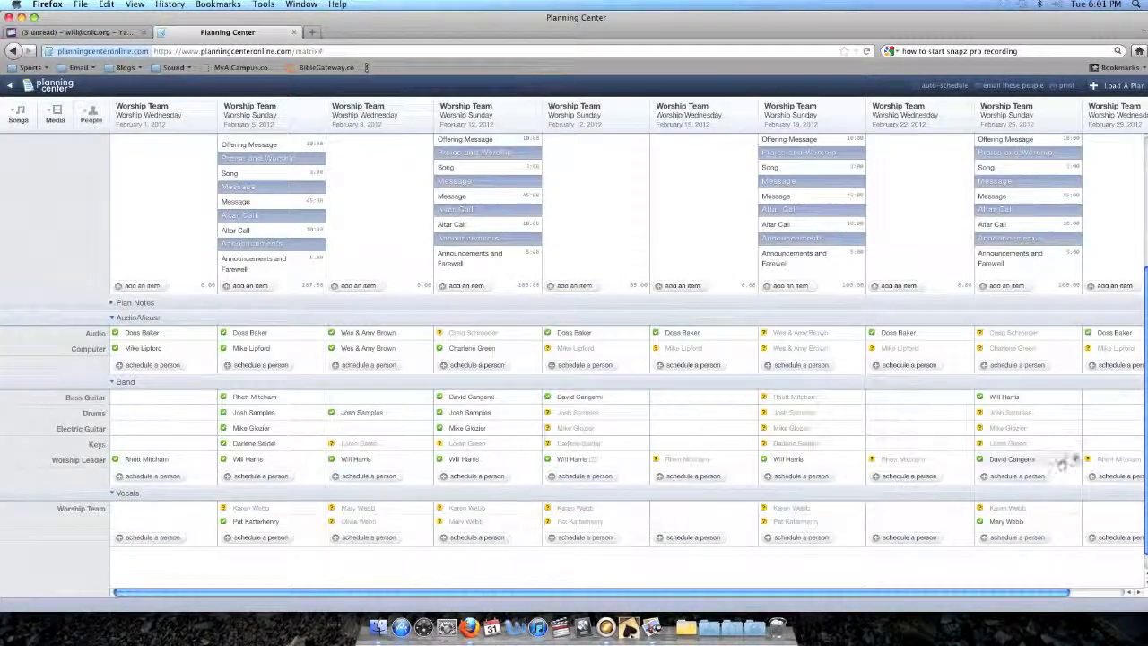
# - Leave the matrix for the Worship Team overview and open the Worship Sunday plan for February 19, 2012
pyautogui.moveTo(1009, 403); pyautogui.dragTo(361, 397)
pyautogui.scroll(5, 376, 443)
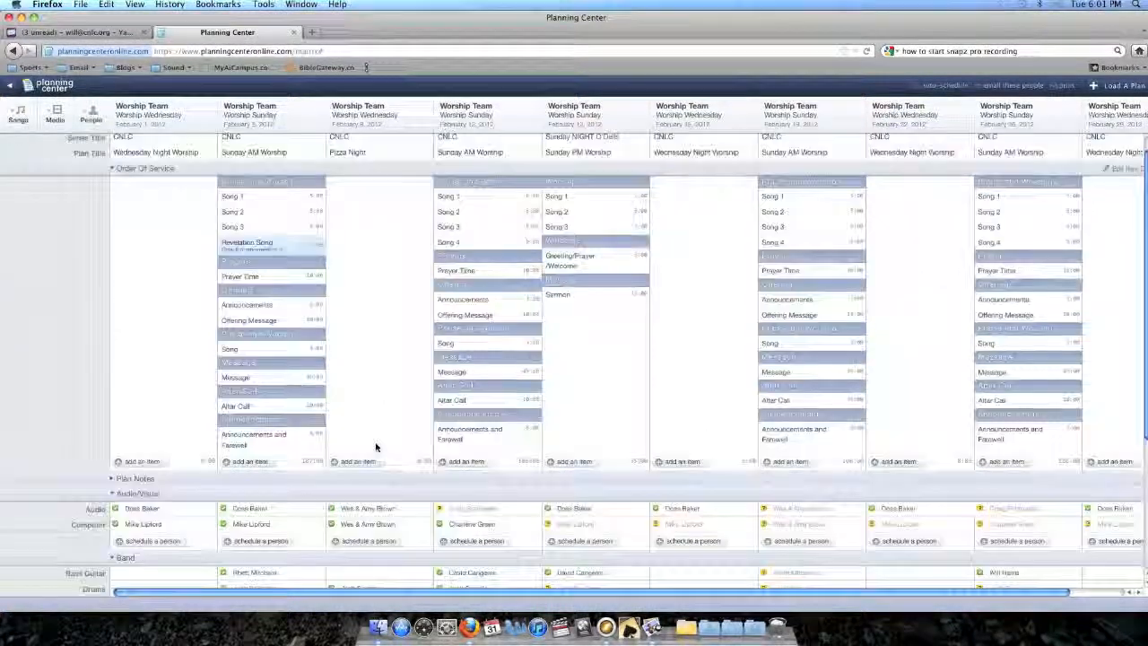
pyautogui.scroll(-4, 376, 446)
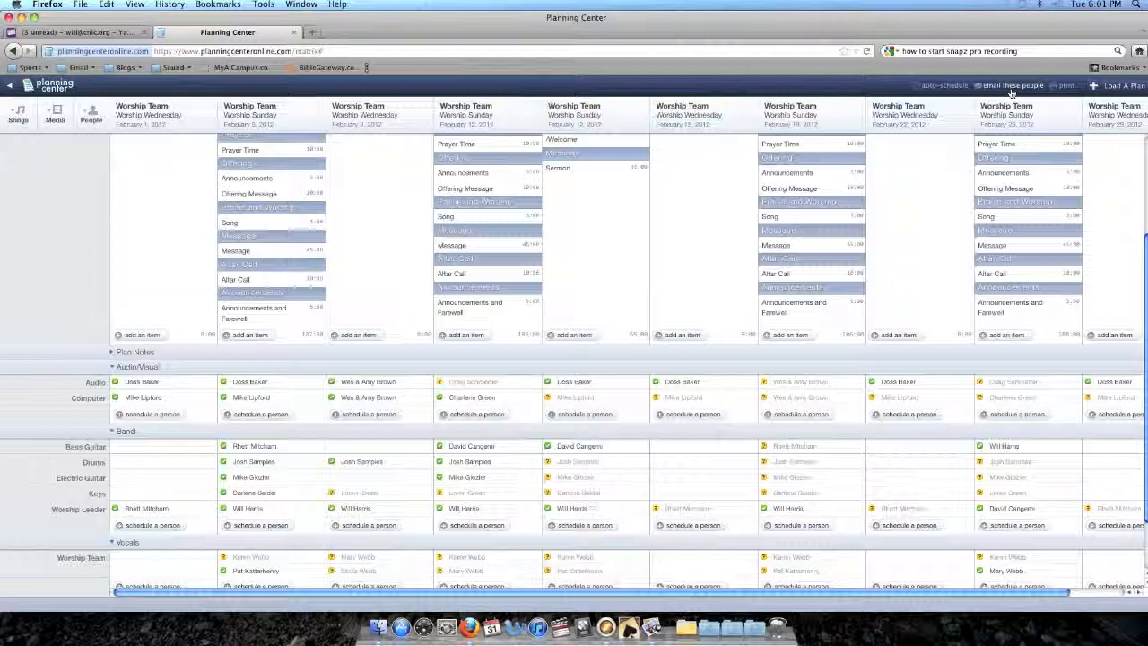
pyautogui.click(72, 92)
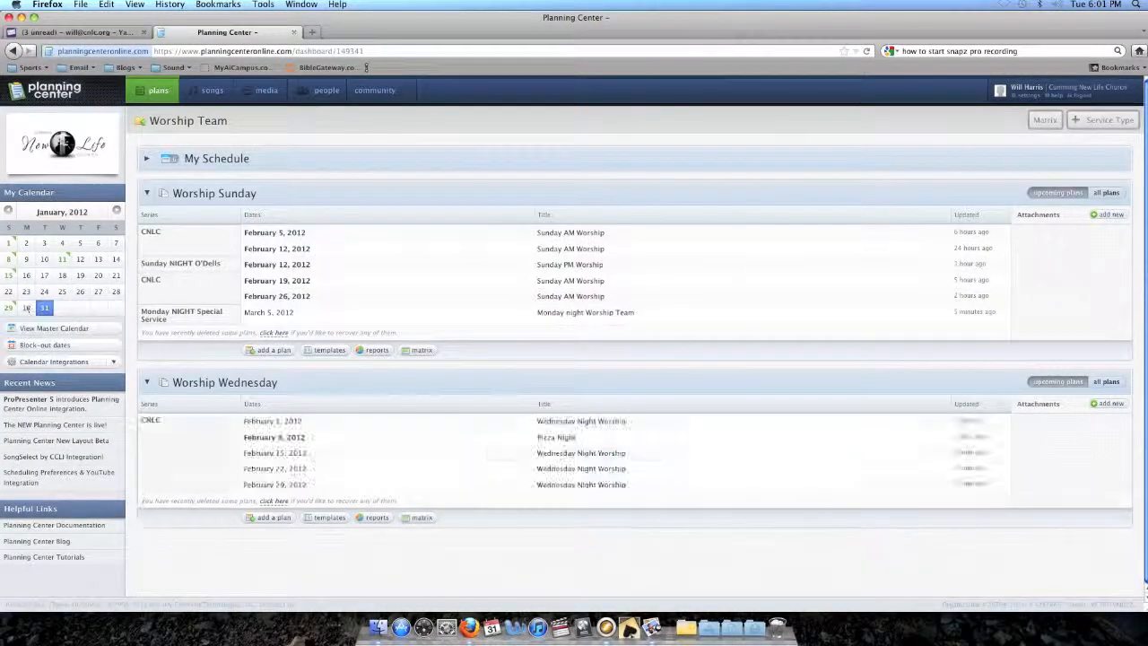
pyautogui.click(267, 281)
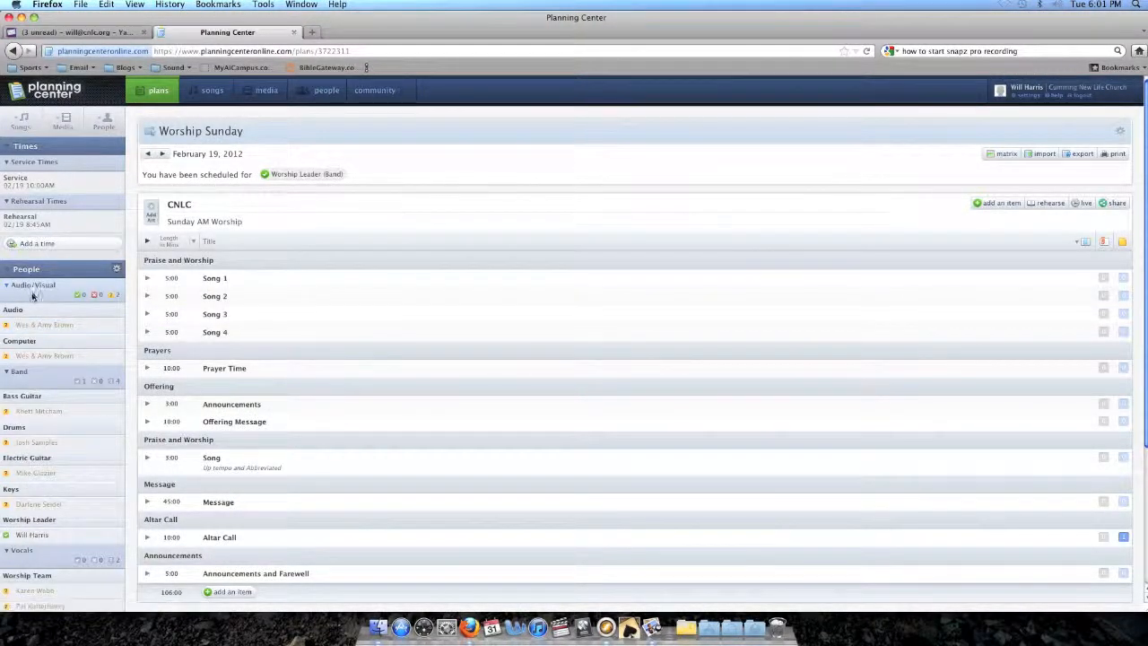
# - Open the matrix from the plan and examine the scheduled people and orders of service across the loaded plans
pyautogui.click(1002, 154)
pyautogui.scroll(-5, 717, 315)
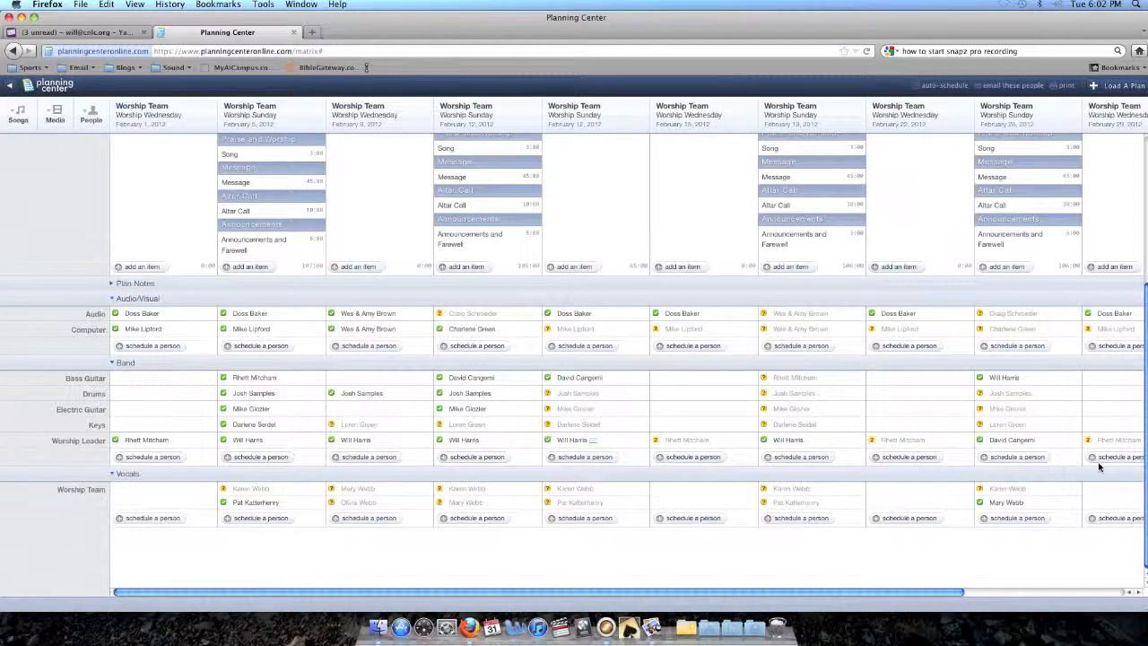
pyautogui.scroll(3, 1056, 469)
pyautogui.scroll(2, 843, 349)
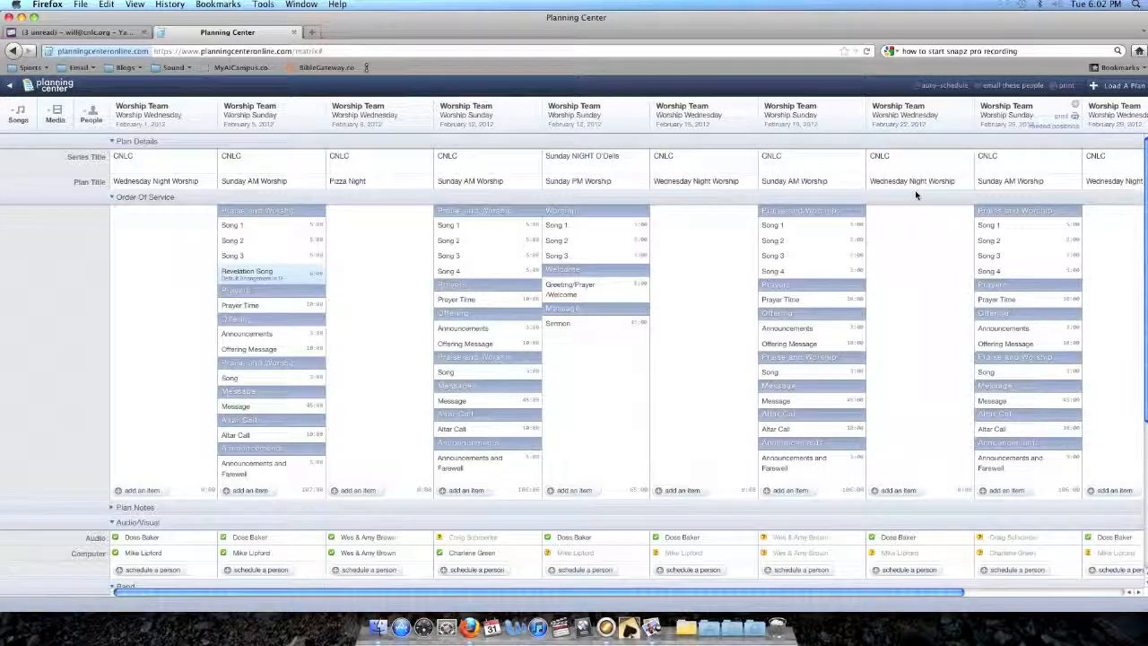
# - Bring up the email options for the matrix's scheduled people, and switch to Yahoo Mail to view the request-to-serve message
pyautogui.click(997, 85)
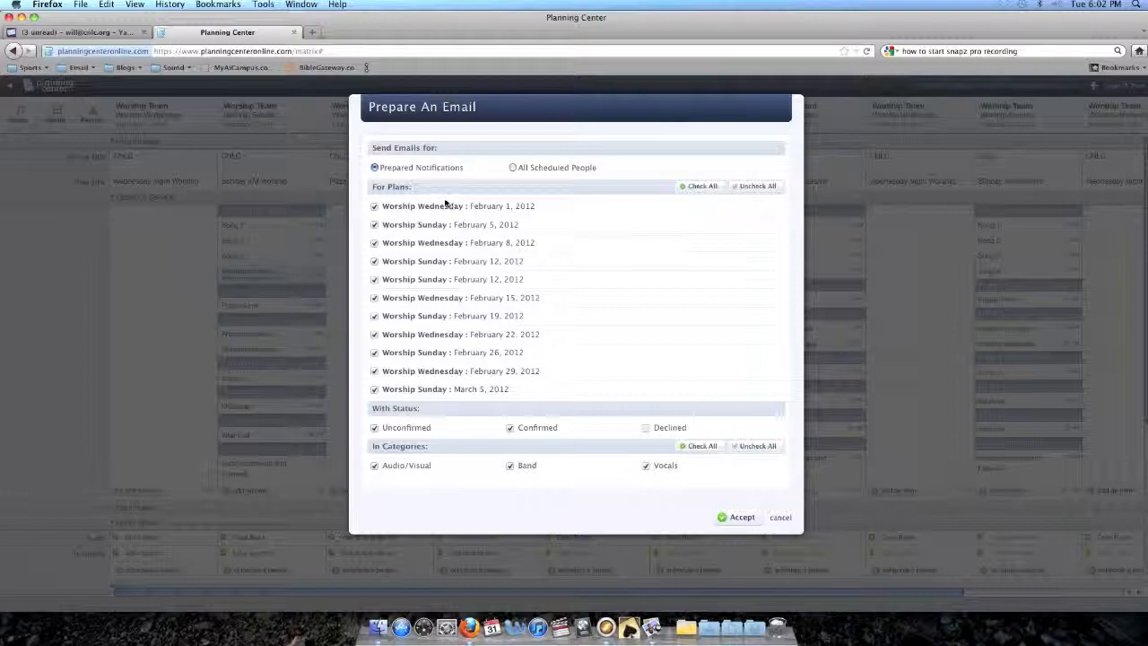
pyautogui.click(124, 33)
pyautogui.scroll(-3, 766, 395)
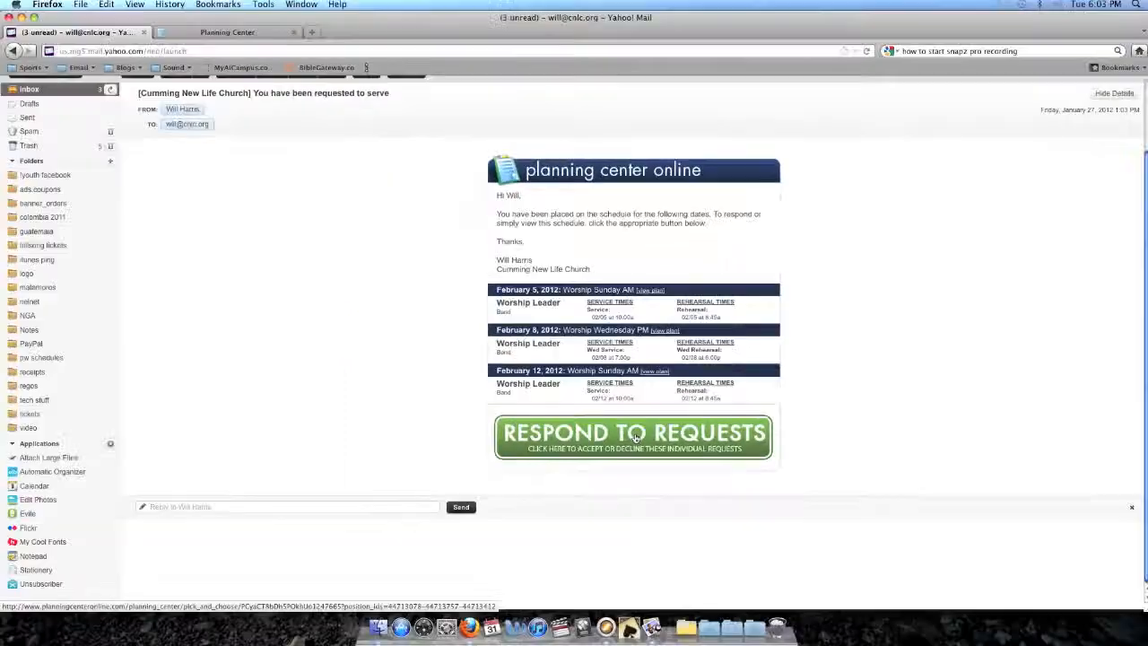
pyautogui.click(599, 437)
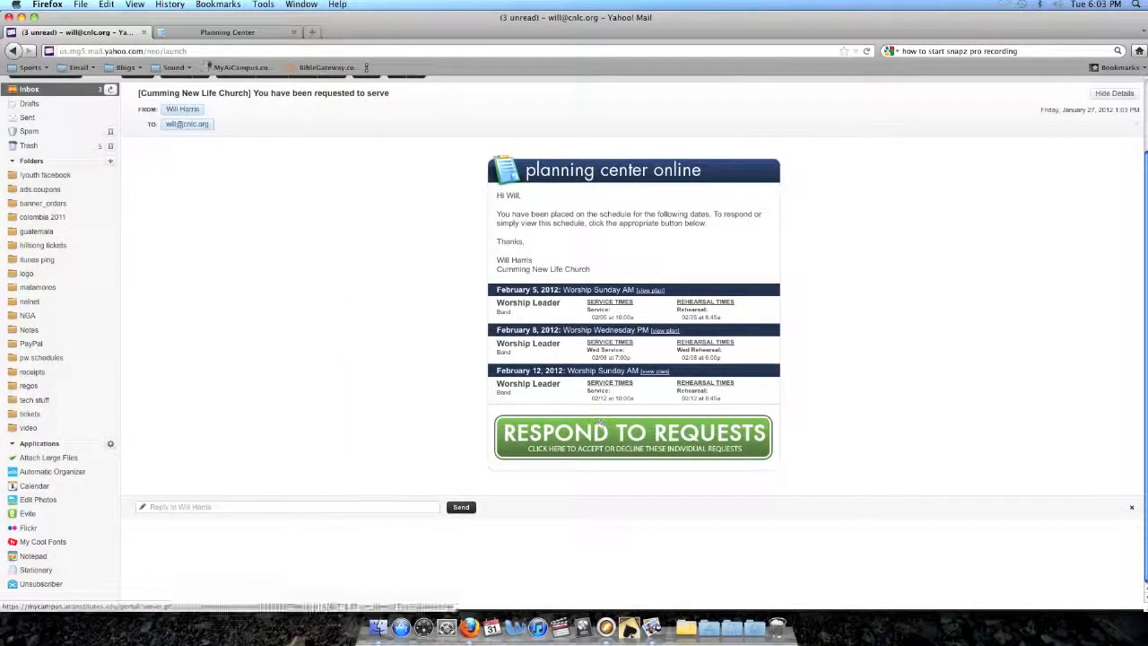
# - Return to Planning Center, toggle the Confirmed status in the email preparation, and cancel the email
pyautogui.click(214, 32)
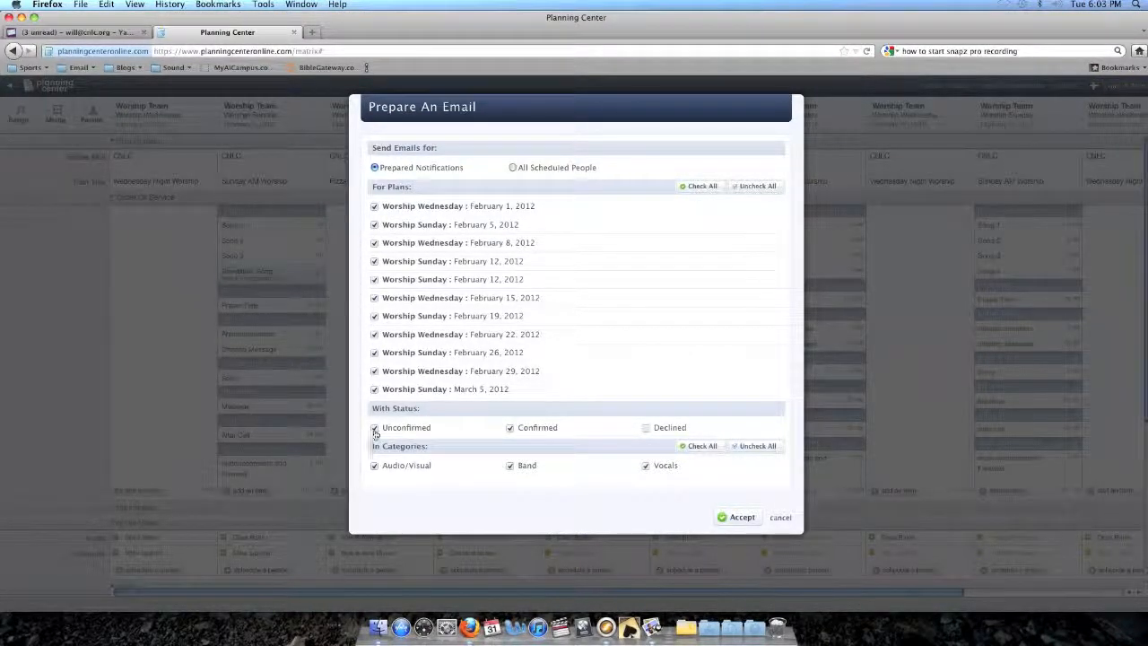
pyautogui.click(509, 428)
pyautogui.click(779, 517)
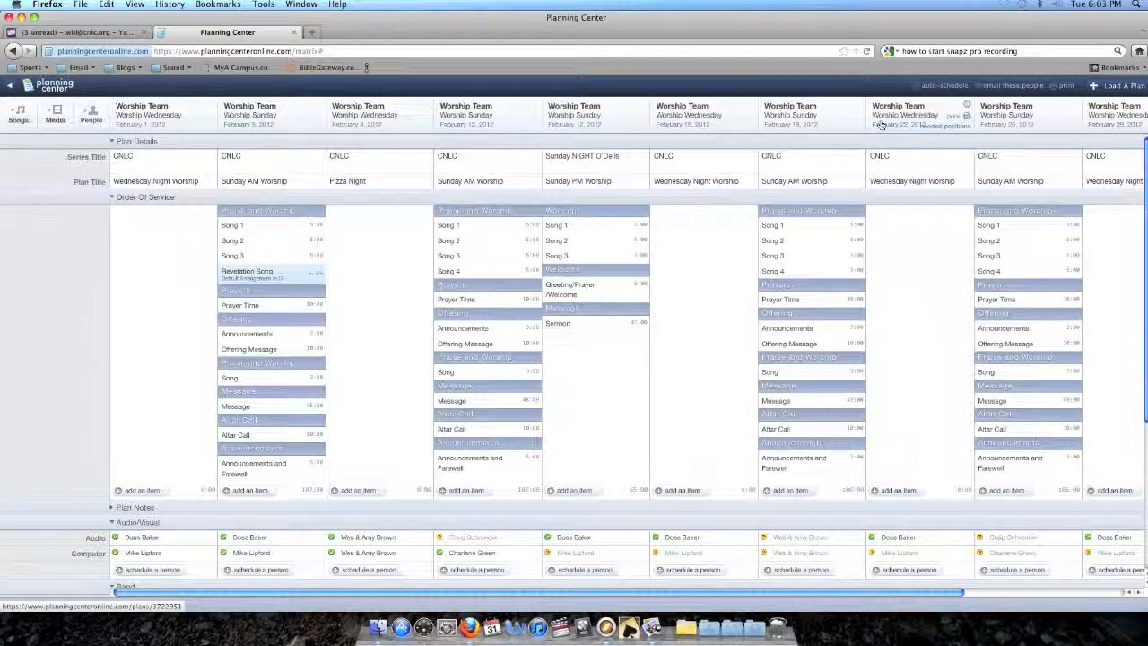
# - Look through the report types for printing the matrix, and switch to Preview to view the February matrix report PDF
pyautogui.click(1062, 87)
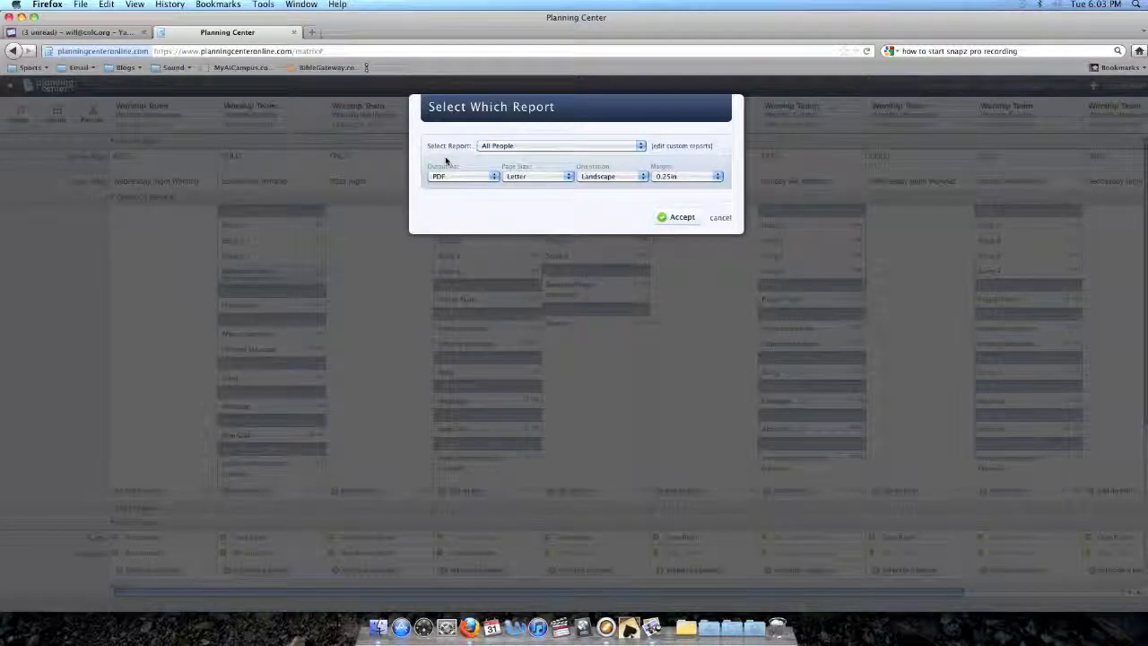
pyautogui.click(528, 146)
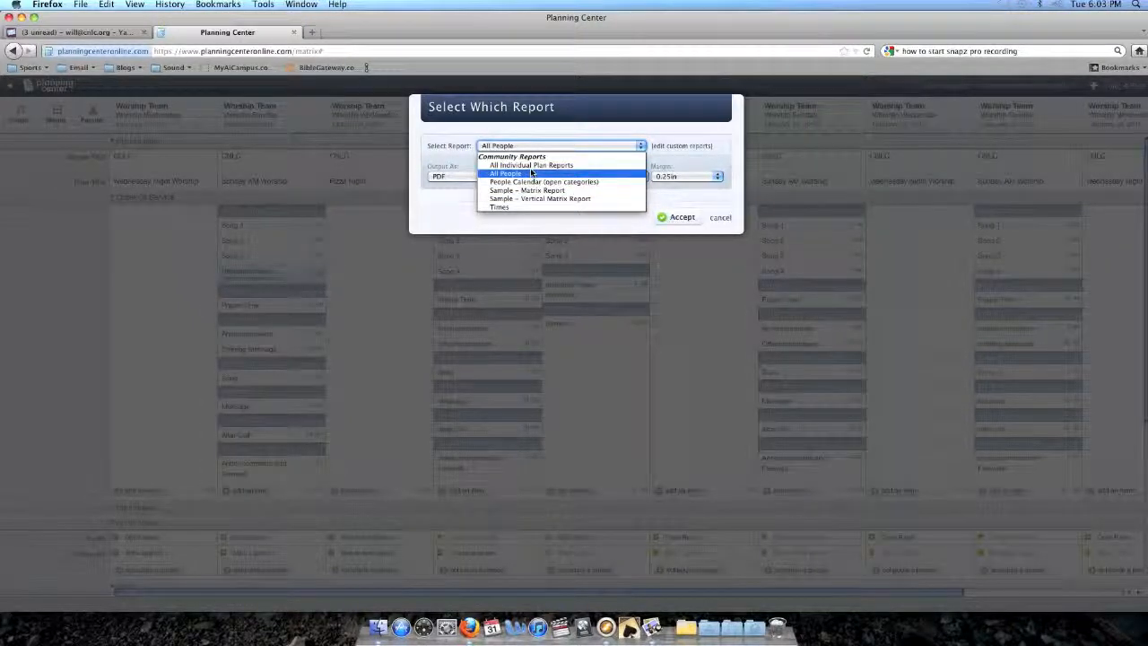
pyautogui.press('super+Tab')
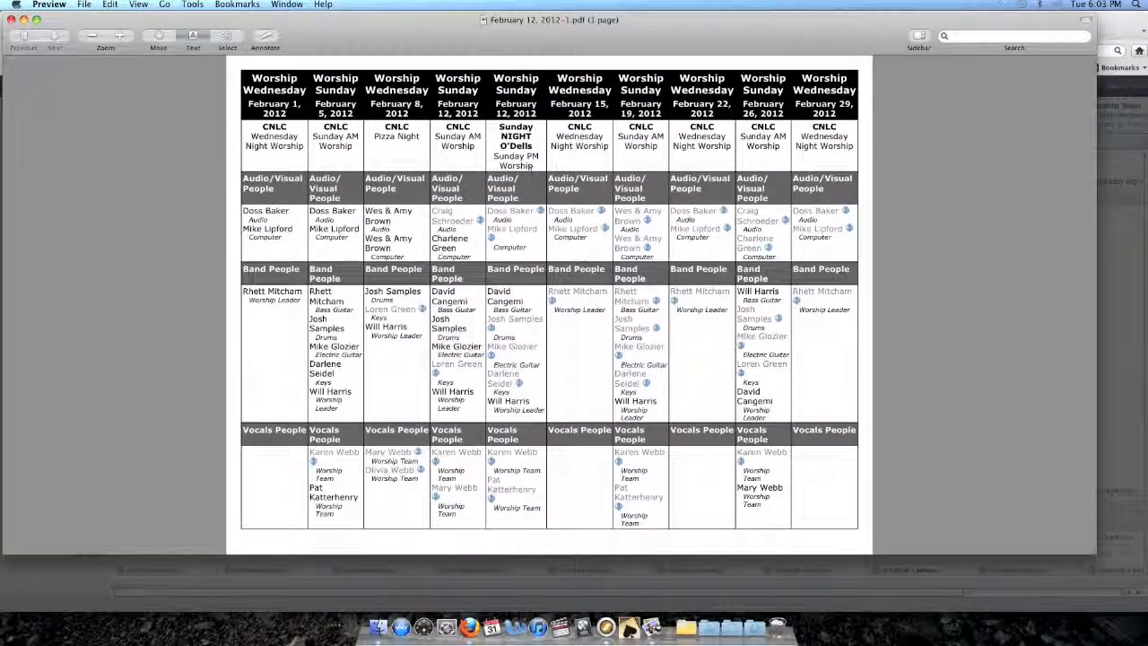
# - Switch back to Planning Center and generate the All People report as a Letter-size landscape PDF with 0.25in margins
pyautogui.press('super+Tab')
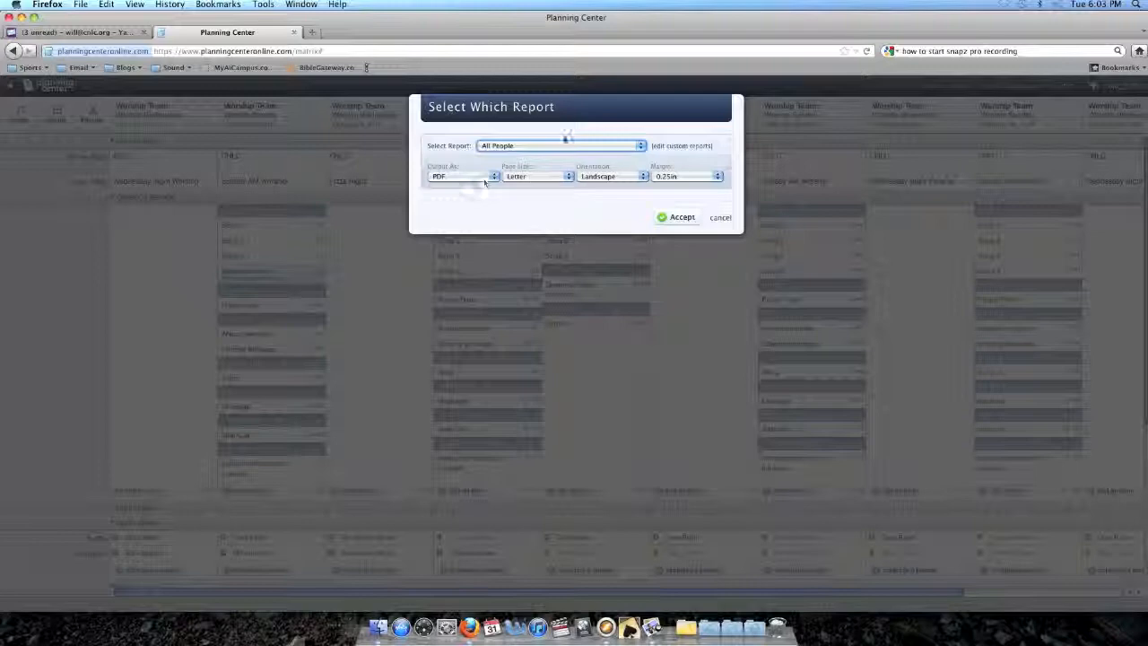
pyautogui.click(564, 146)
pyautogui.click(536, 176)
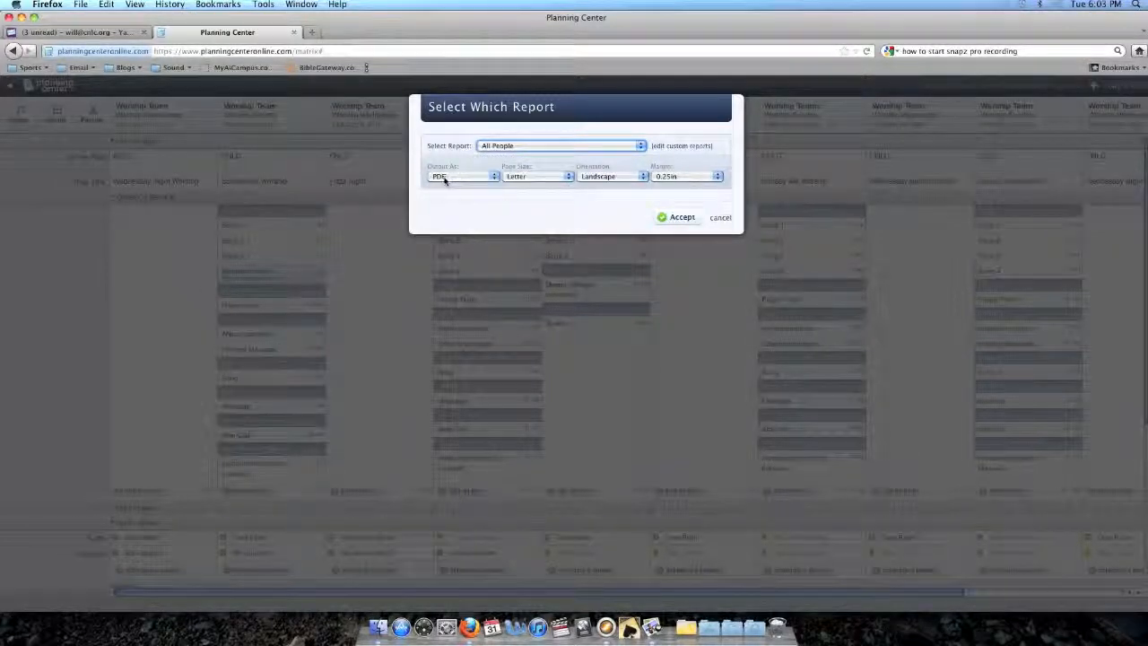
pyautogui.click(476, 178)
pyautogui.click(473, 199)
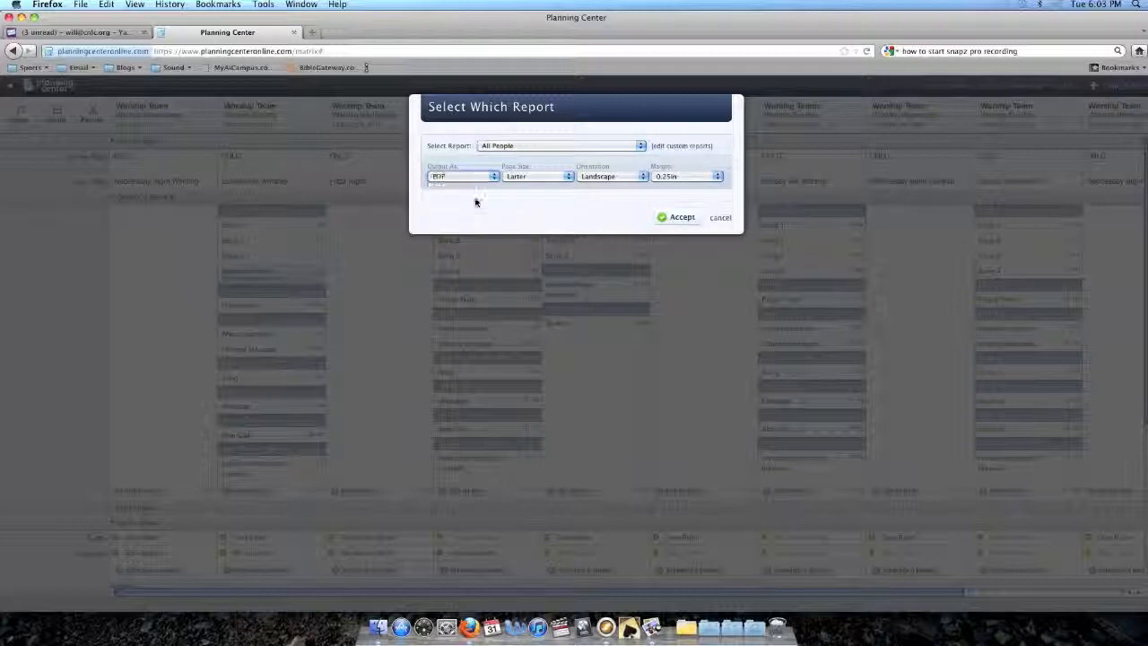
pyautogui.click(551, 177)
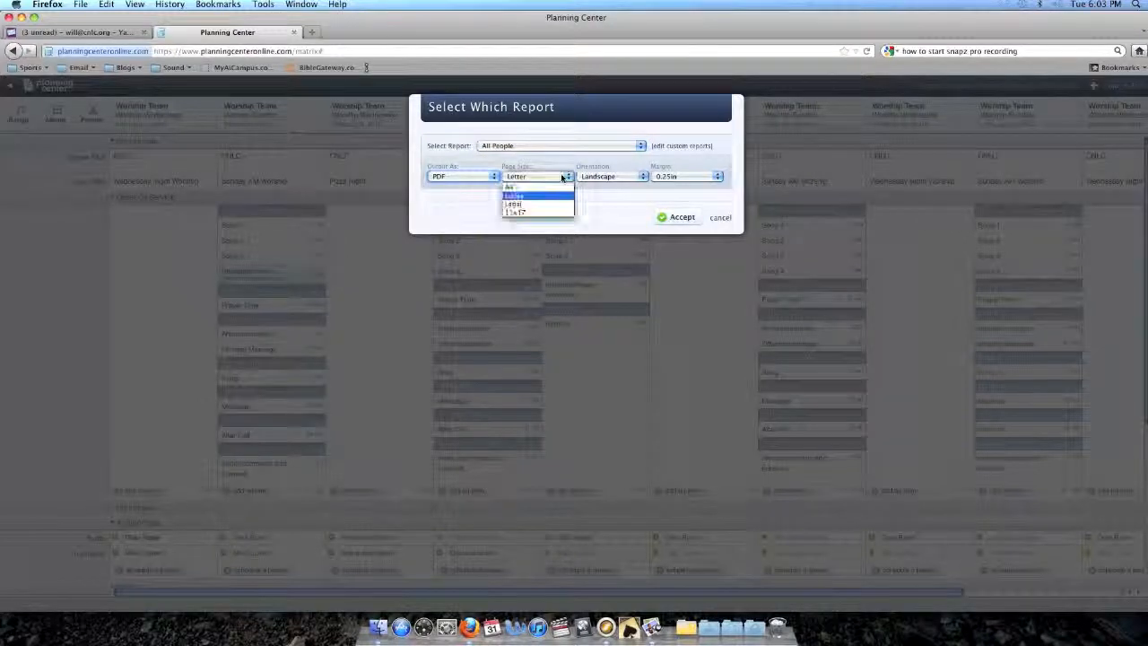
pyautogui.click(518, 194)
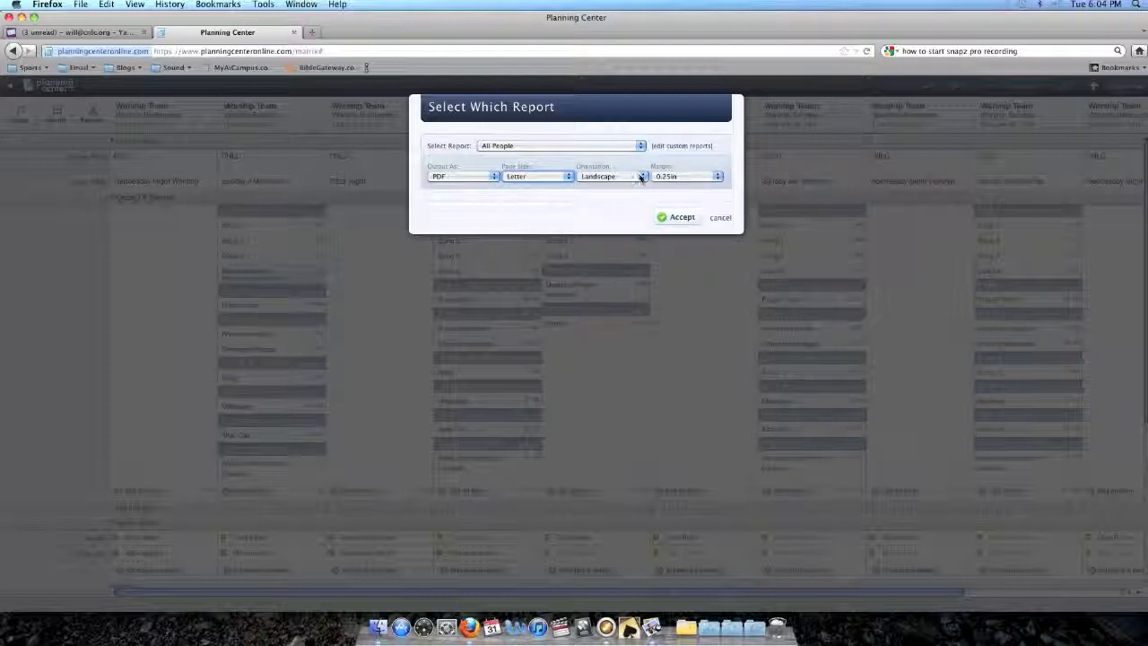
pyautogui.click(642, 177)
pyautogui.click(604, 197)
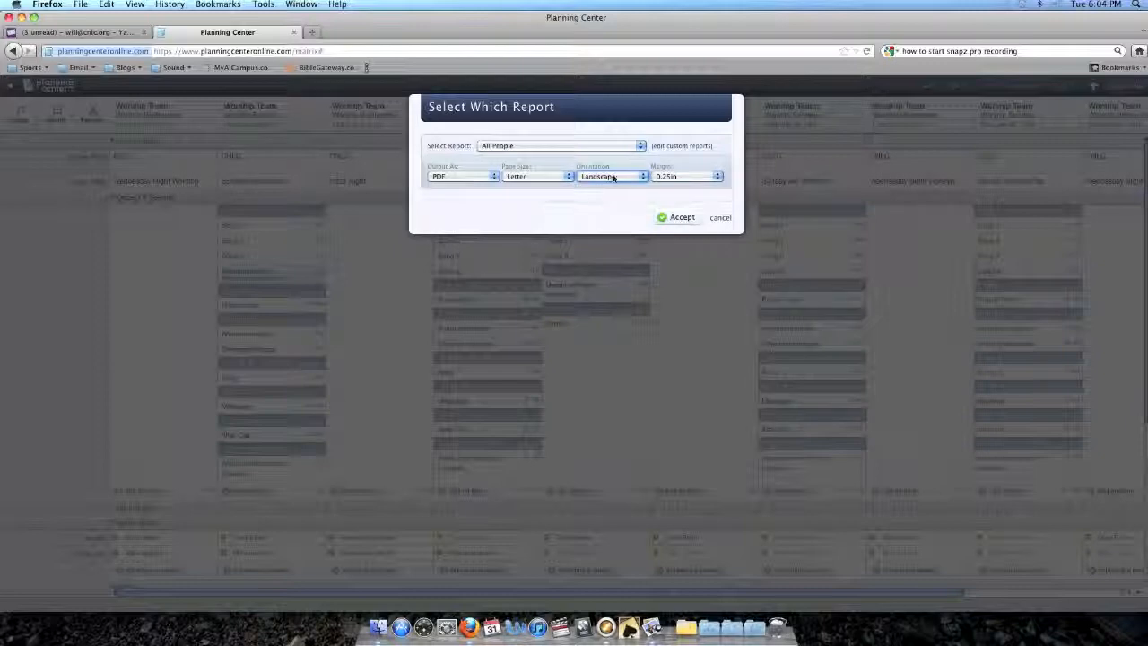
pyautogui.click(713, 176)
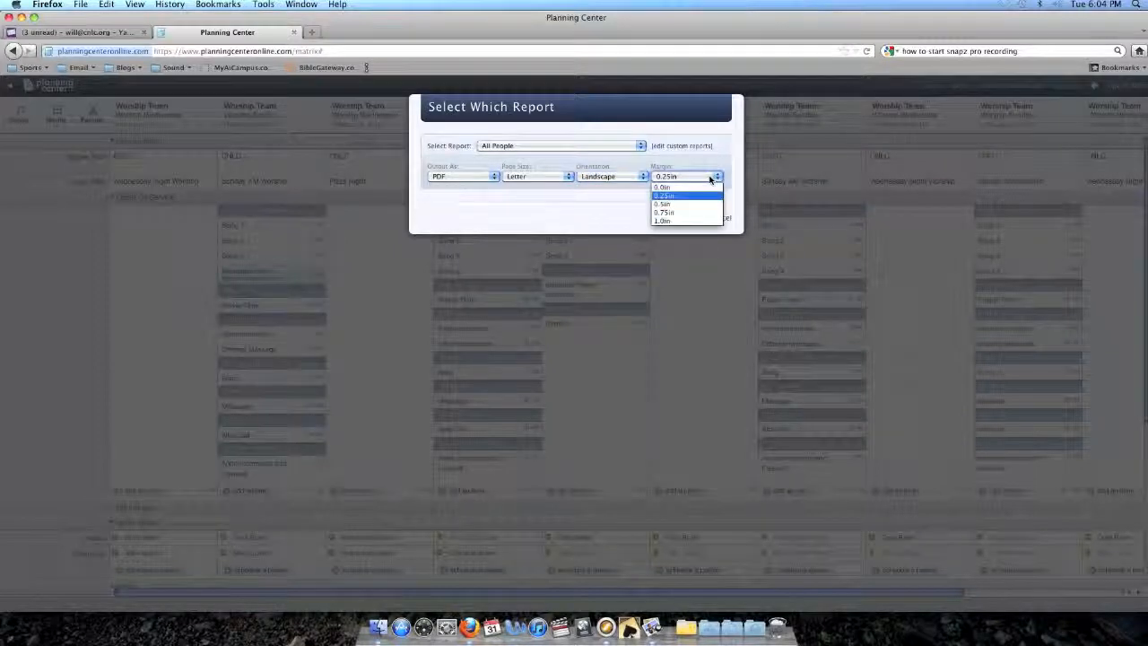
pyautogui.click(664, 196)
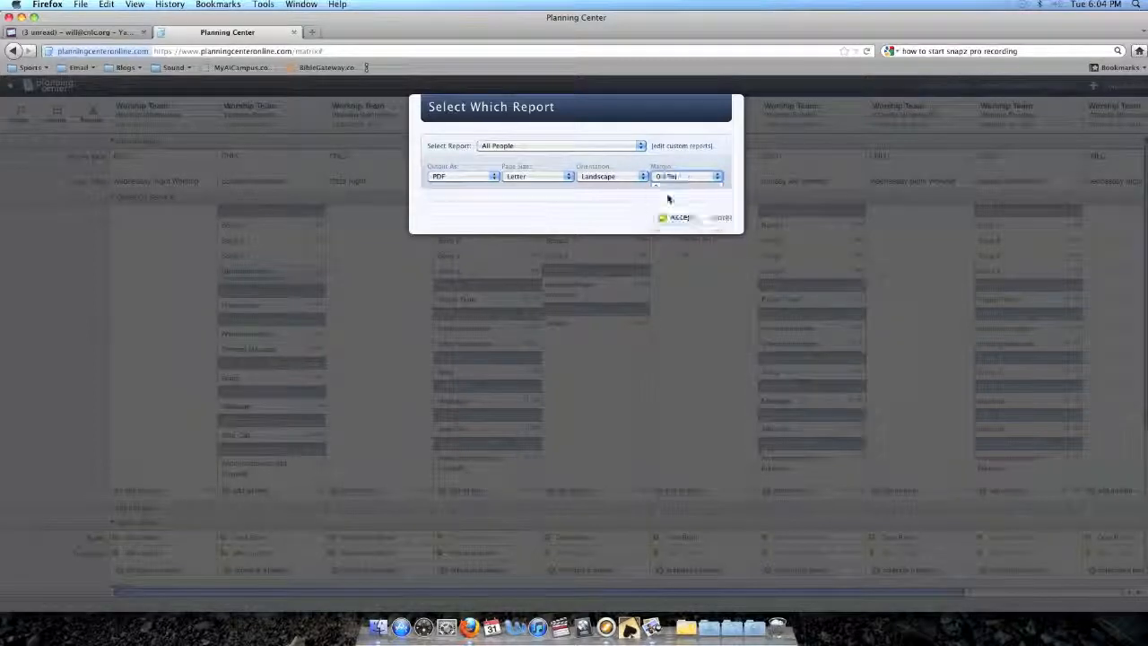
pyautogui.click(685, 218)
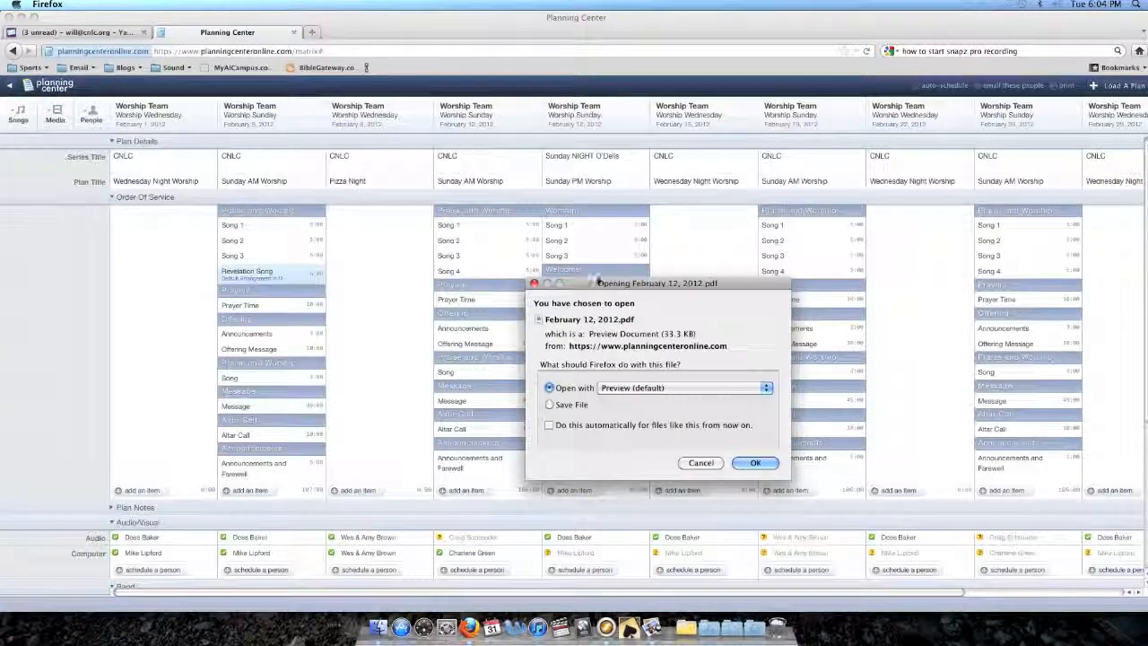
# - Save the generated February 12, 2012.pdf report to disk instead of opening it directly
pyautogui.moveTo(591, 278); pyautogui.dragTo(550, 197)
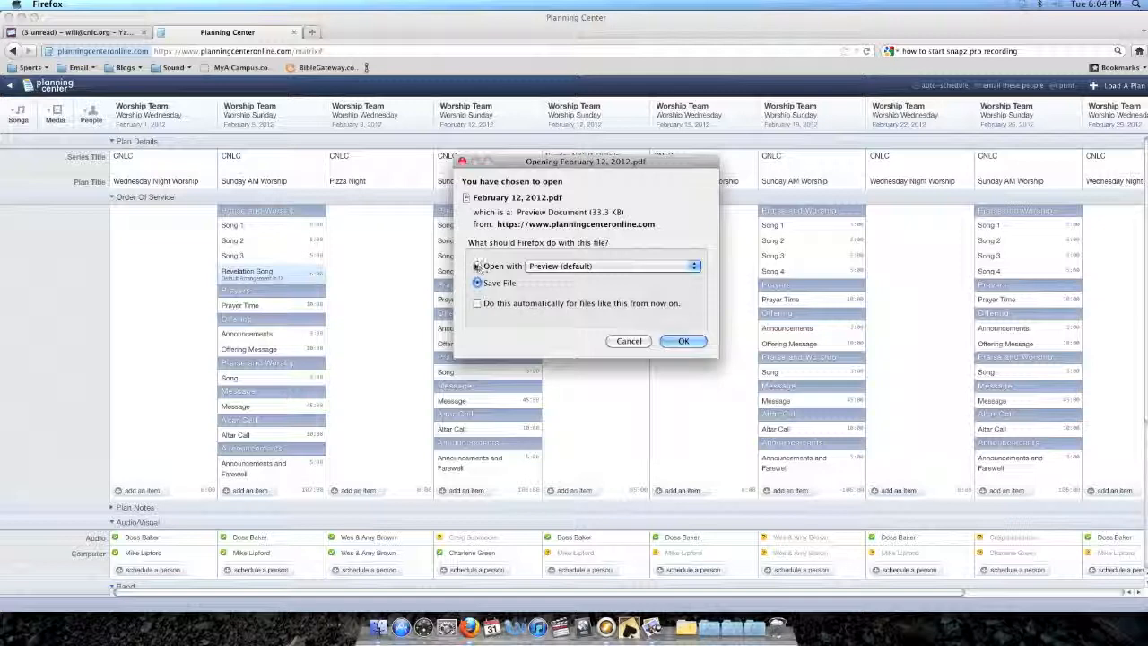
pyautogui.click(478, 283)
pyautogui.click(684, 340)
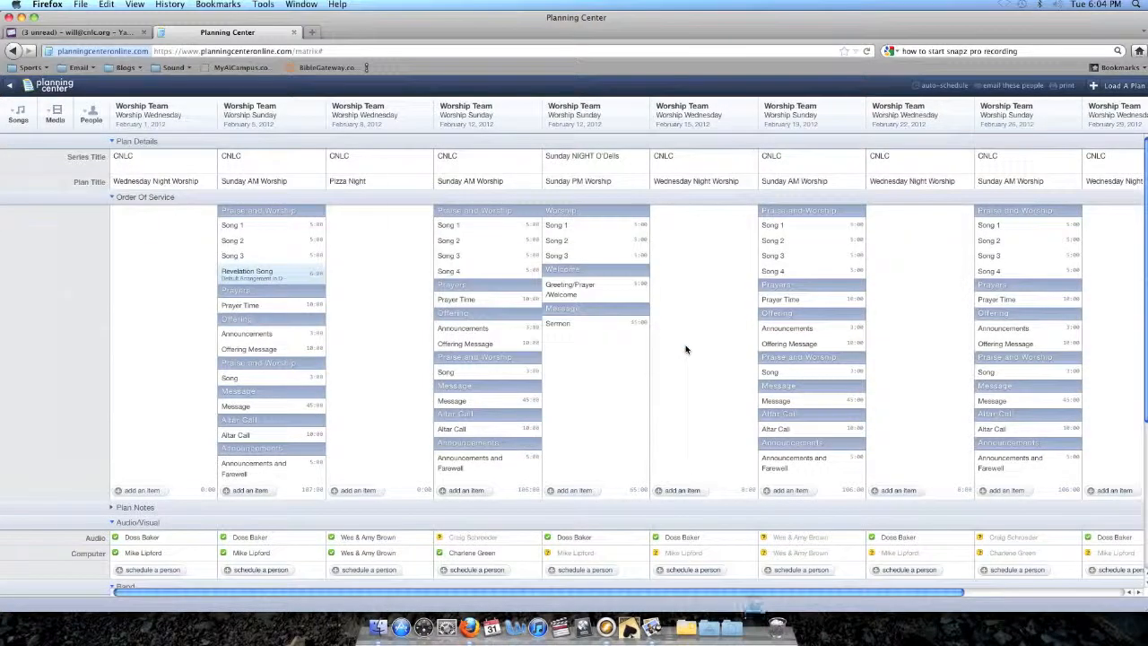
# - Open the downloaded report in Preview, examine the scheduled people across both pages, and close it
pyautogui.click(414, 182)
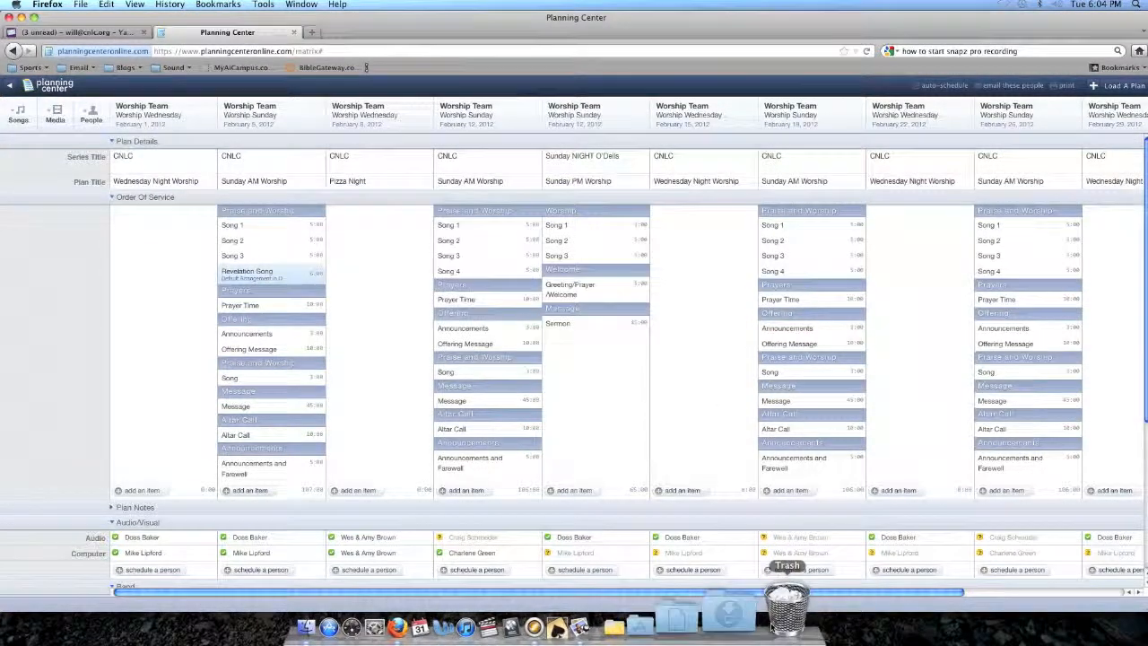
pyautogui.click(748, 616)
pyautogui.click(758, 572)
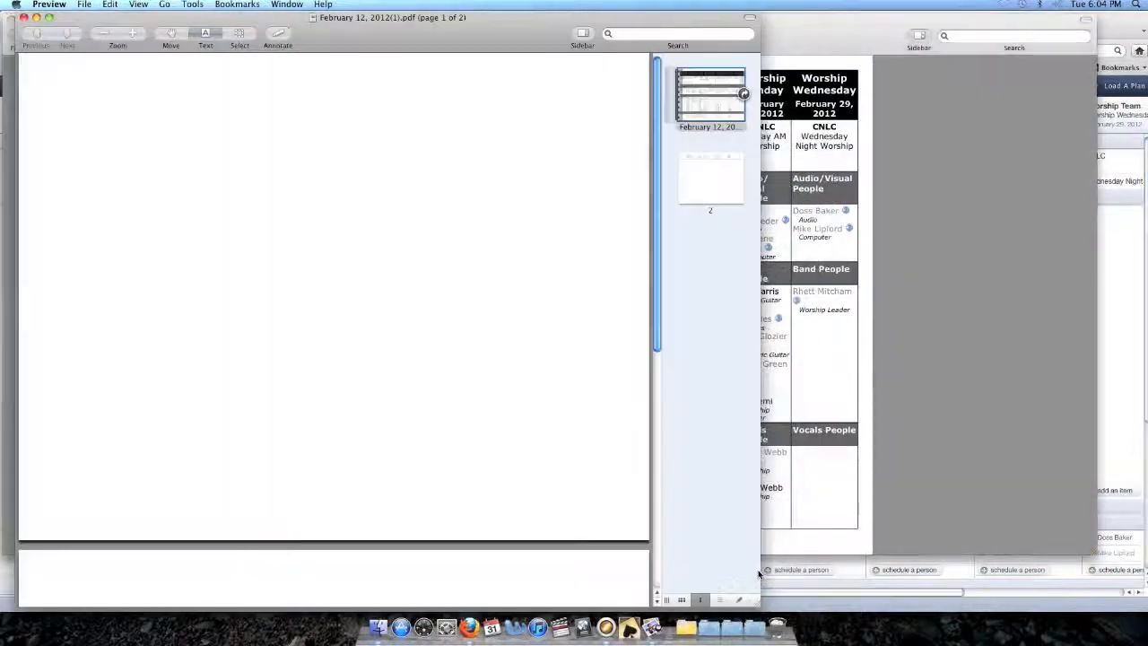
pyautogui.moveTo(305, 26); pyautogui.dragTo(523, 25)
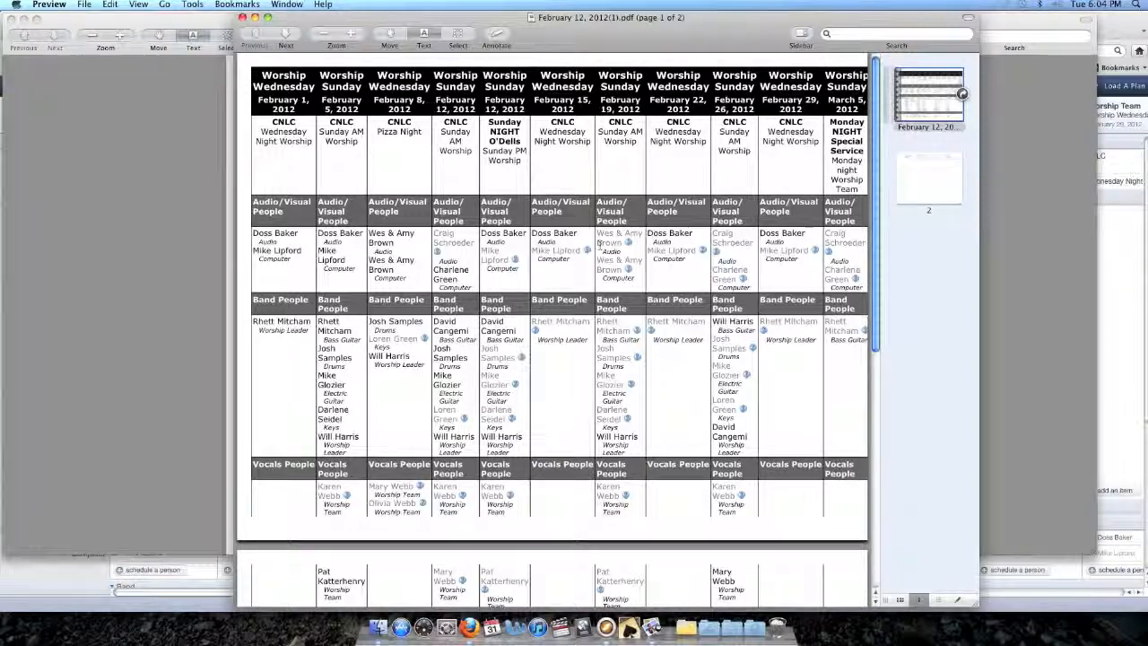
pyautogui.scroll(-3, 599, 244)
pyautogui.scroll(3, 599, 244)
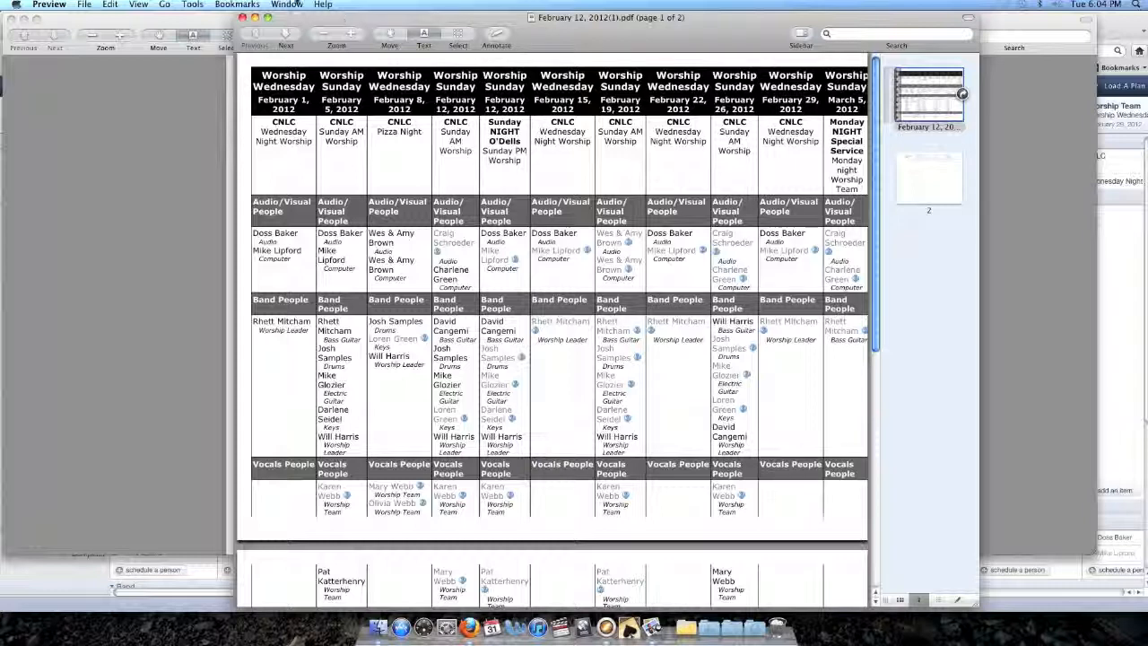
pyautogui.click(242, 17)
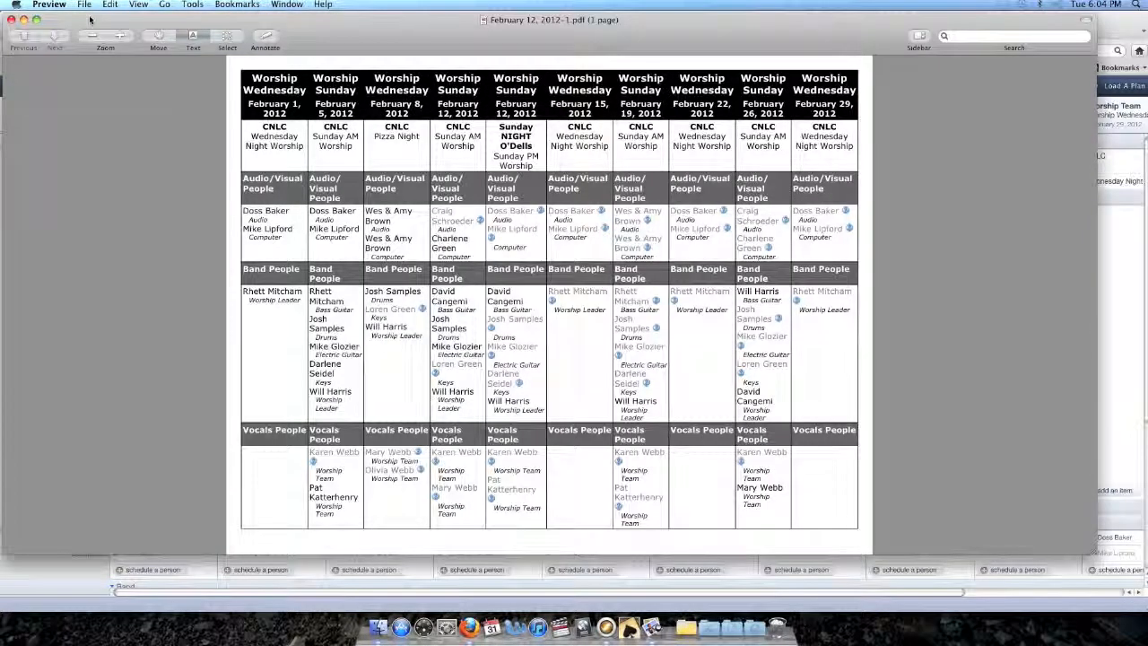
pyautogui.click(23, 19)
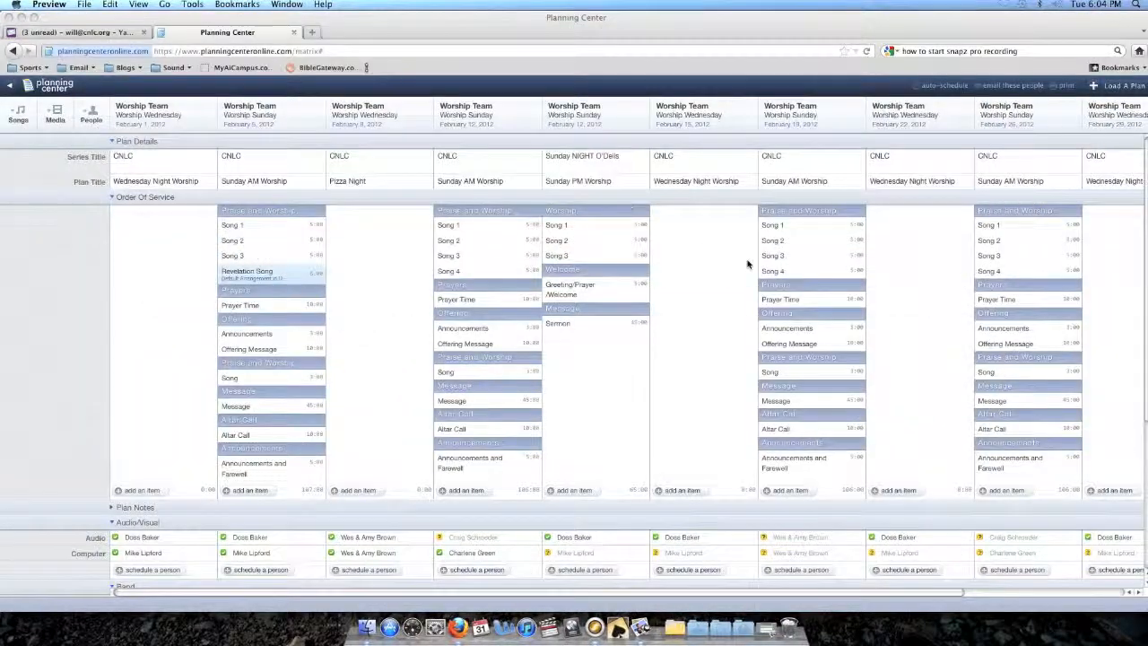
pyautogui.click(762, 611)
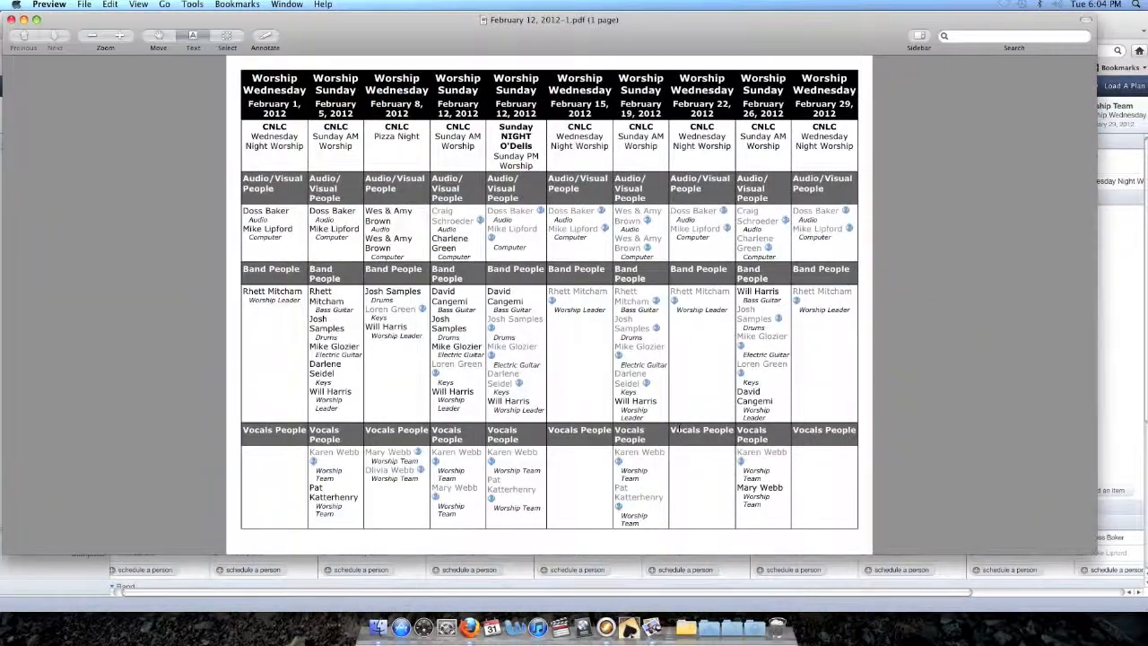
pyautogui.press('super+Tab')
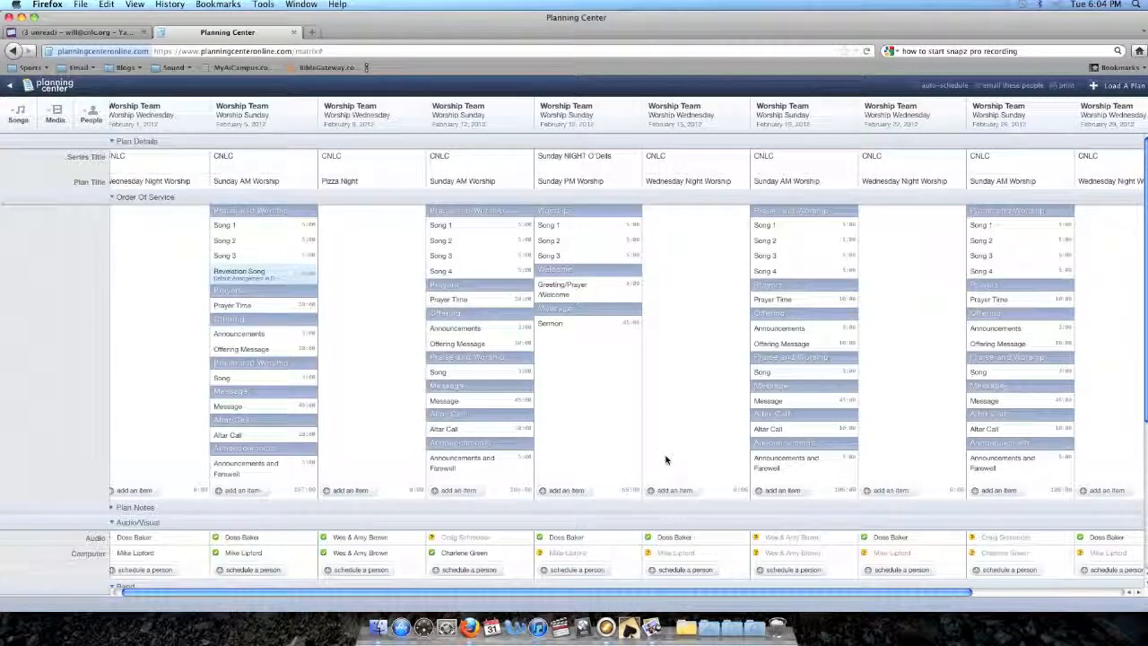
pyautogui.press('super+Tab')
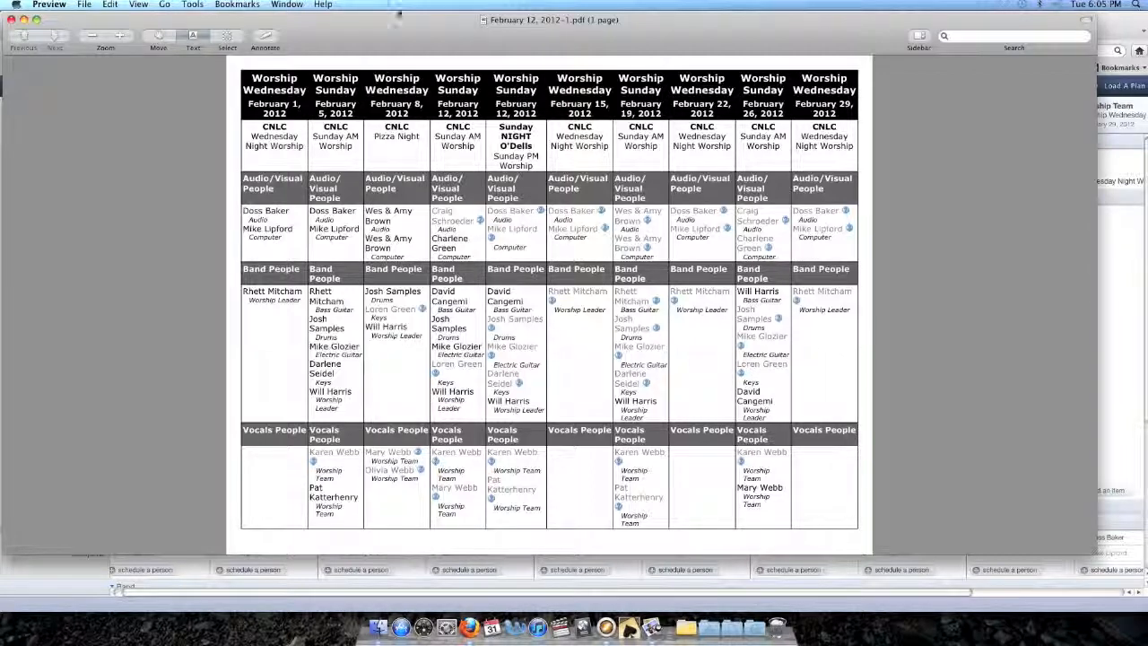
# - Save a copy of the one-page matrix report as a PDF named February 12, 2012-1 in the Church Stuff folder
pyautogui.moveTo(281, 25); pyautogui.dragTo(316, 24)
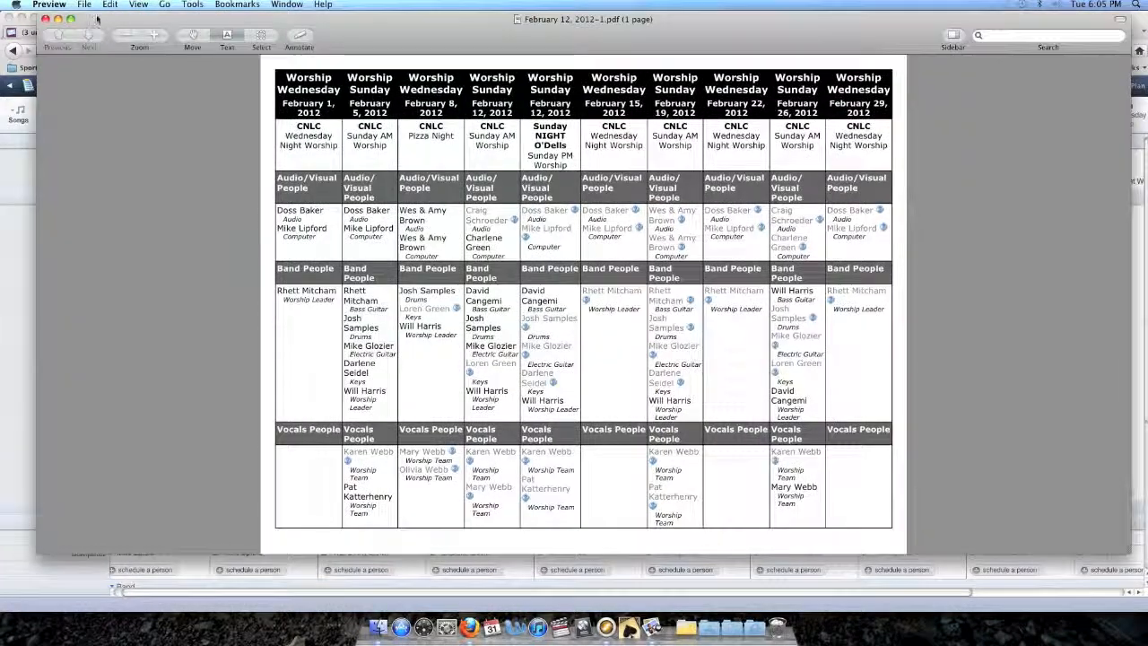
pyautogui.click(84, 5)
pyautogui.click(100, 105)
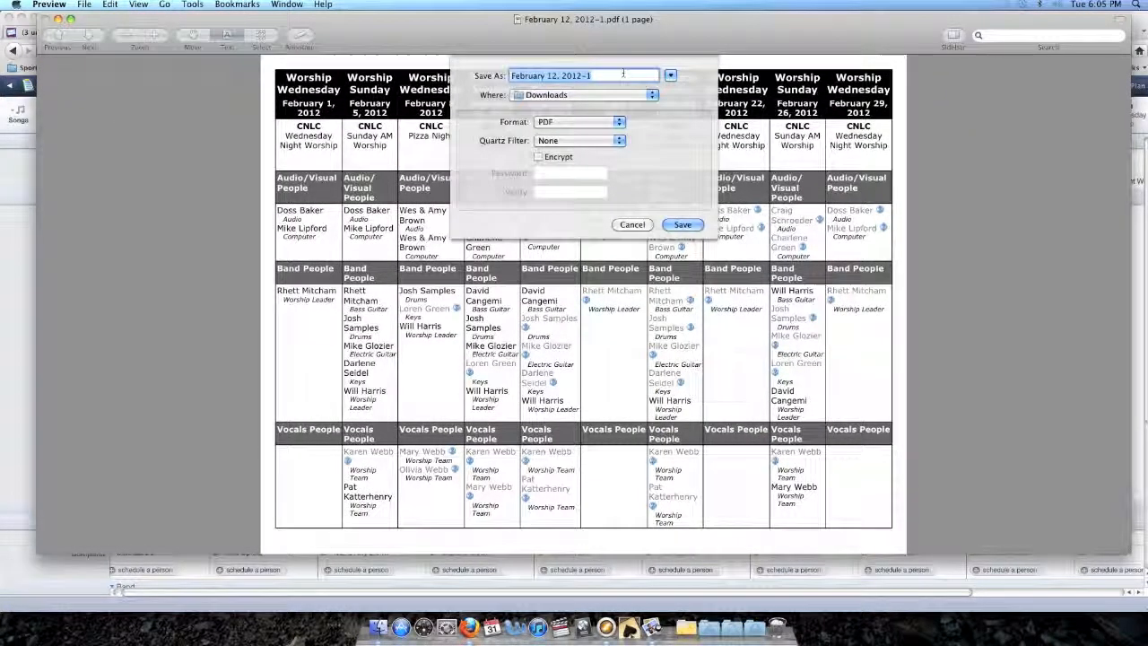
pyautogui.click(647, 95)
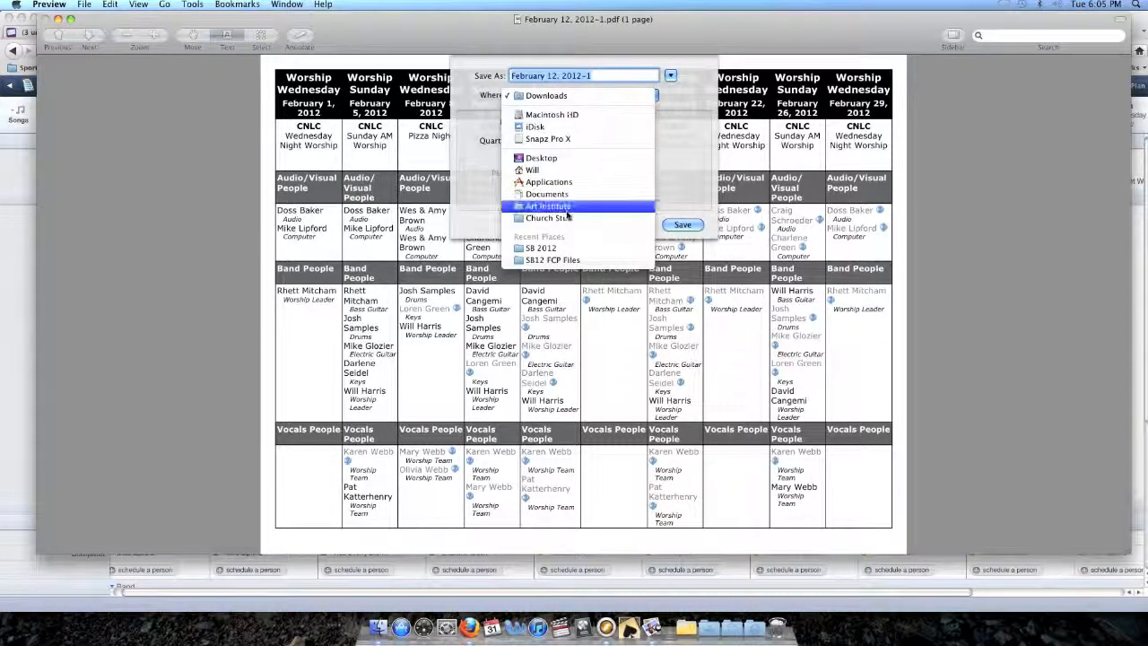
pyautogui.click(549, 218)
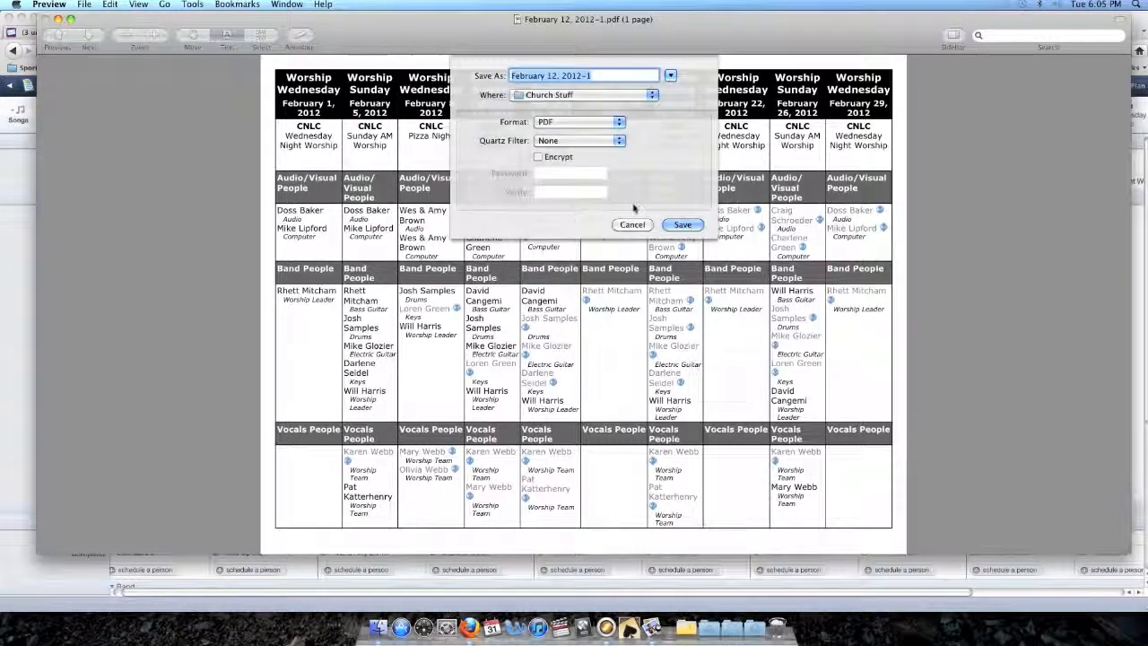
pyautogui.click(683, 225)
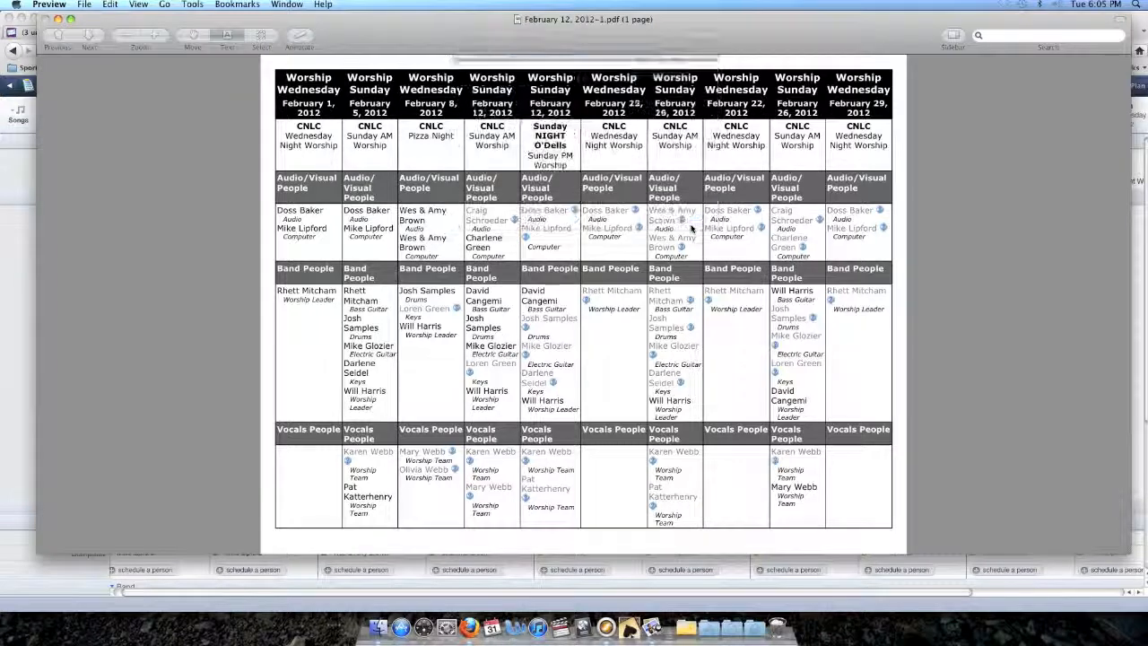